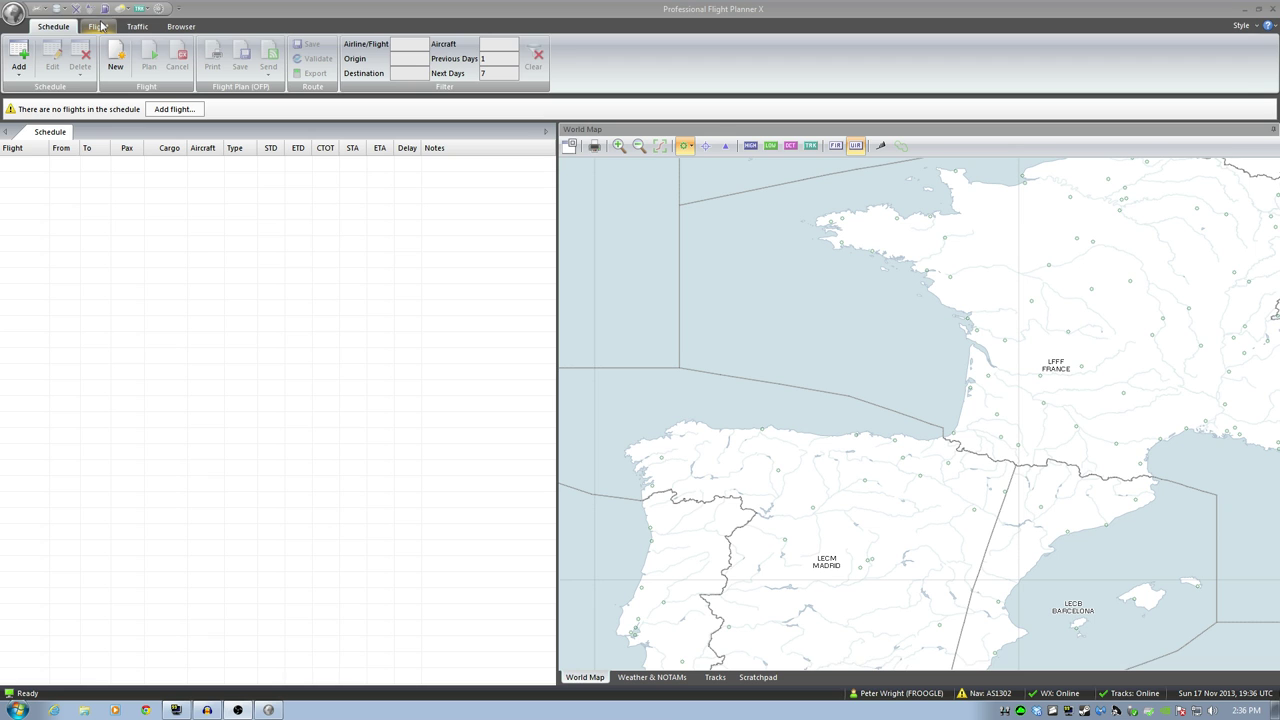
Open the stored aircraft database from the aircraft menu, then close it.
left_click(46, 12)
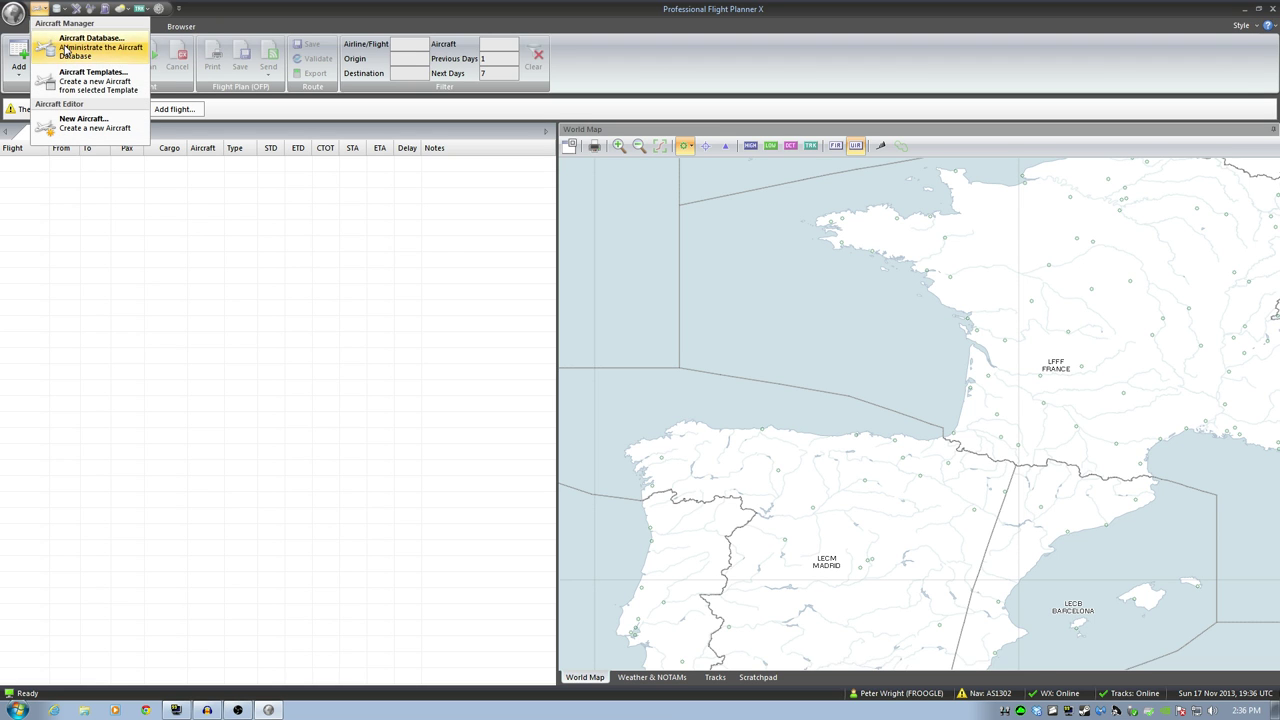
left_click(68, 48)
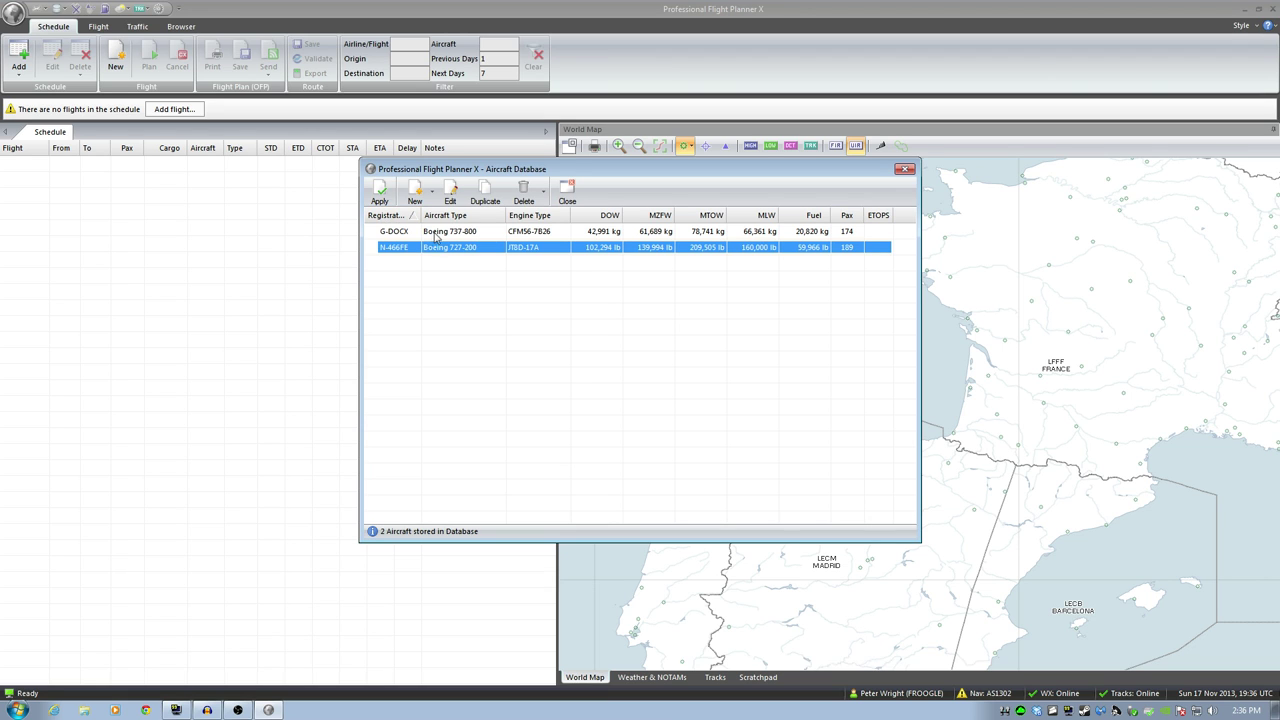
left_click(904, 171)
left_click(145, 710)
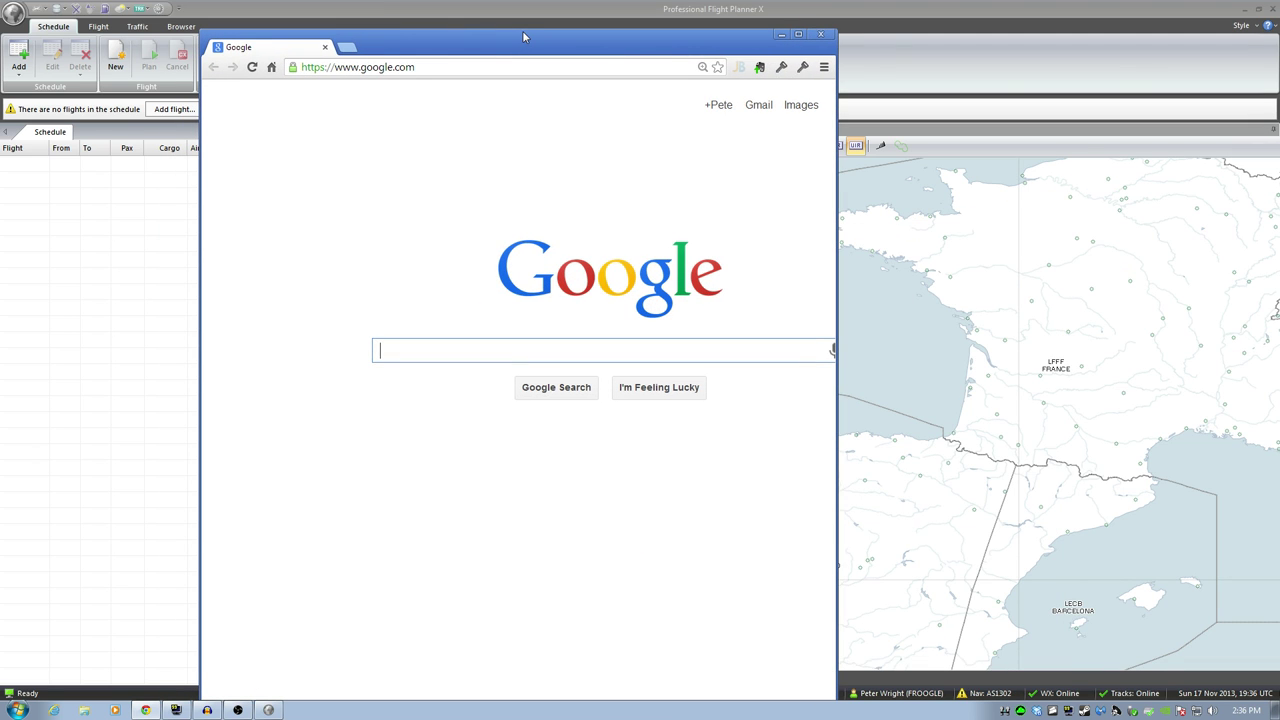
left_click_drag(520, 43, 612, 155)
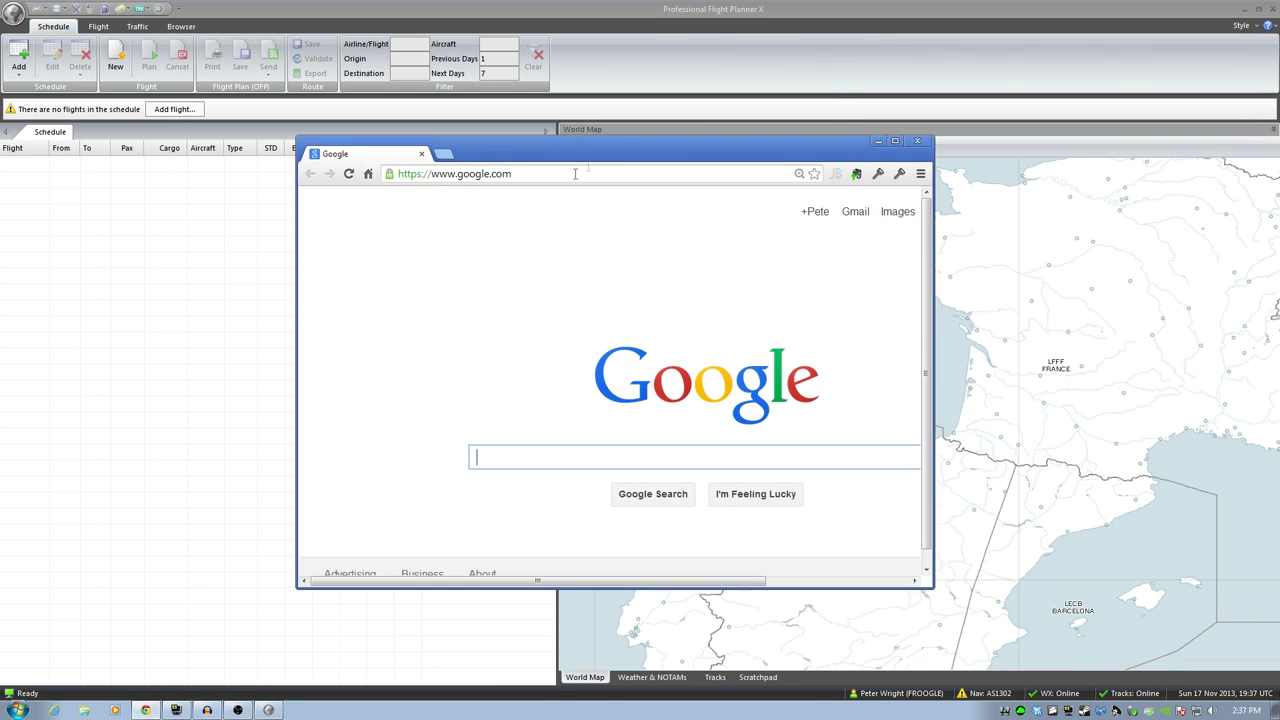
left_click(572, 176)
type("www.bav")
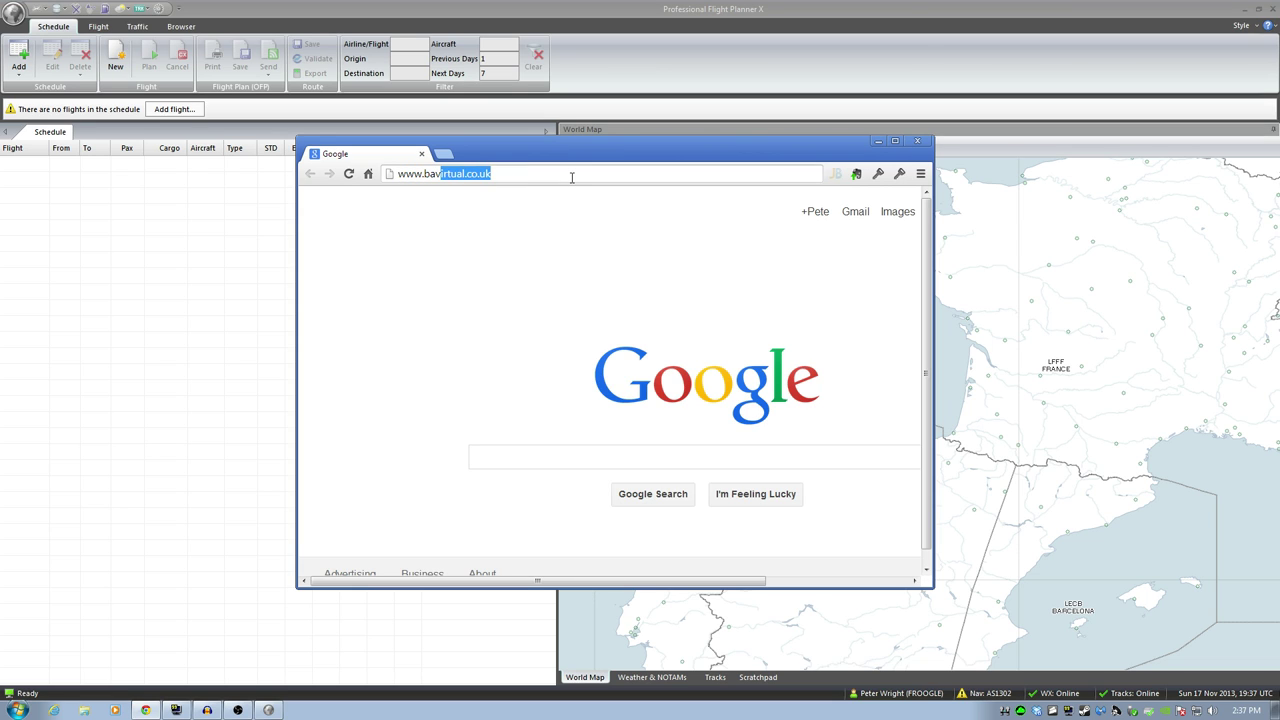
type("ir")
key("BackSpace")
key("BackSpace")
type("rtu")
key("Return")
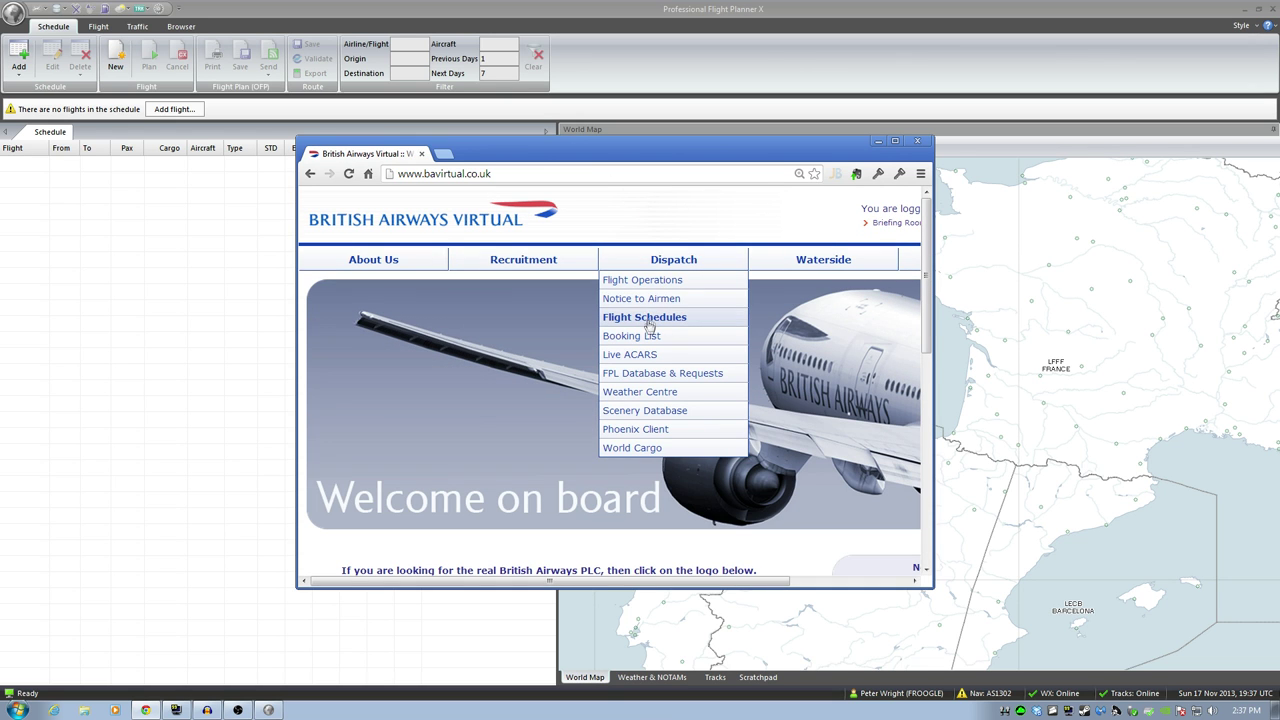
Review booked flight BA2712's dispatch details from the Briefing Room, then return to PFPX.
left_click(895, 140)
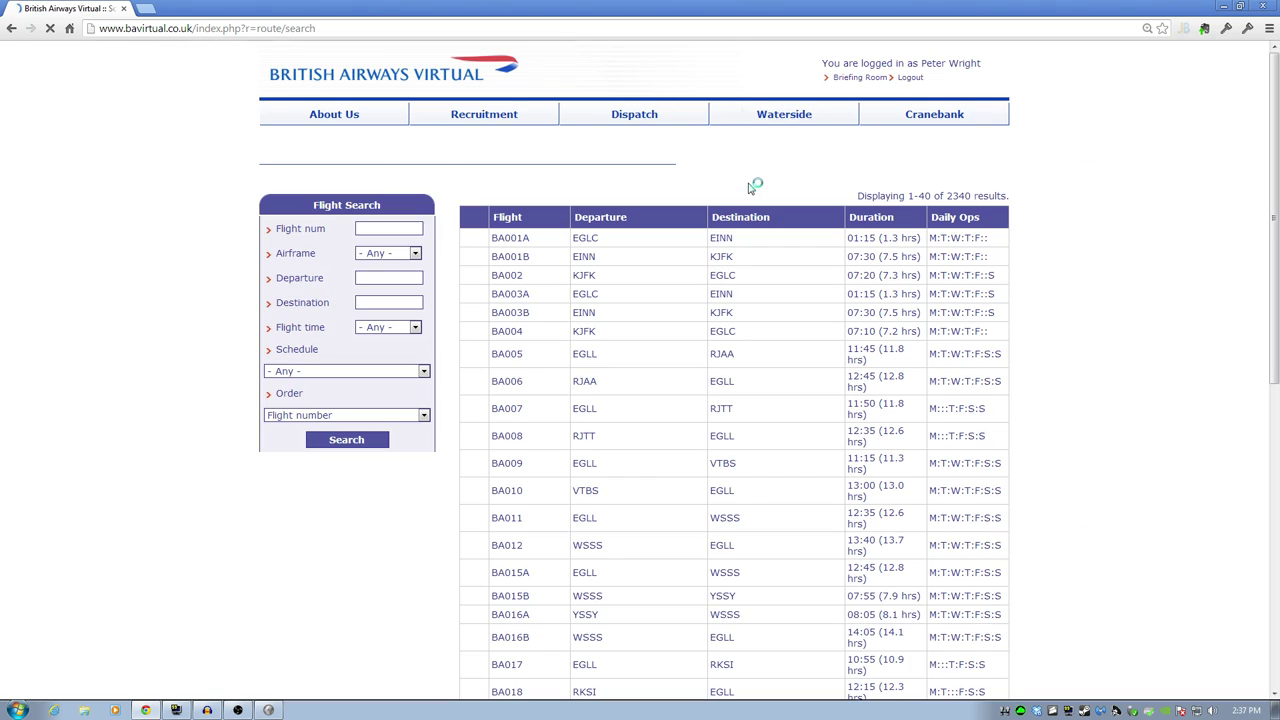
mouse_move(781, 113)
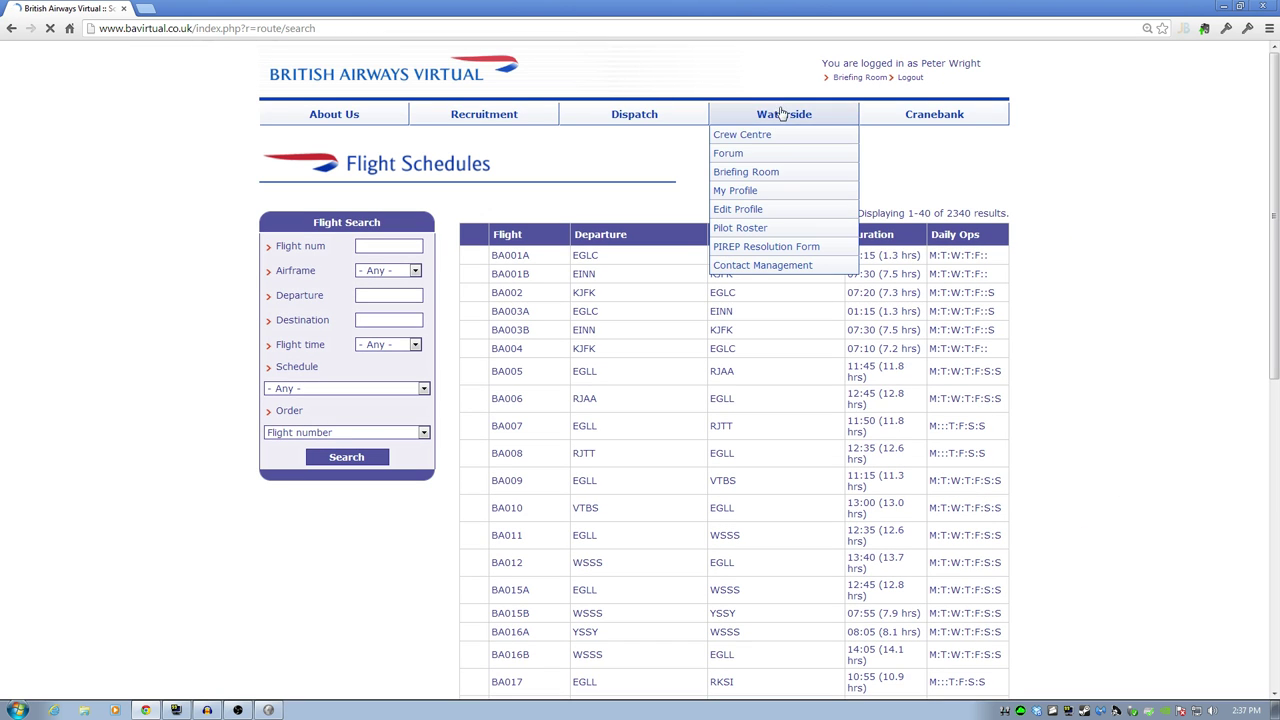
left_click(771, 181)
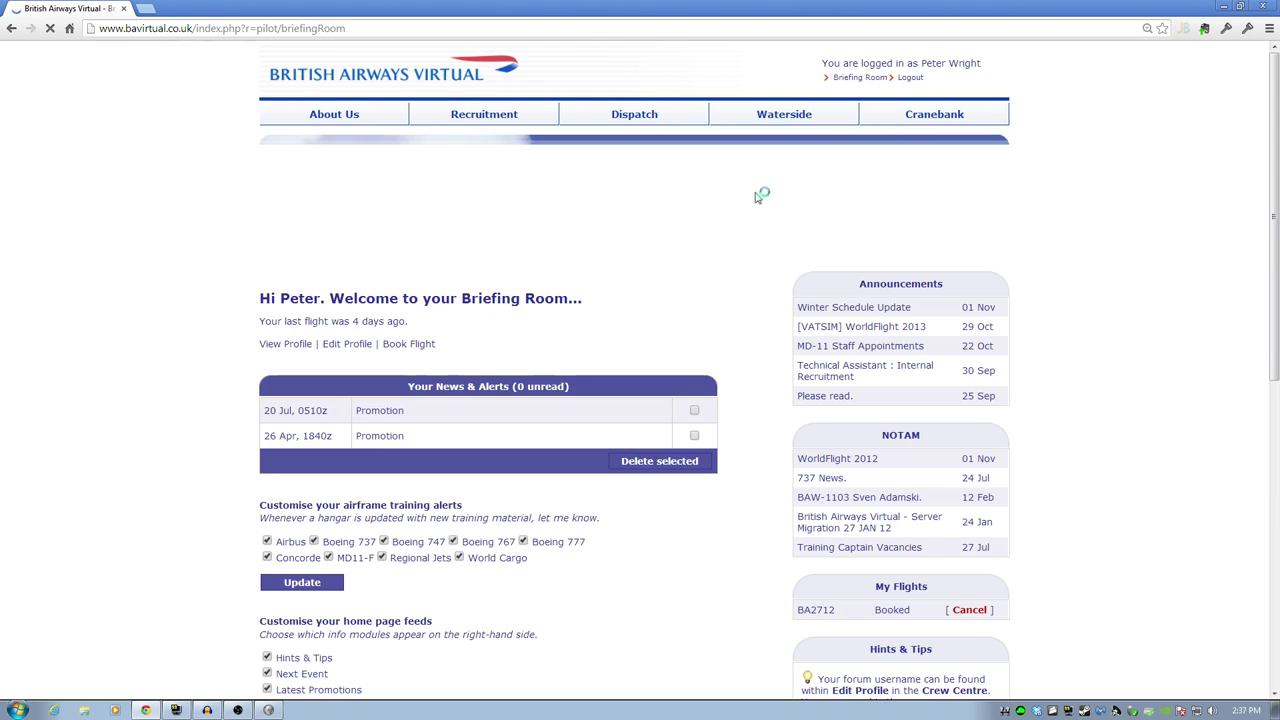
left_click(806, 611)
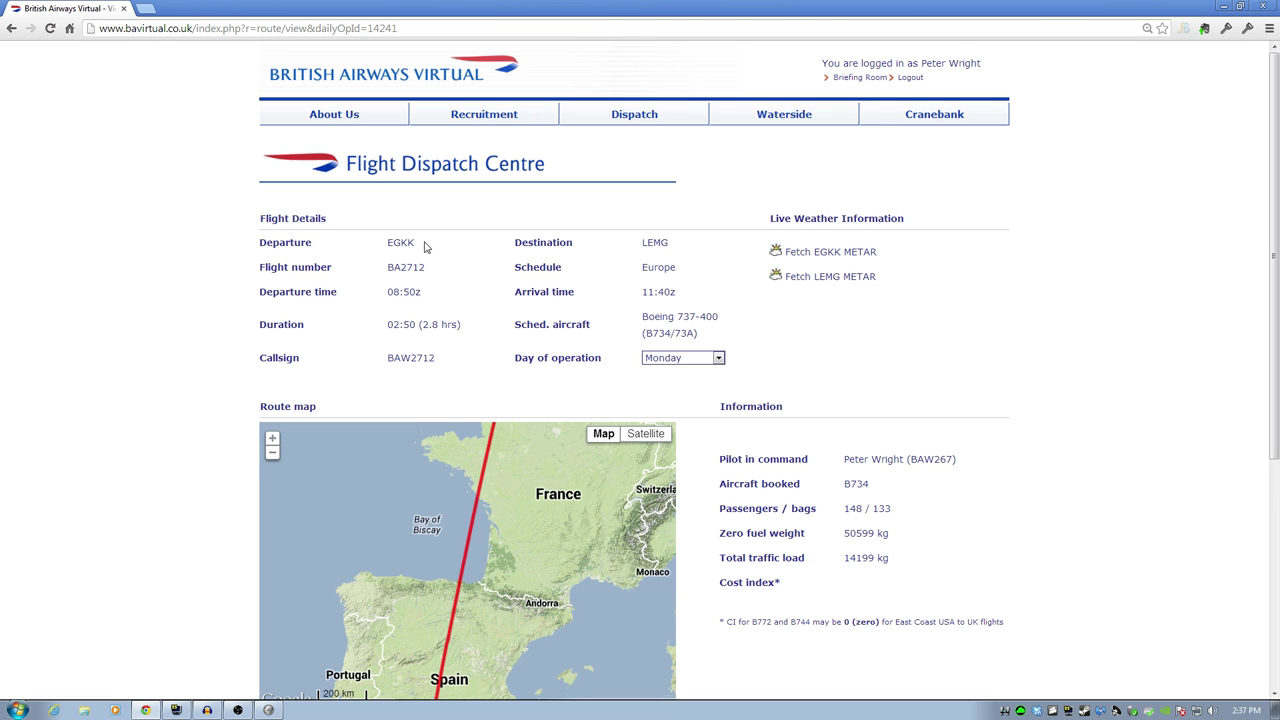
scroll(424, 247, "down", 3)
scroll(424, 247, "down", 1)
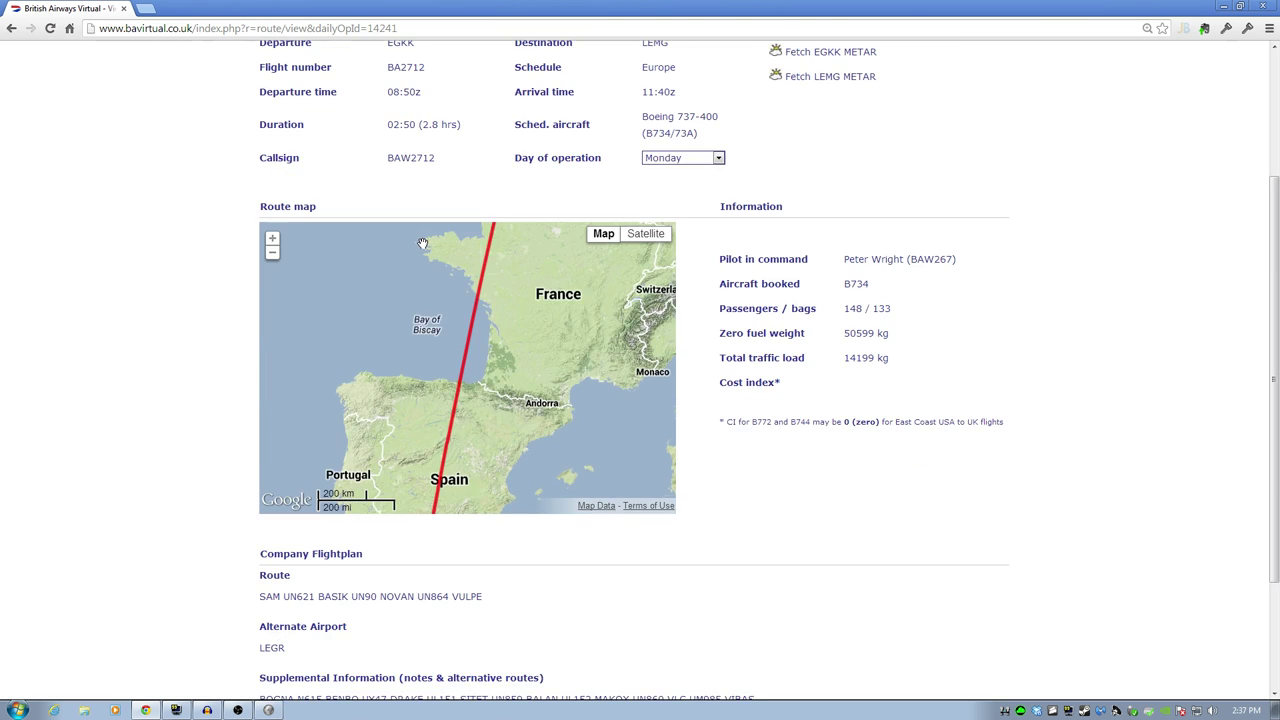
scroll(426, 253, "up", 1)
scroll(426, 253, "down", 1)
scroll(426, 253, "down", 1)
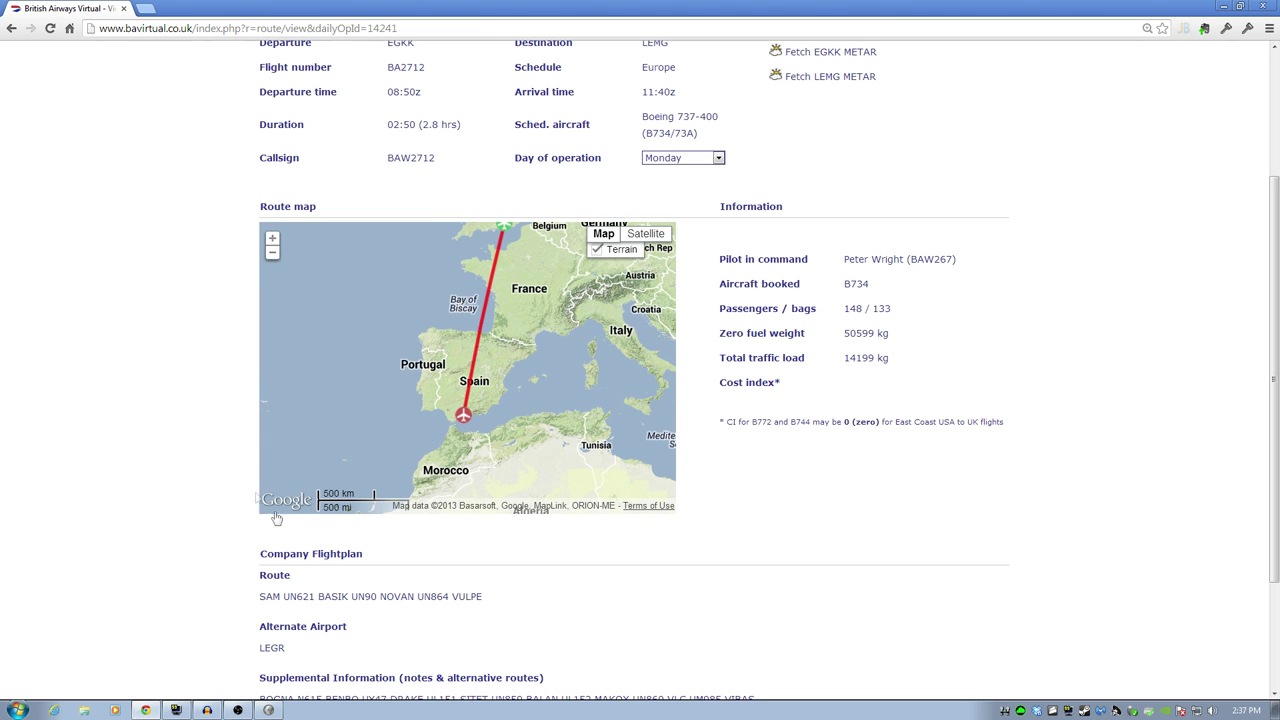
left_click(267, 711)
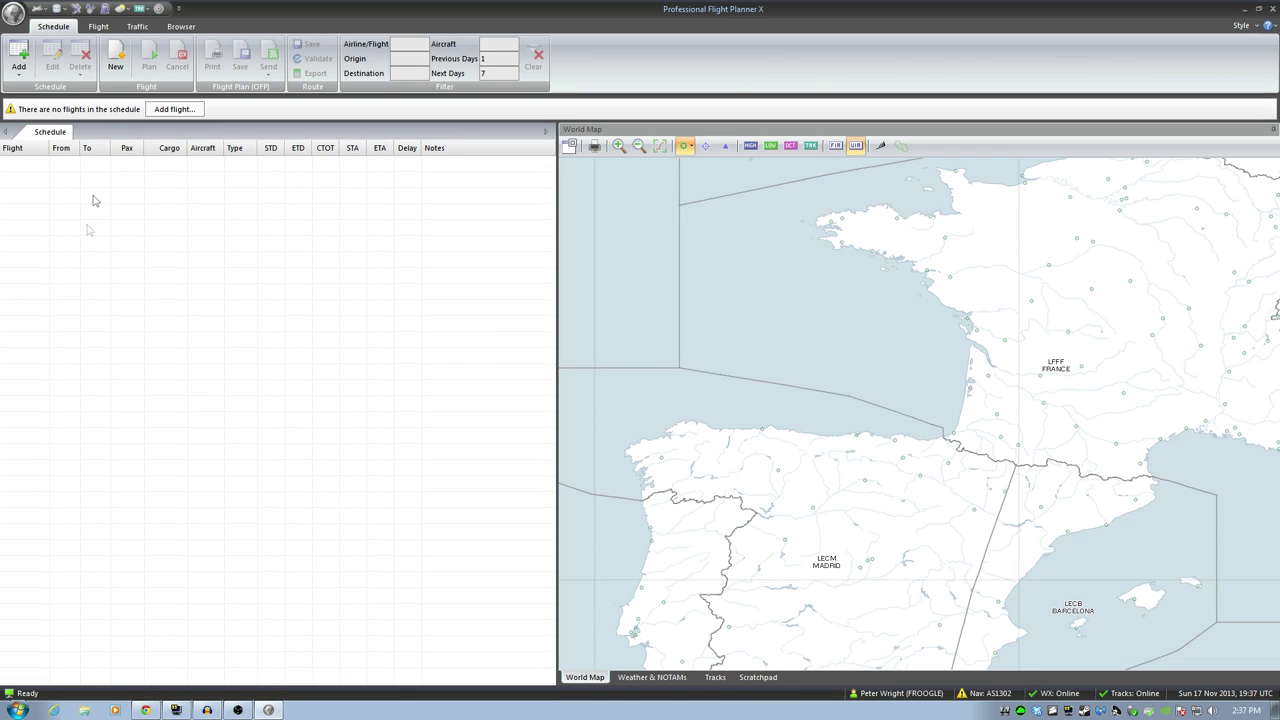
Start a new flight with airline BAW British Airways and flight number 2712.
left_click(97, 28)
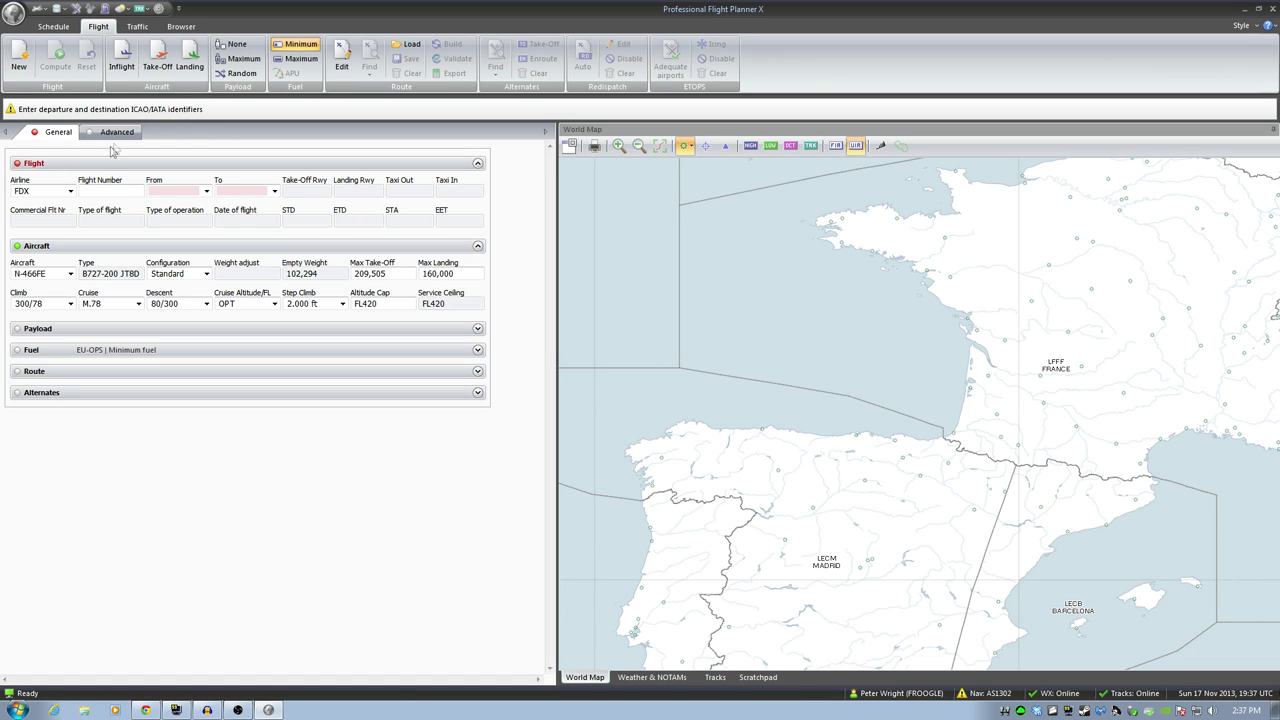
left_click(70, 190)
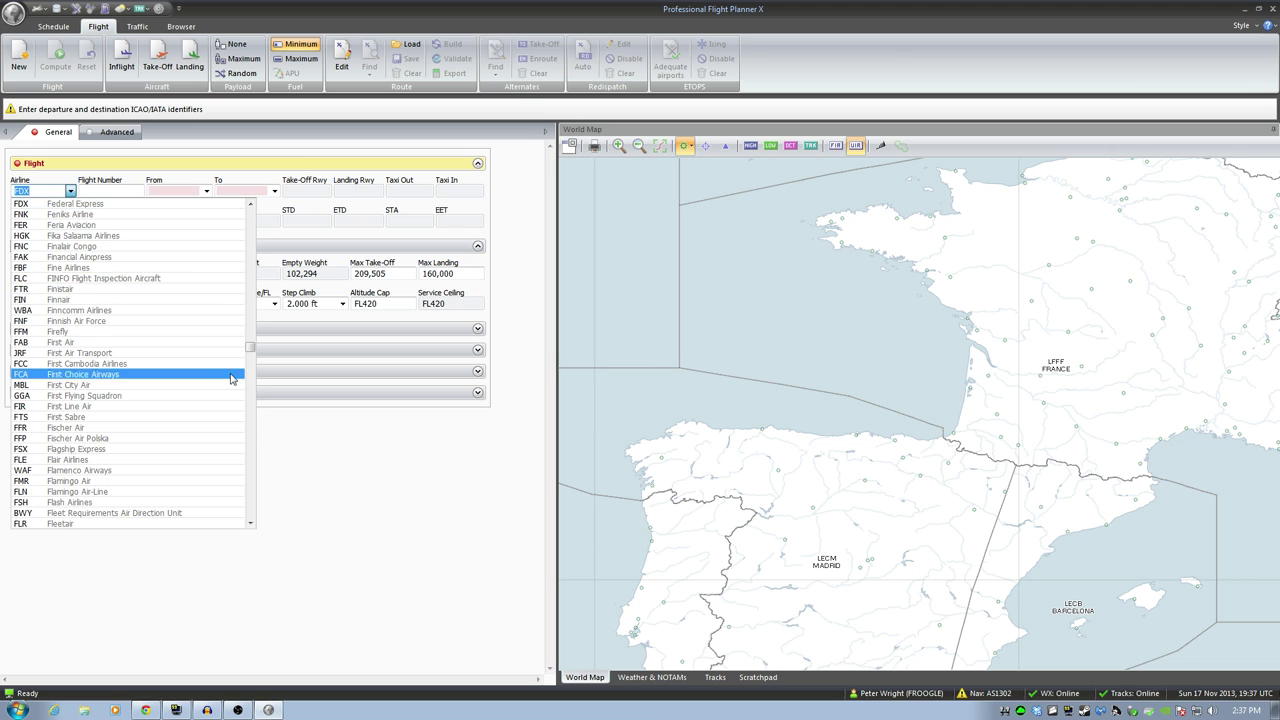
left_click_drag(252, 352, 243, 305)
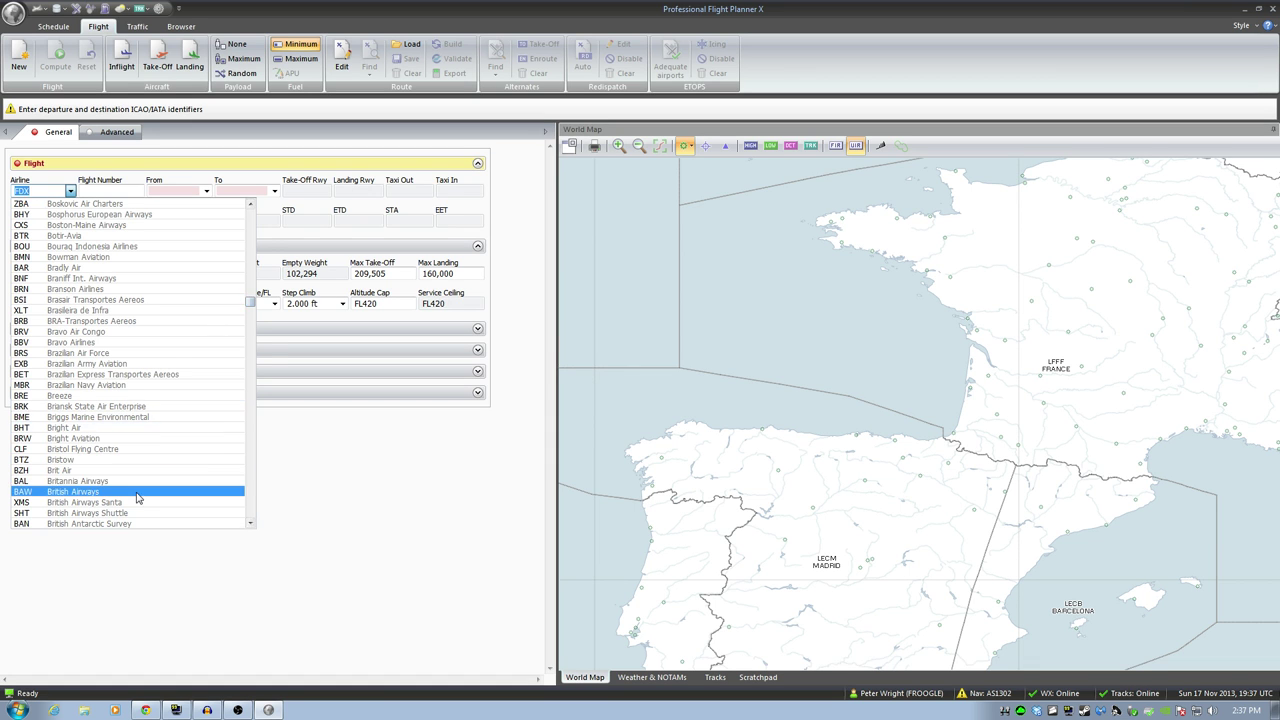
left_click(80, 491)
left_click(95, 191)
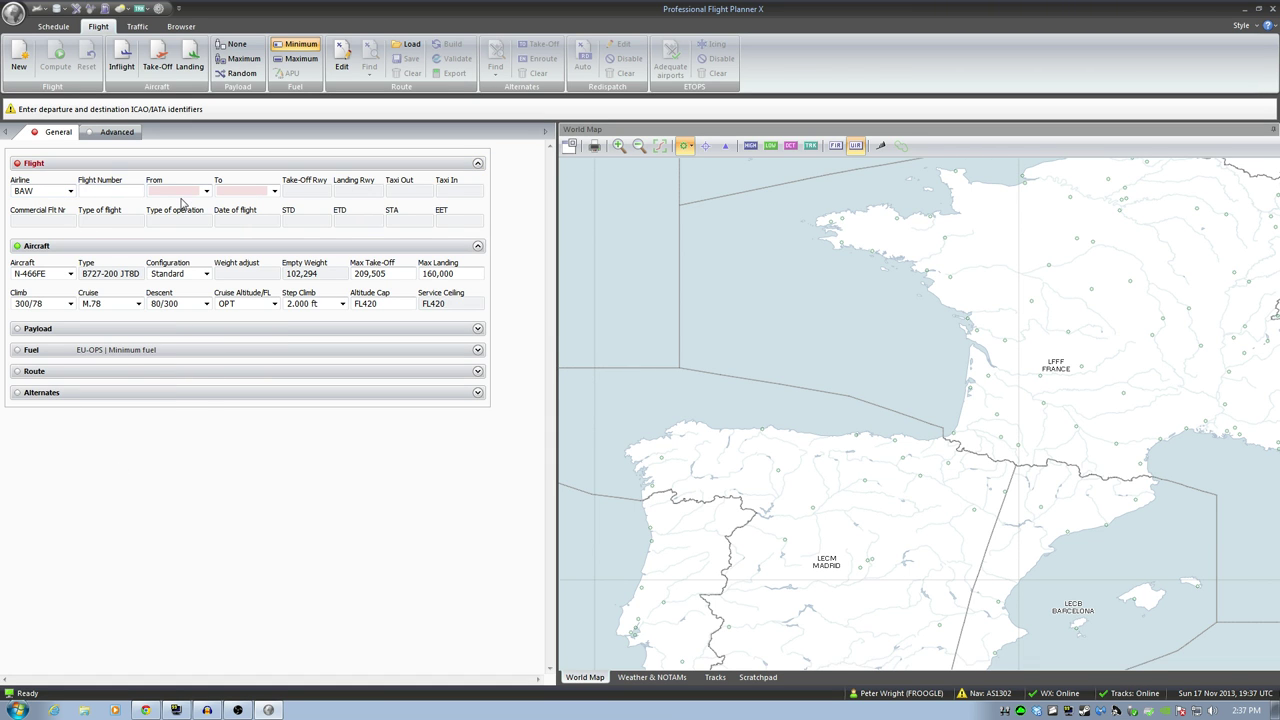
key("alt+Tab")
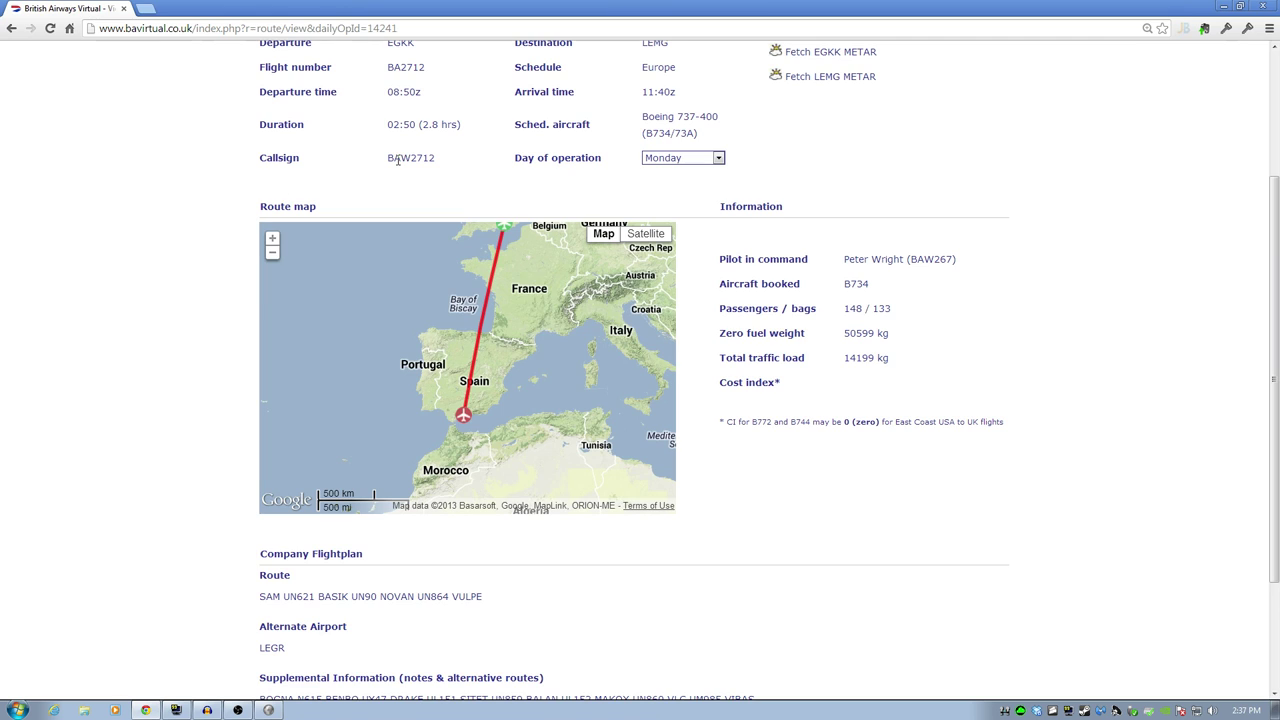
key("alt+Tab")
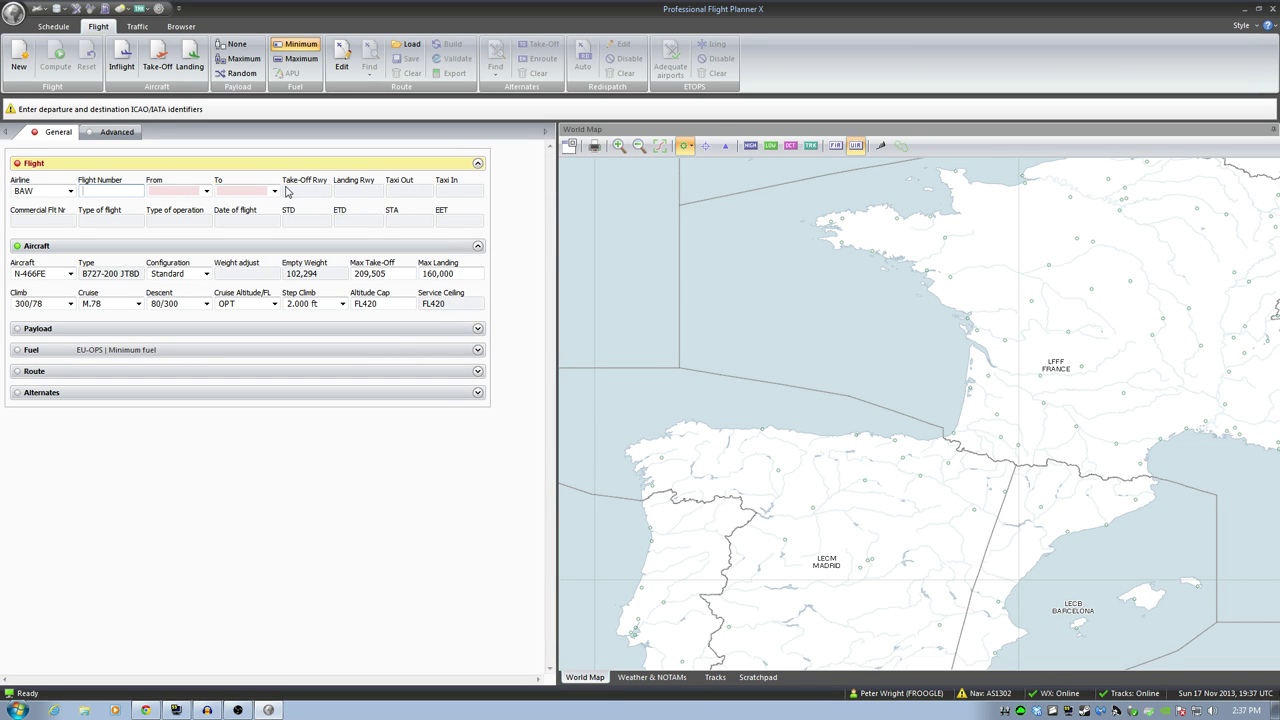
type("27121")
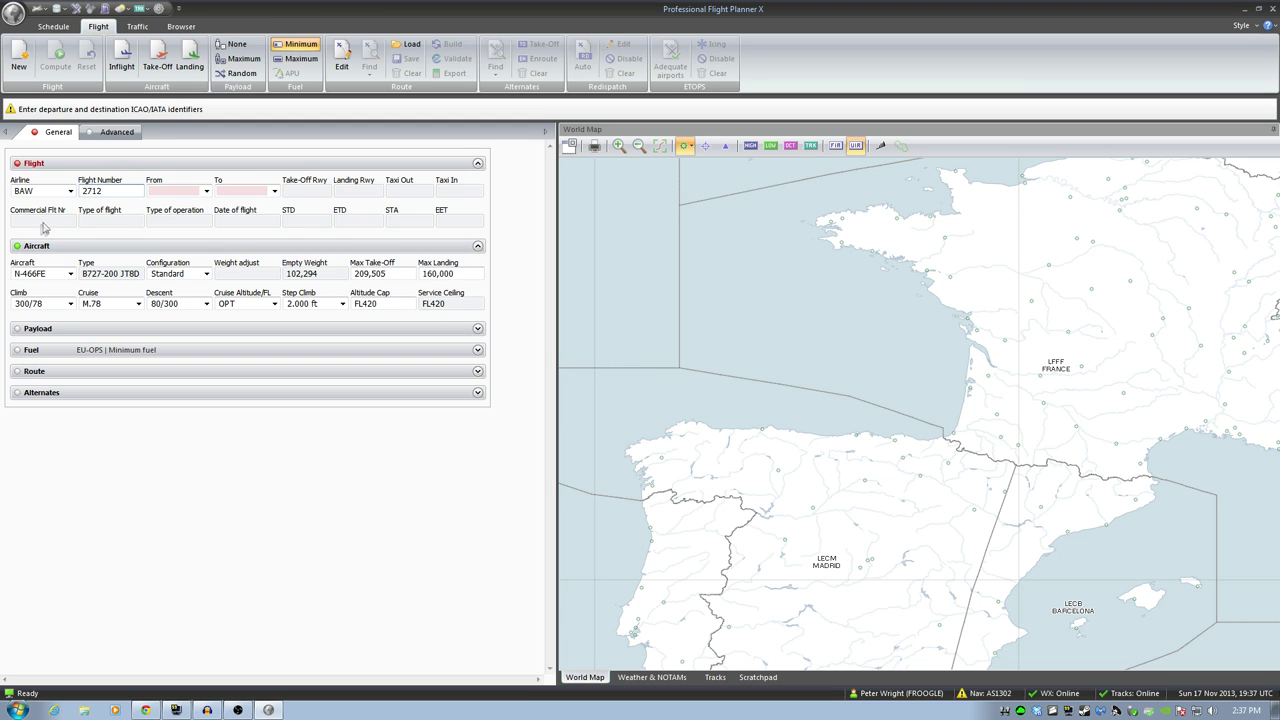
left_click(194, 192)
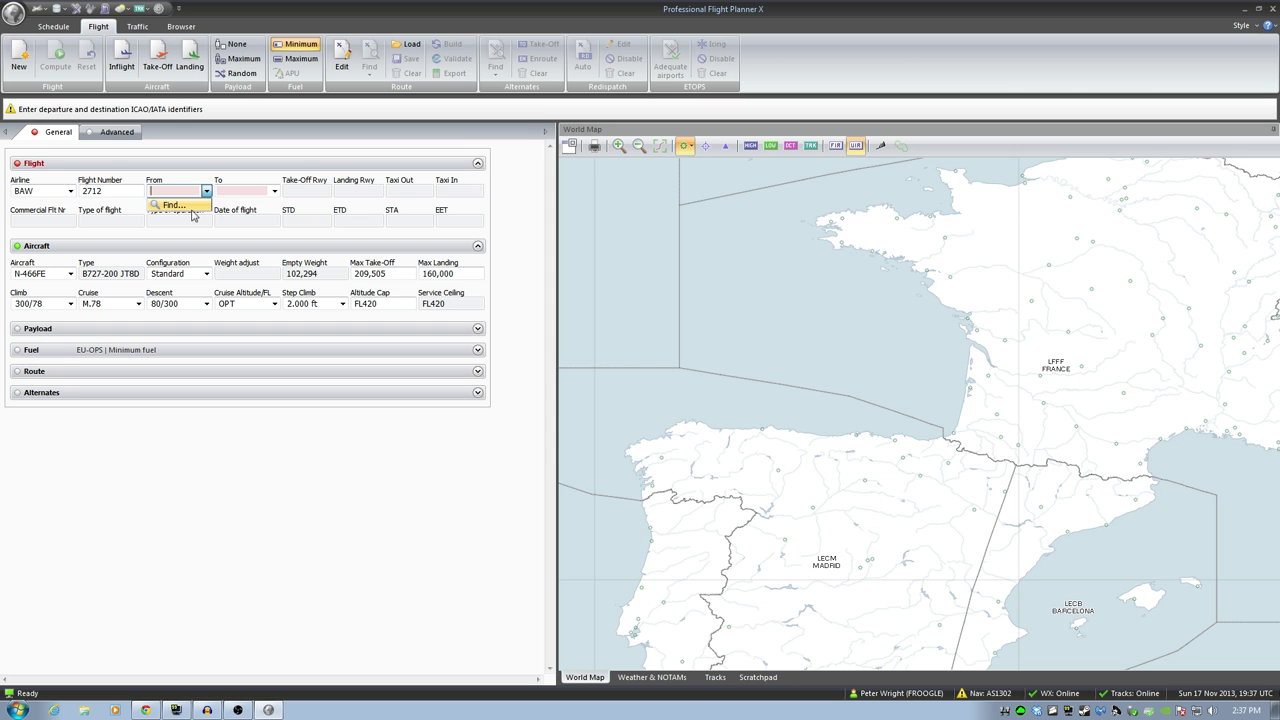
Set departure EGKK Gatwick and destination LEMG Malaga.
type("EGK")
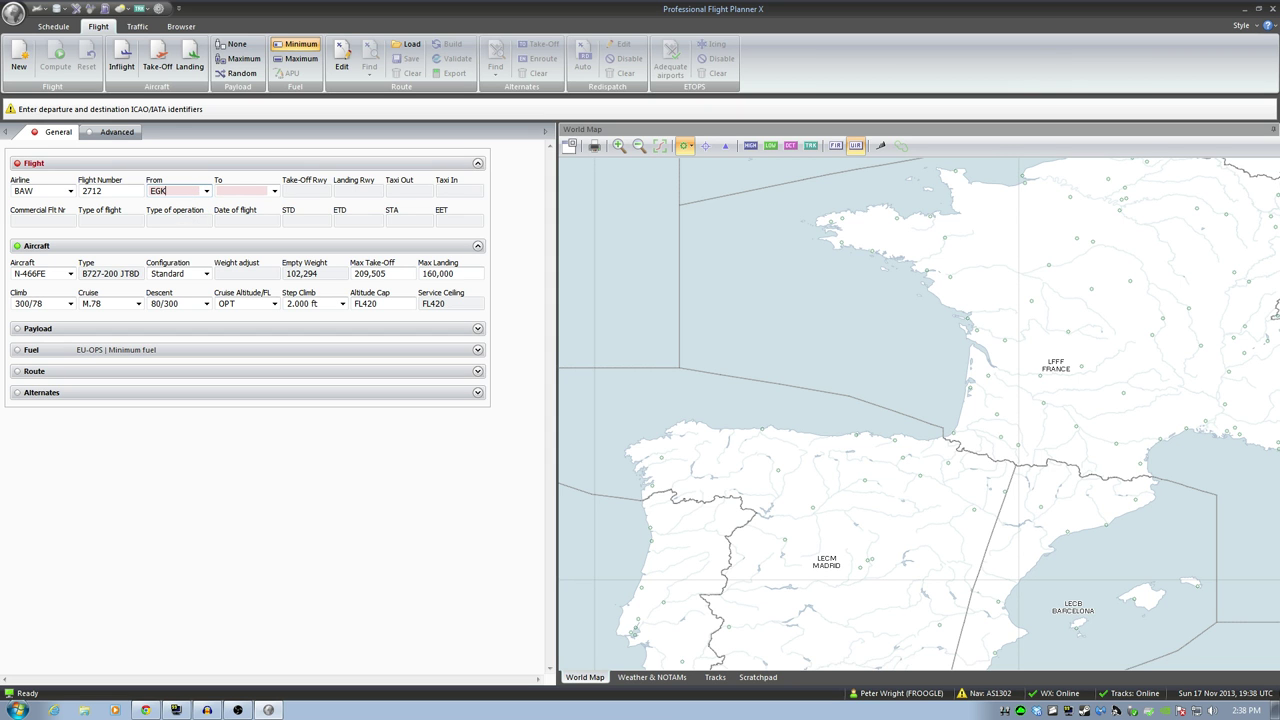
type("K")
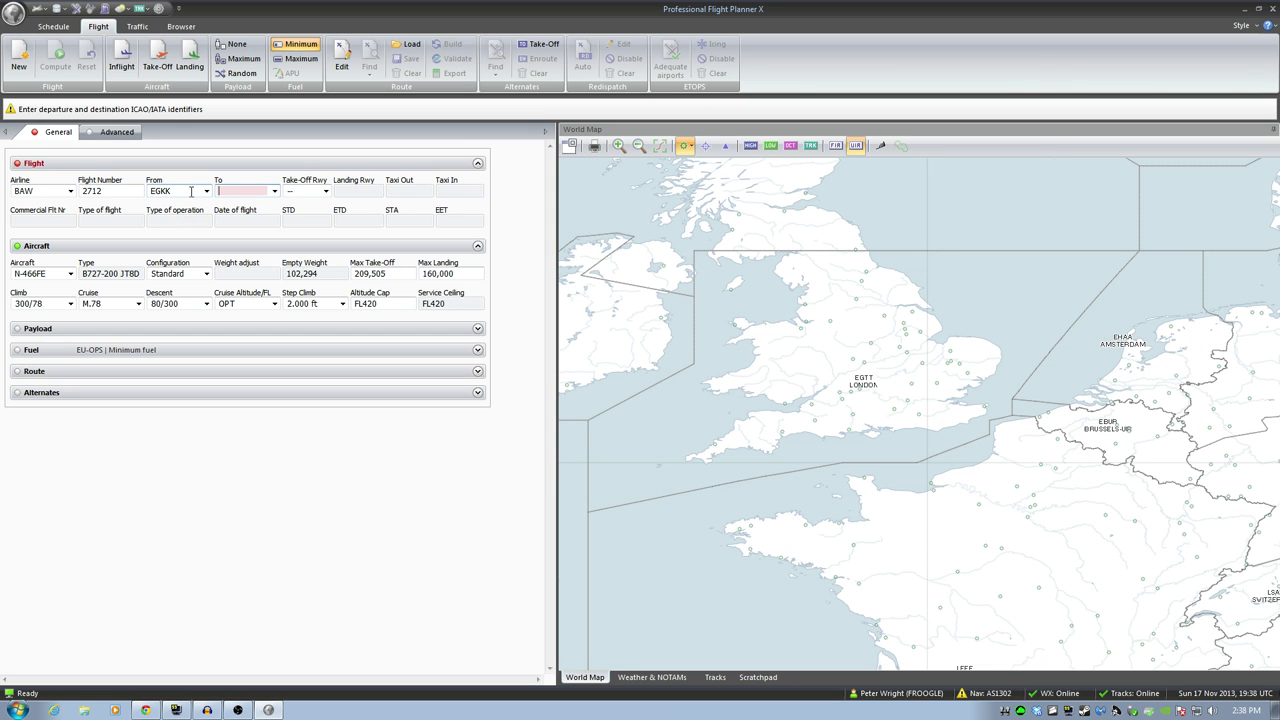
key("alt+Tab")
key("alt+Tab")
type("LEM")
key("Tab")
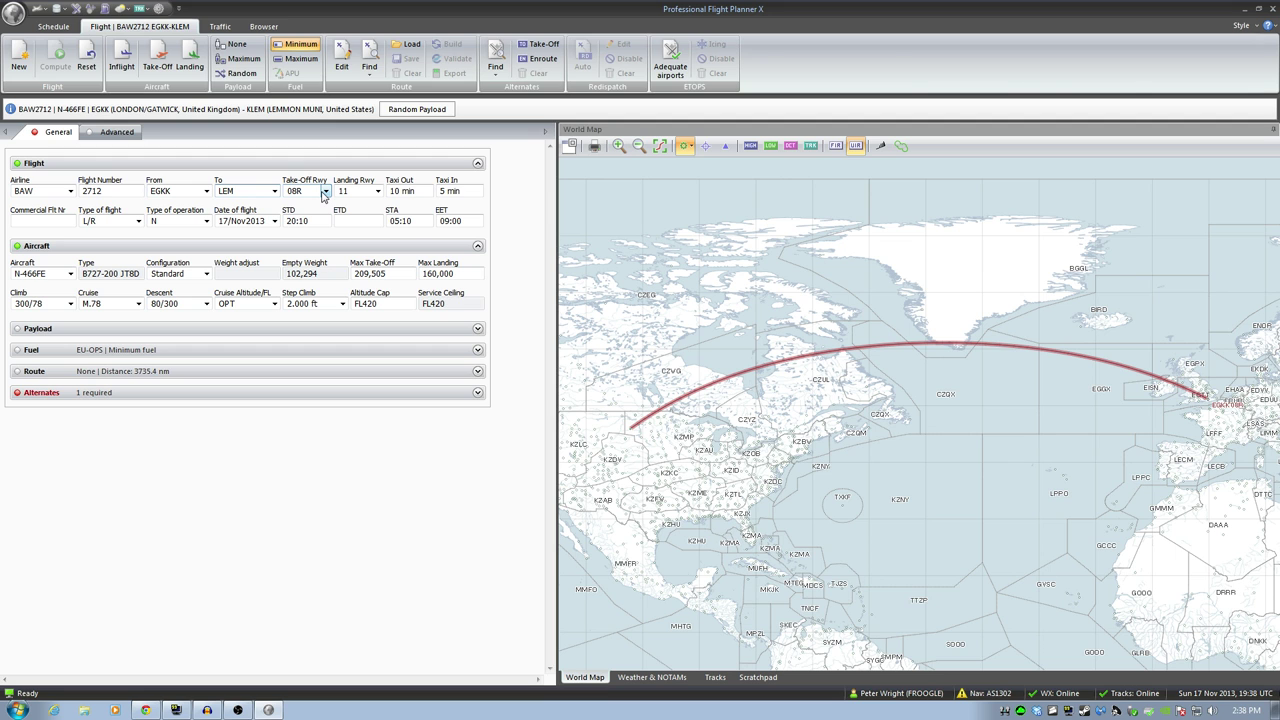
type("G")
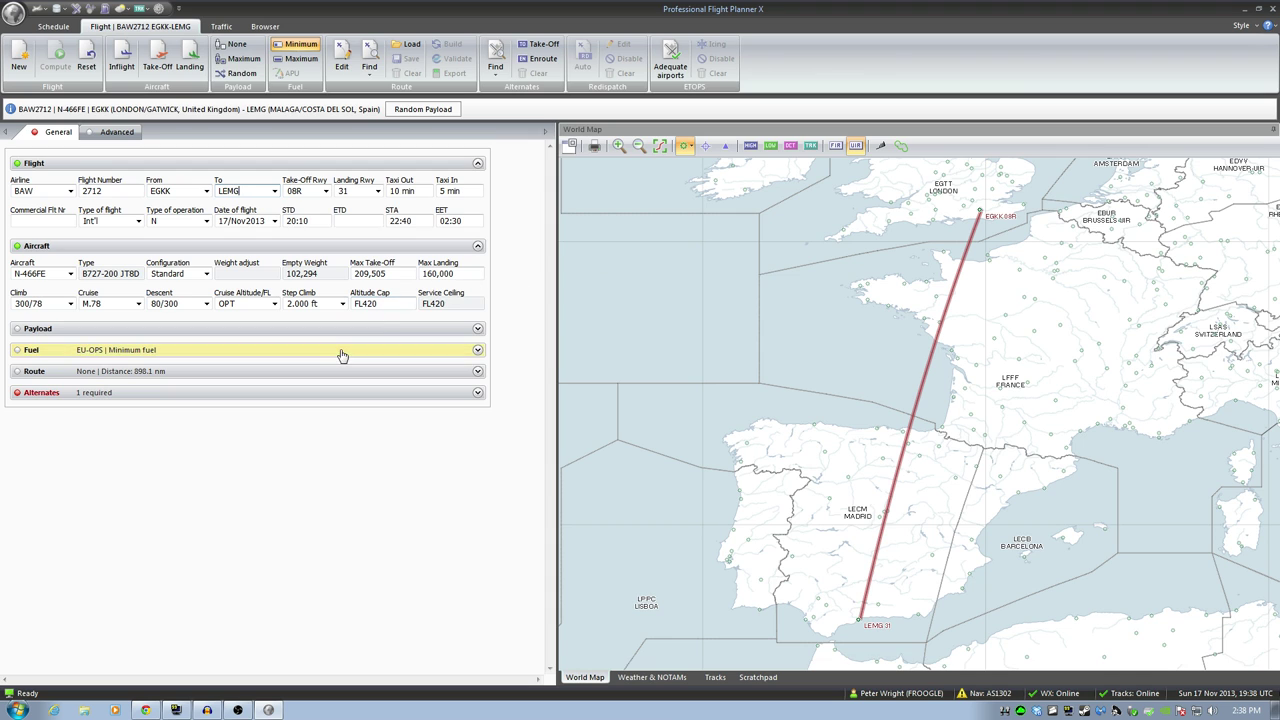
left_click(43, 222)
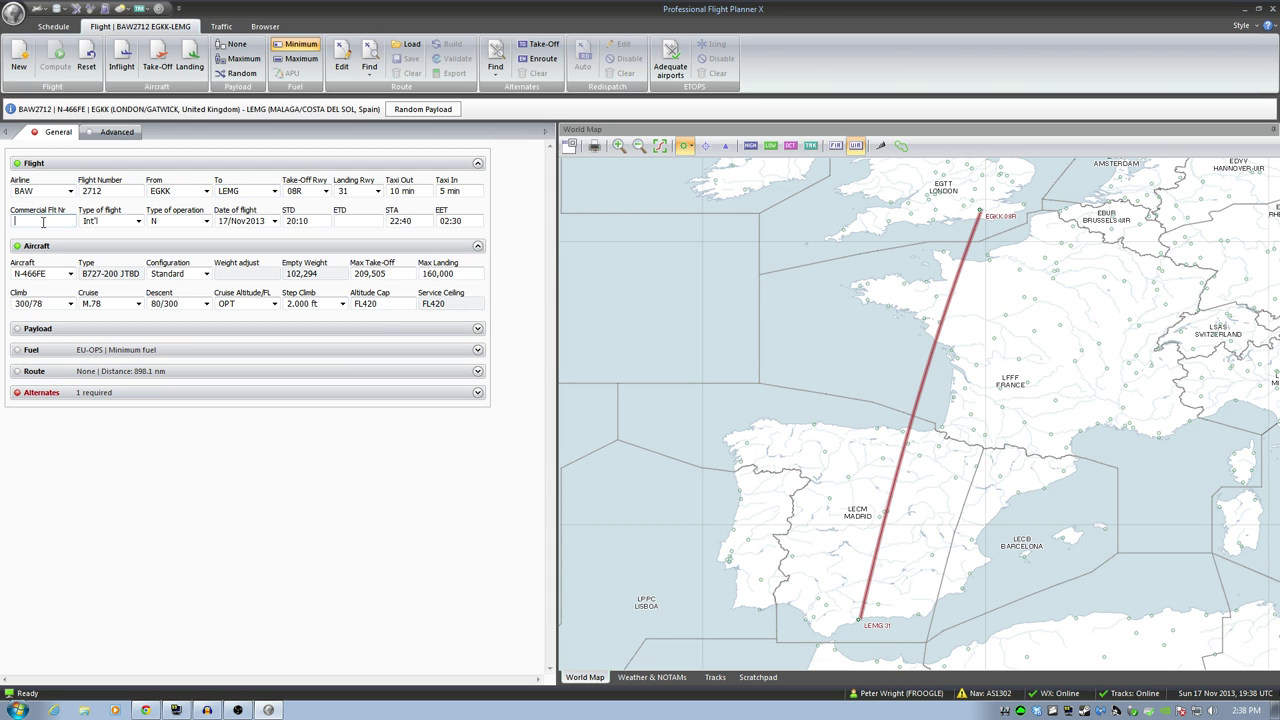
Enter commercial flight number BA2712, assign aircraft G-DOCX, and expand the payload details.
type("BA2712")
left_click(70, 274)
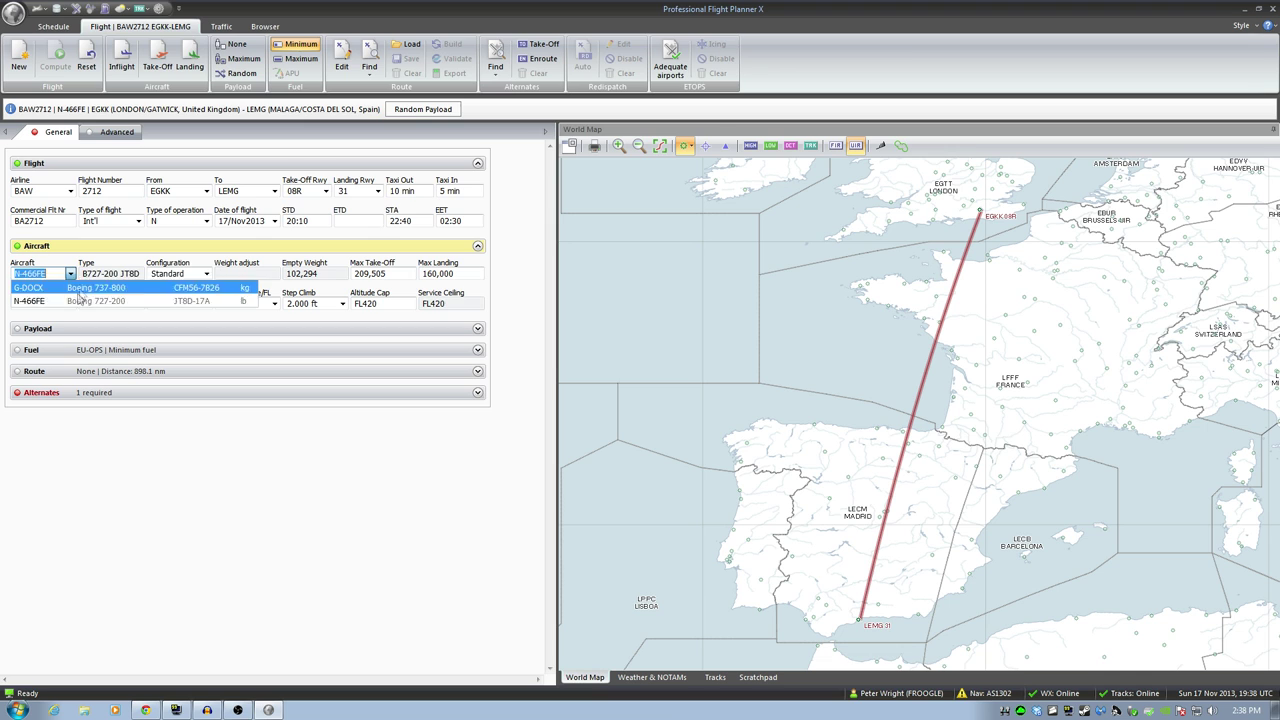
left_click(55, 288)
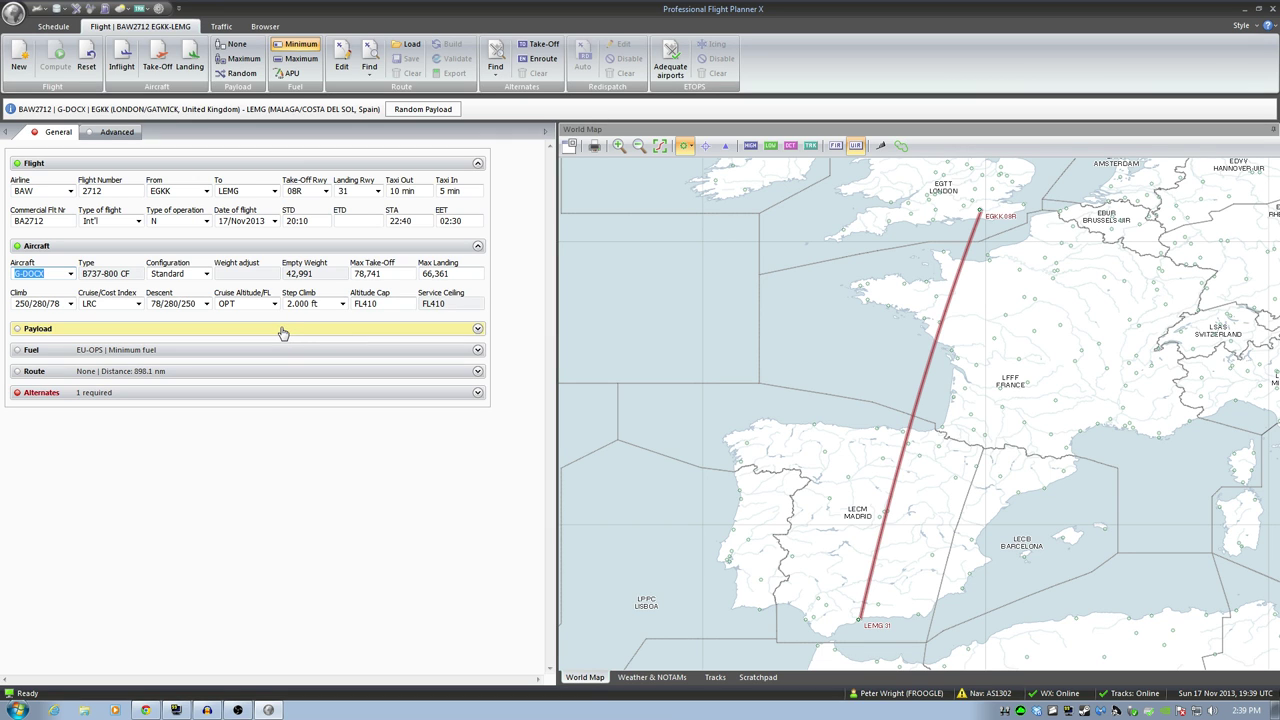
left_click(478, 332)
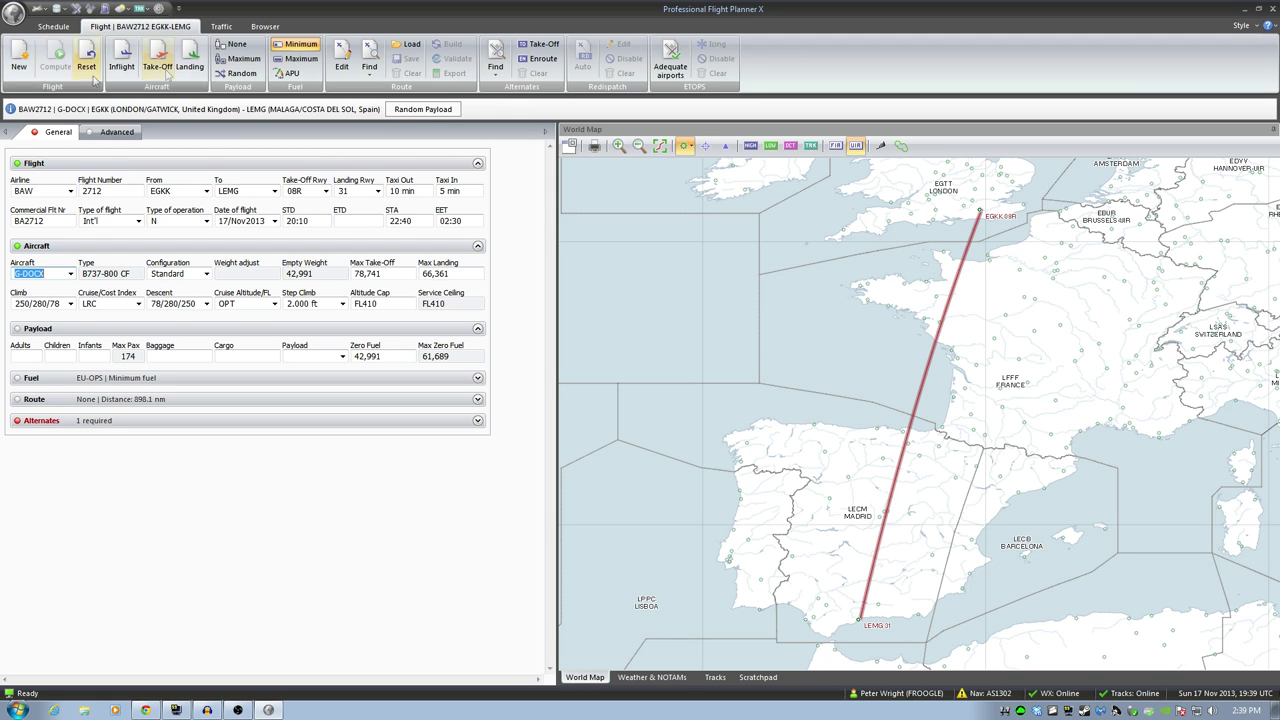
Fill a random payload, then clear the passenger, baggage and cargo fields.
left_click(423, 109)
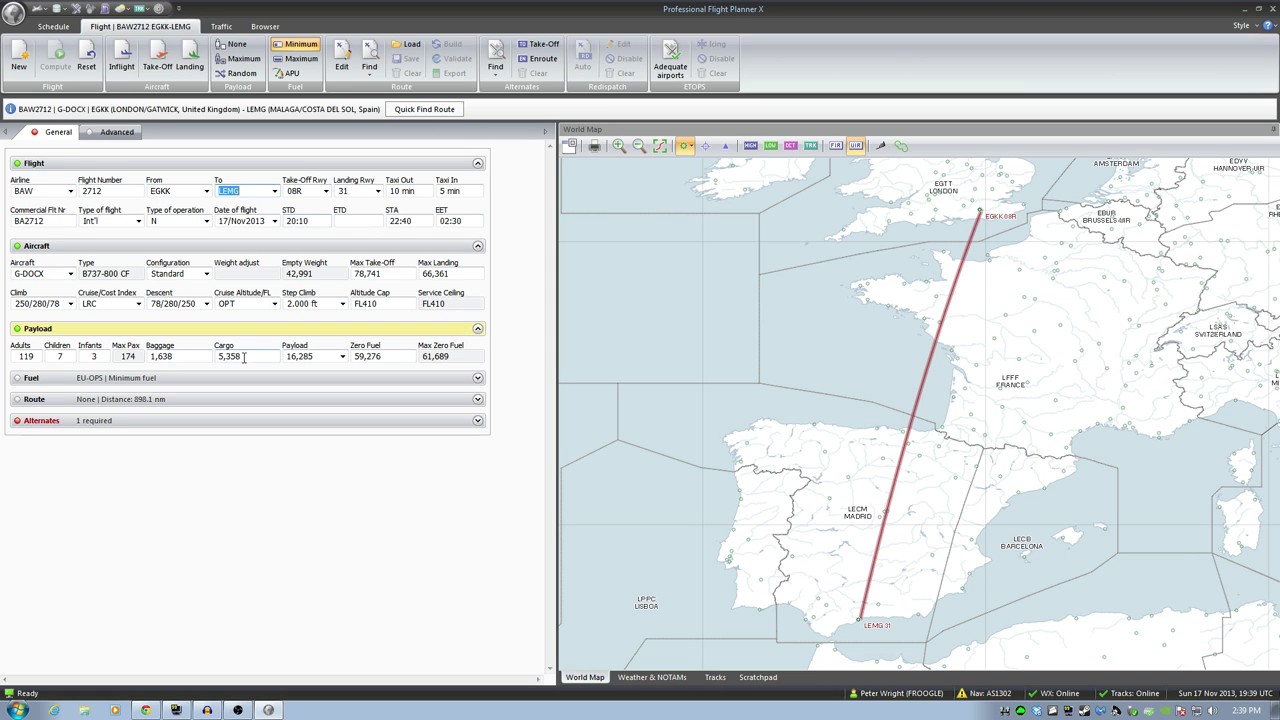
left_click(30, 355)
key("Delete")
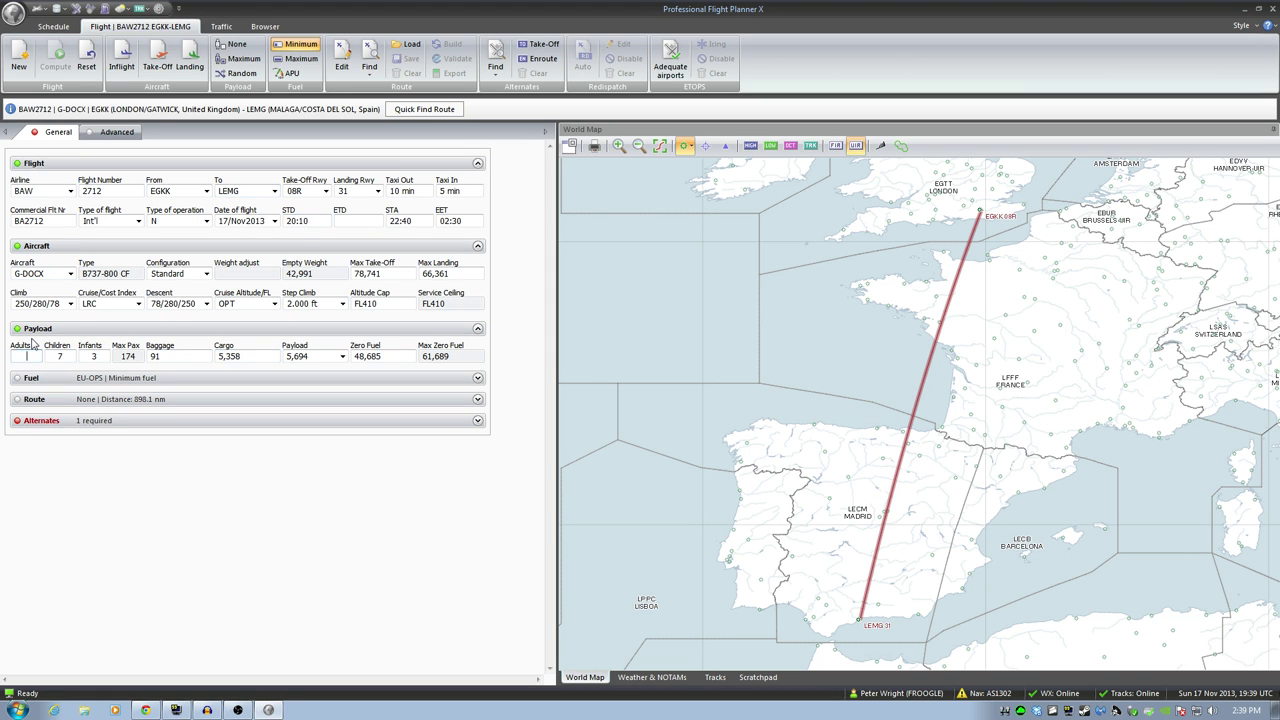
key("Tab")
key("Delete")
key("Tab")
key("Delete")
key("Tab")
key("Delete")
key("Tab")
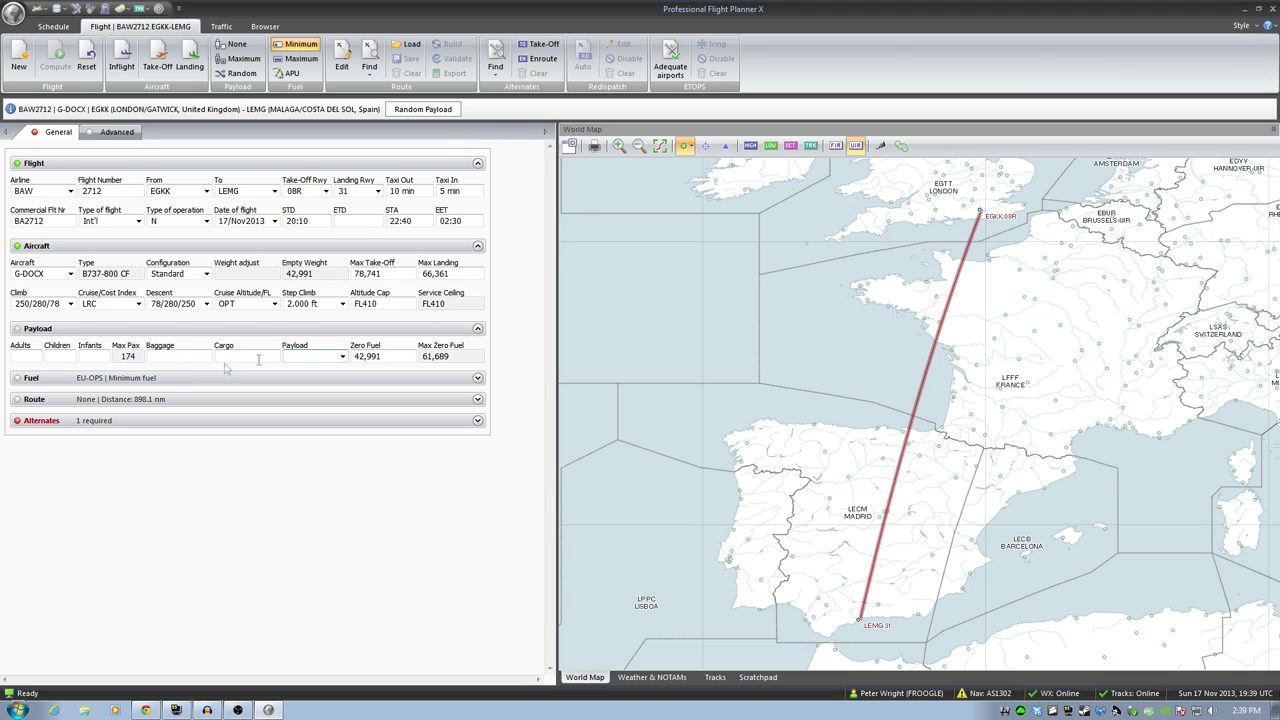
Enter a zero fuel weight of 50,599 and expand the fuel section.
left_click(388, 356)
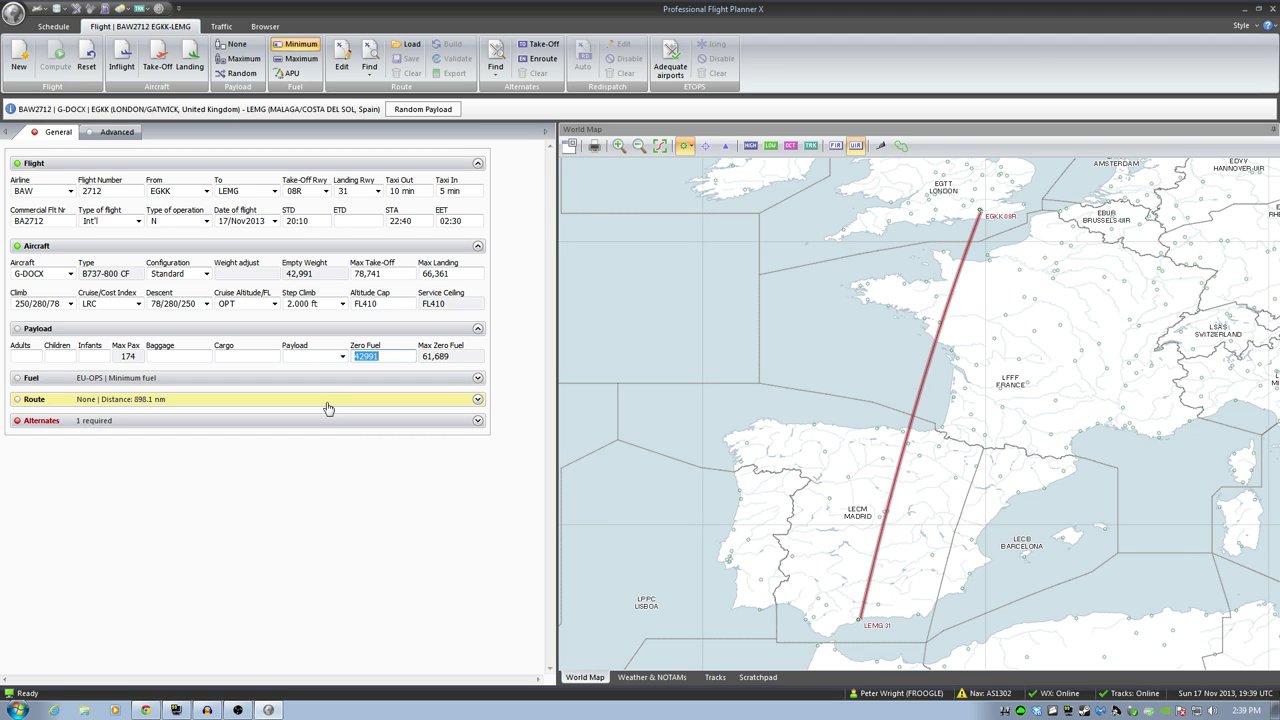
key("alt+Tab")
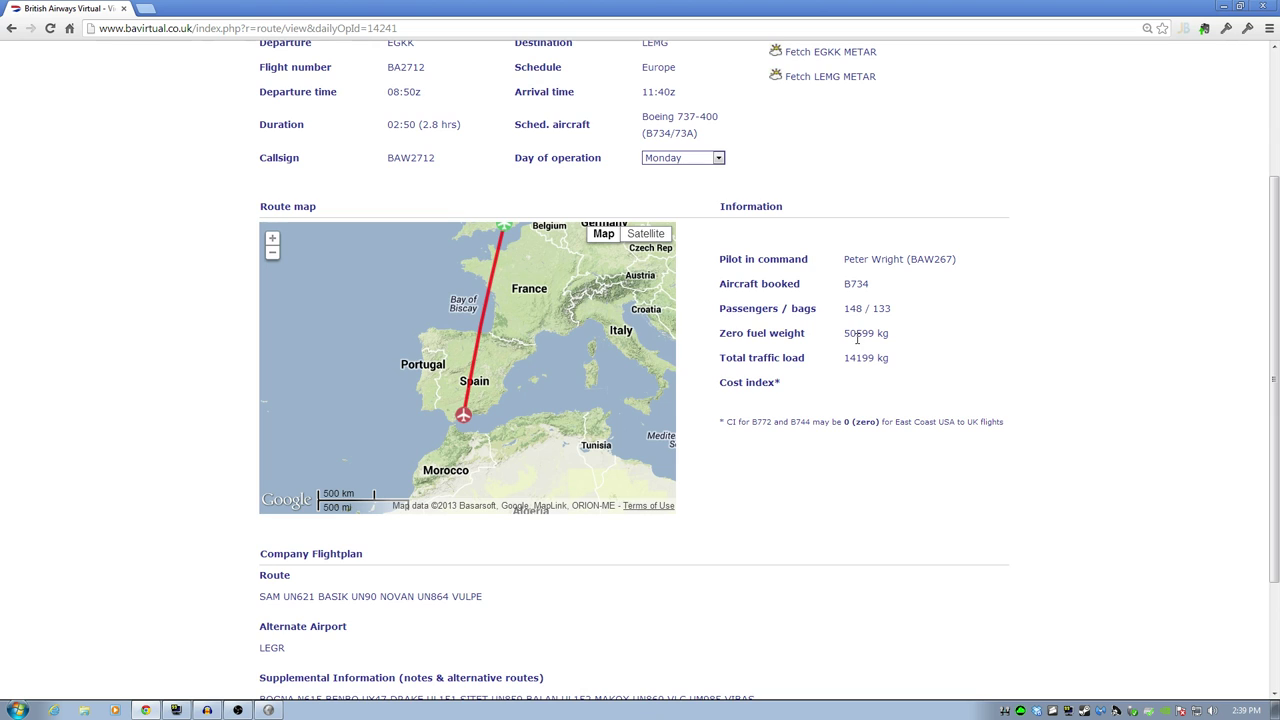
key("alt+Tab")
type("50")
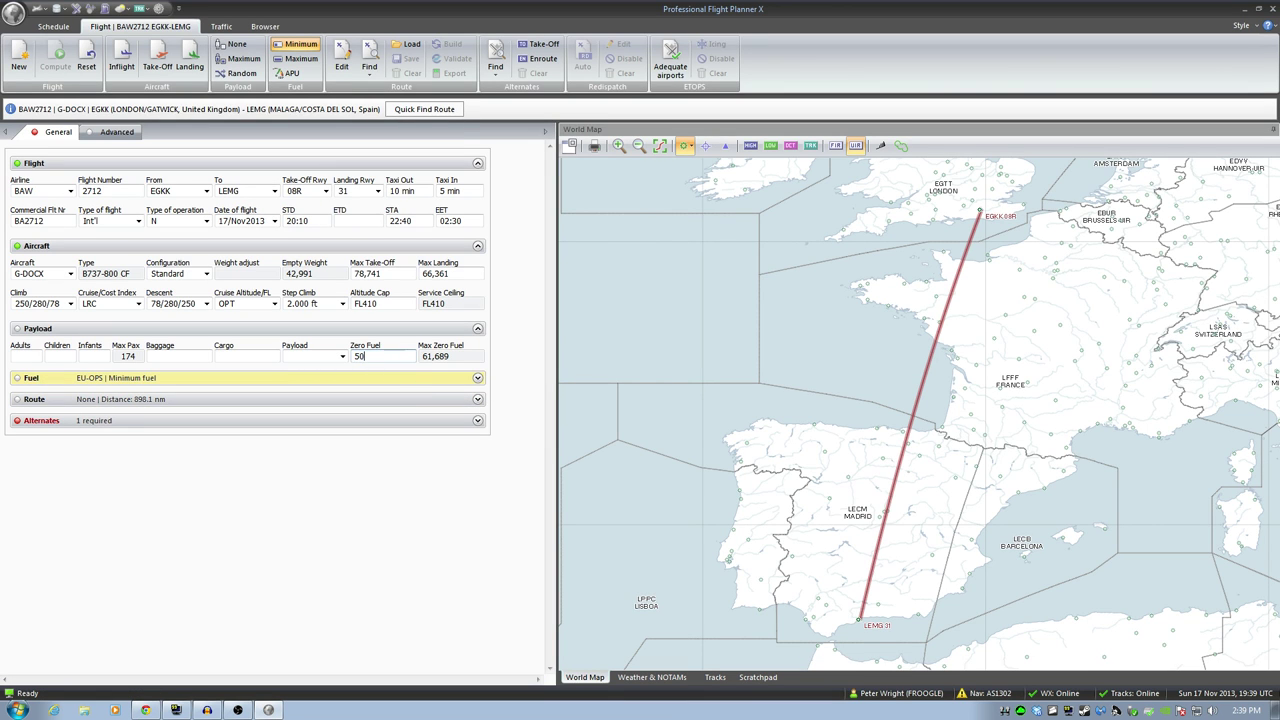
type(",599")
key("Tab")
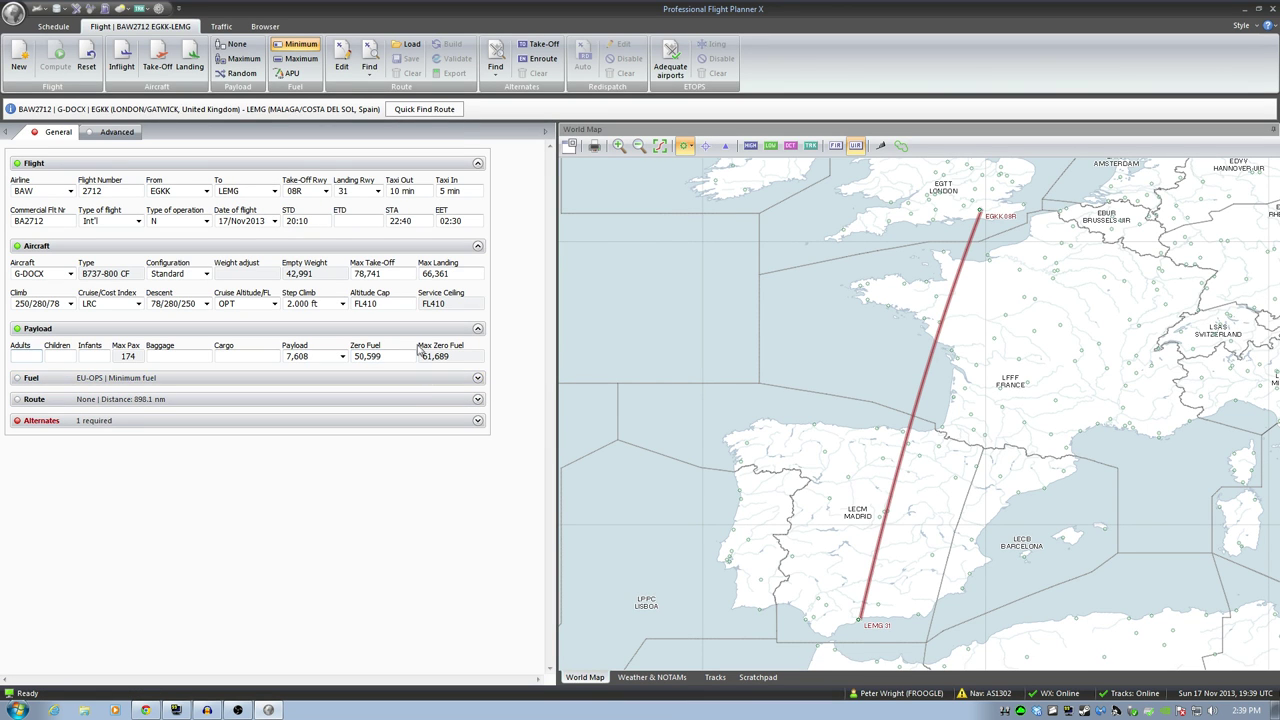
left_click(320, 380)
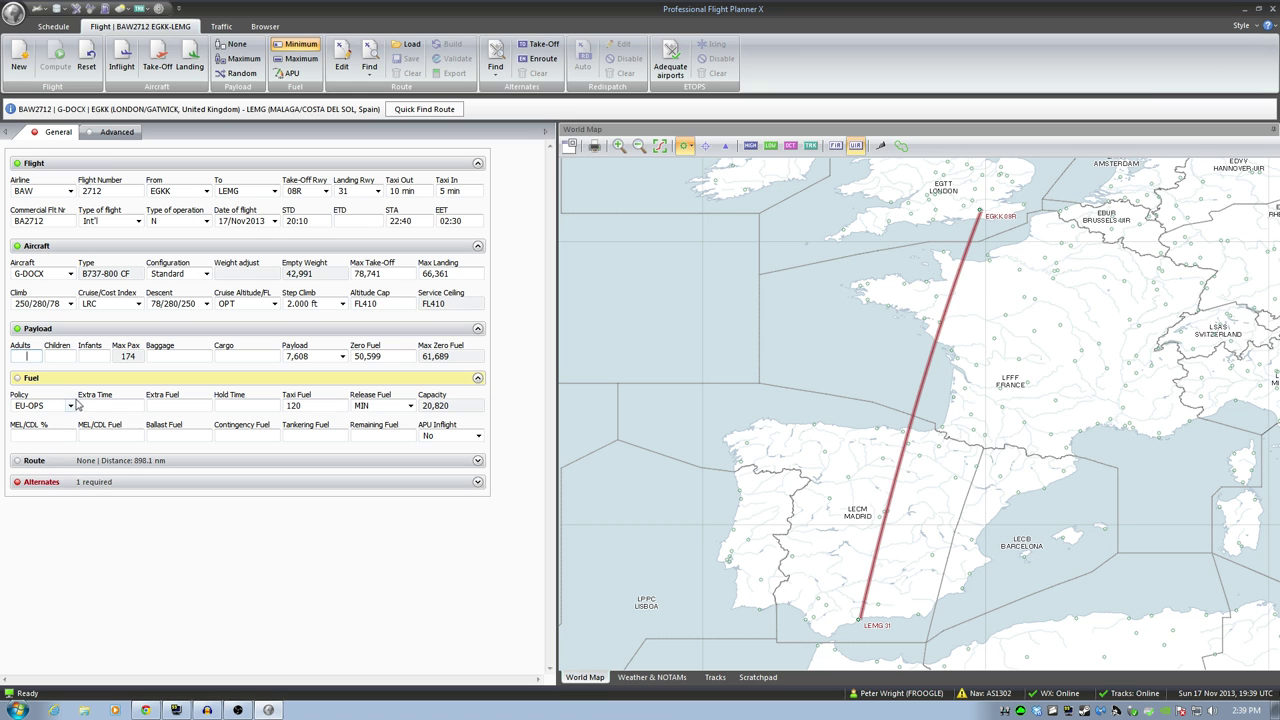
Keep the EU-OPS fuel policy and set hold time and extra time to 00:30.
left_click(70, 406)
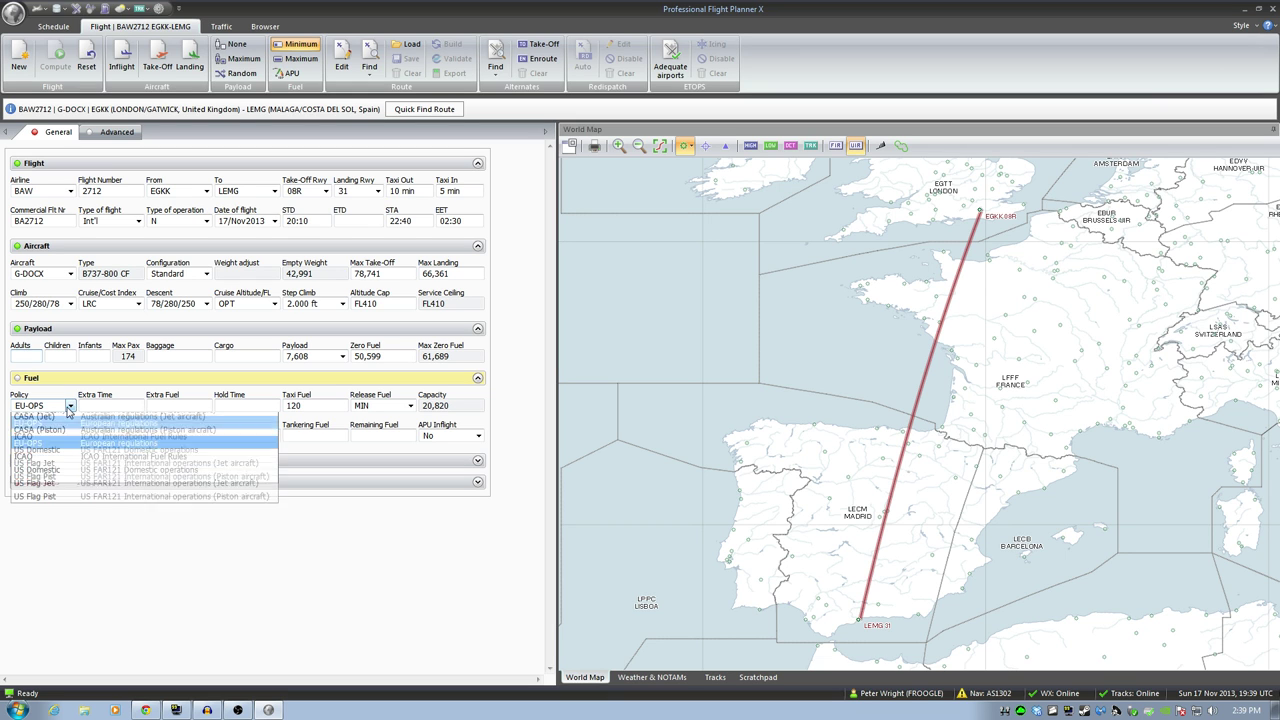
left_click(84, 462)
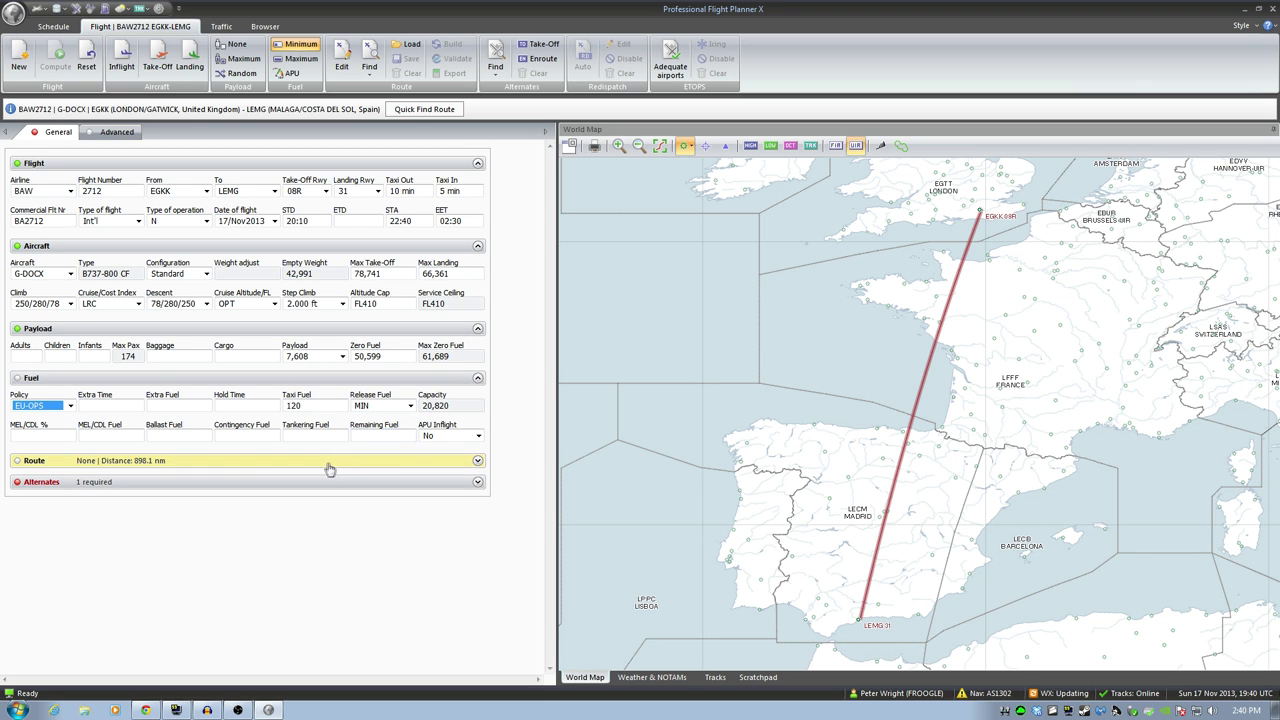
left_click(131, 406)
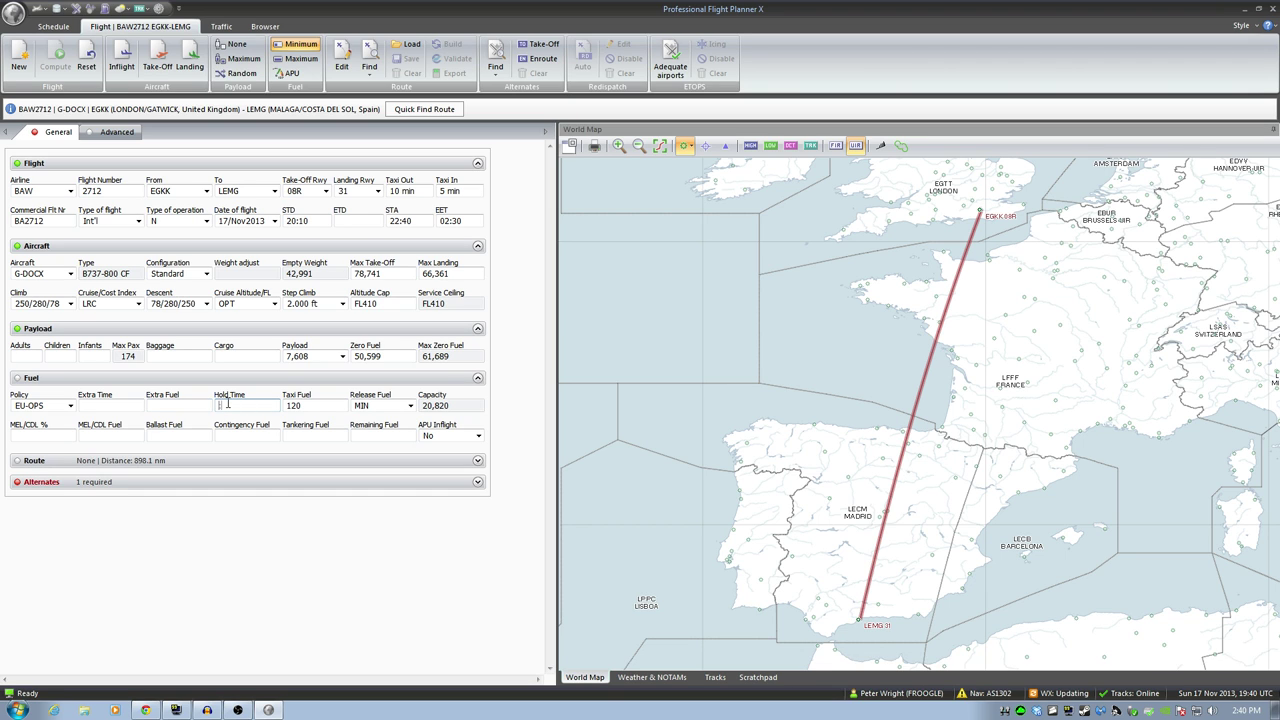
type("00:30")
left_click(143, 404)
key("Tab")
Generate an (Auto) 968.0 nm route, then view PFPX news in the built-in browser.
left_click(274, 463)
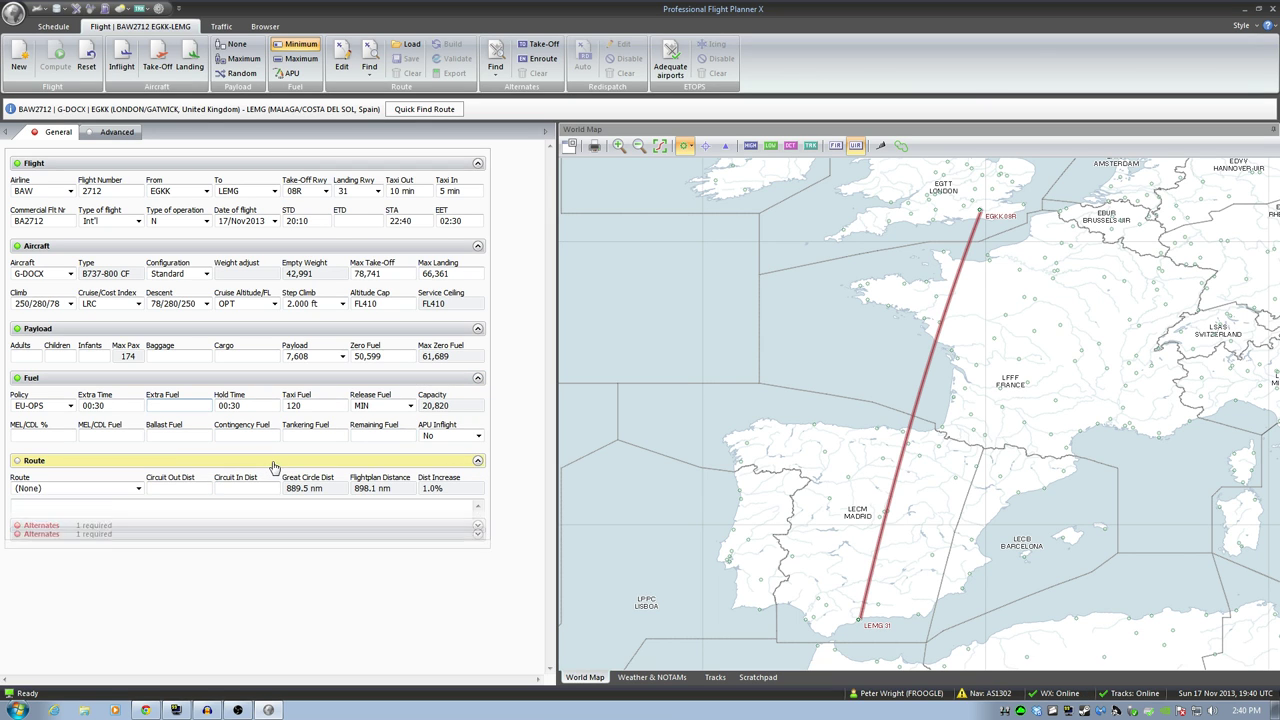
left_click(138, 491)
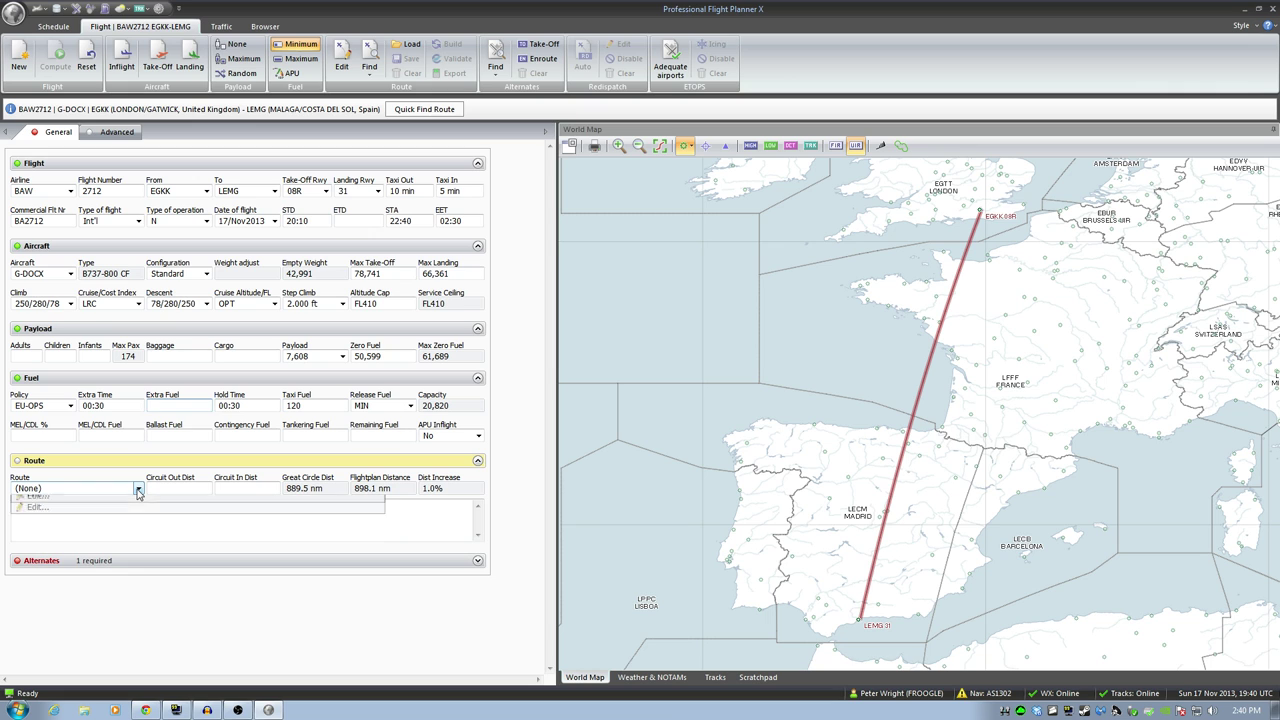
left_click(127, 511)
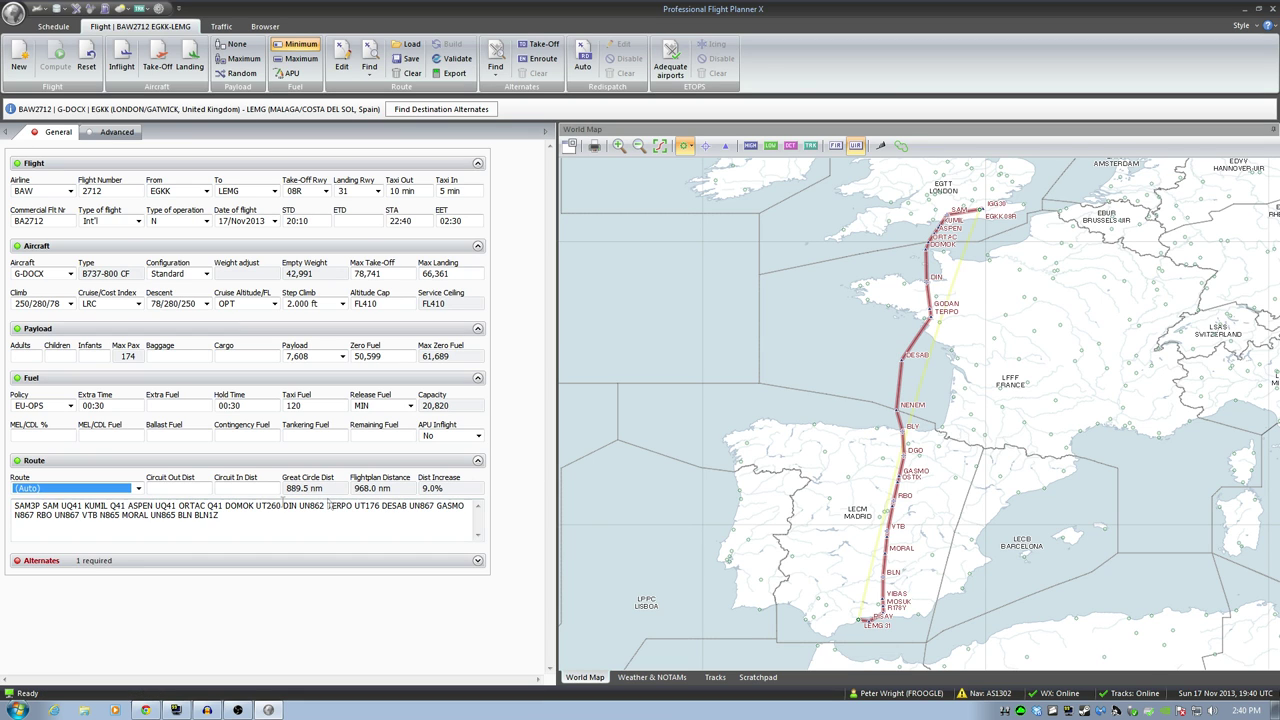
left_click(139, 489)
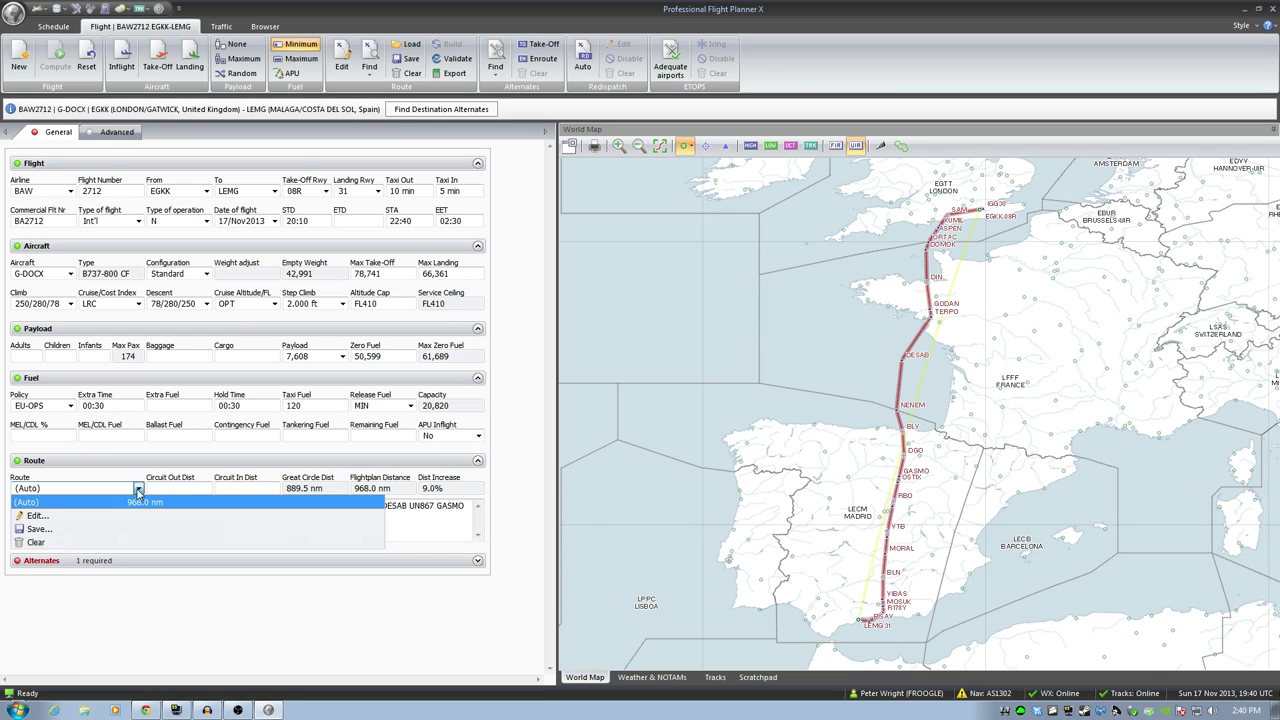
left_click(139, 491)
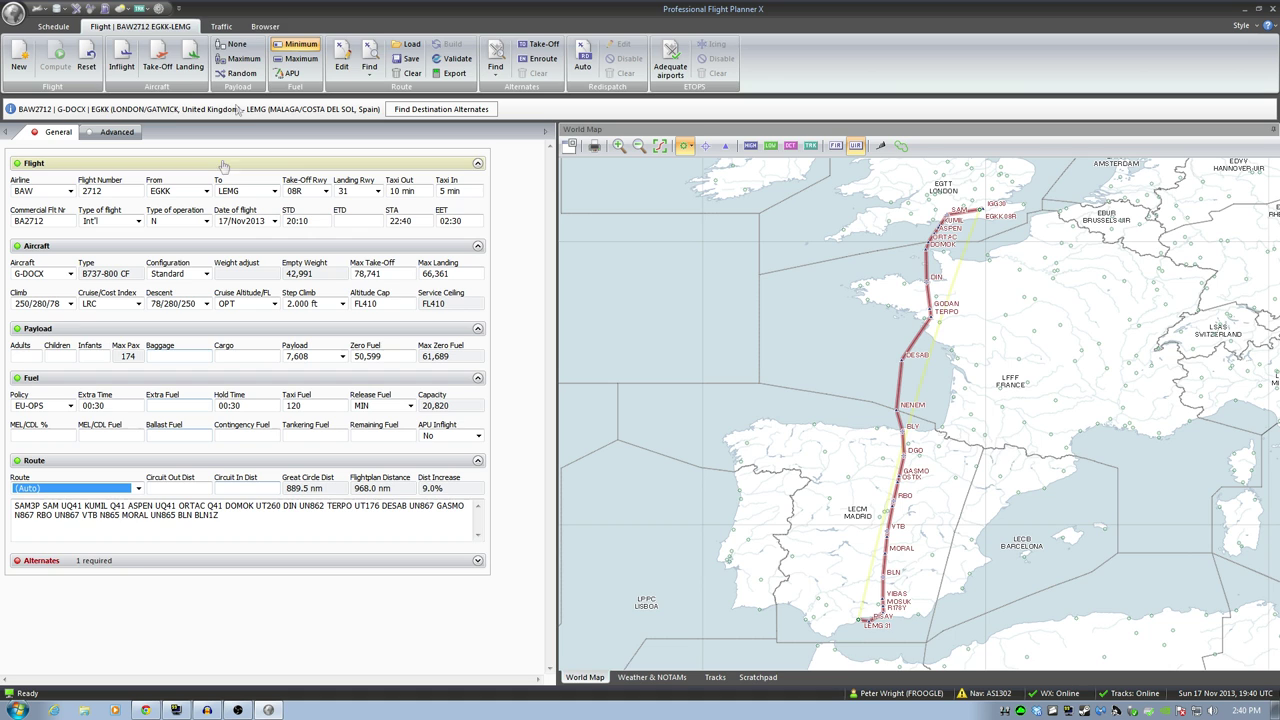
left_click(265, 27)
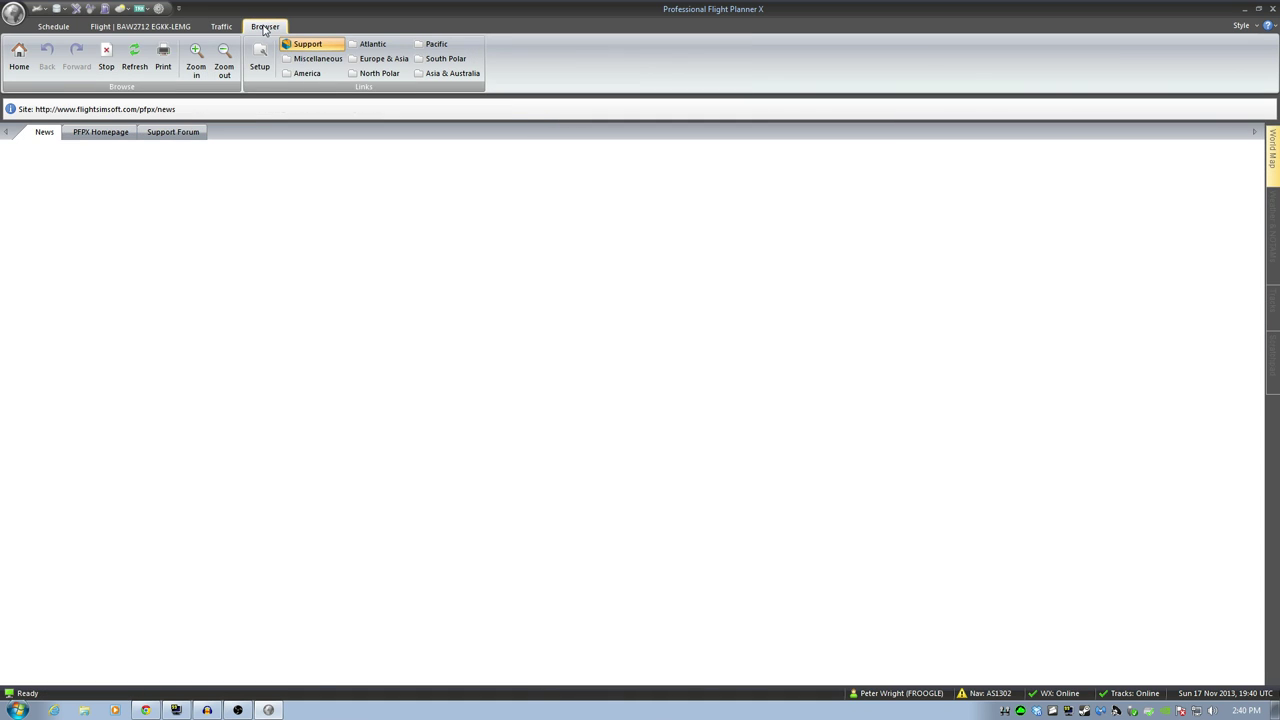
View the PFPX homepage, then go back to the BAW2712 EGKK-LEMG flight page.
left_click(100, 132)
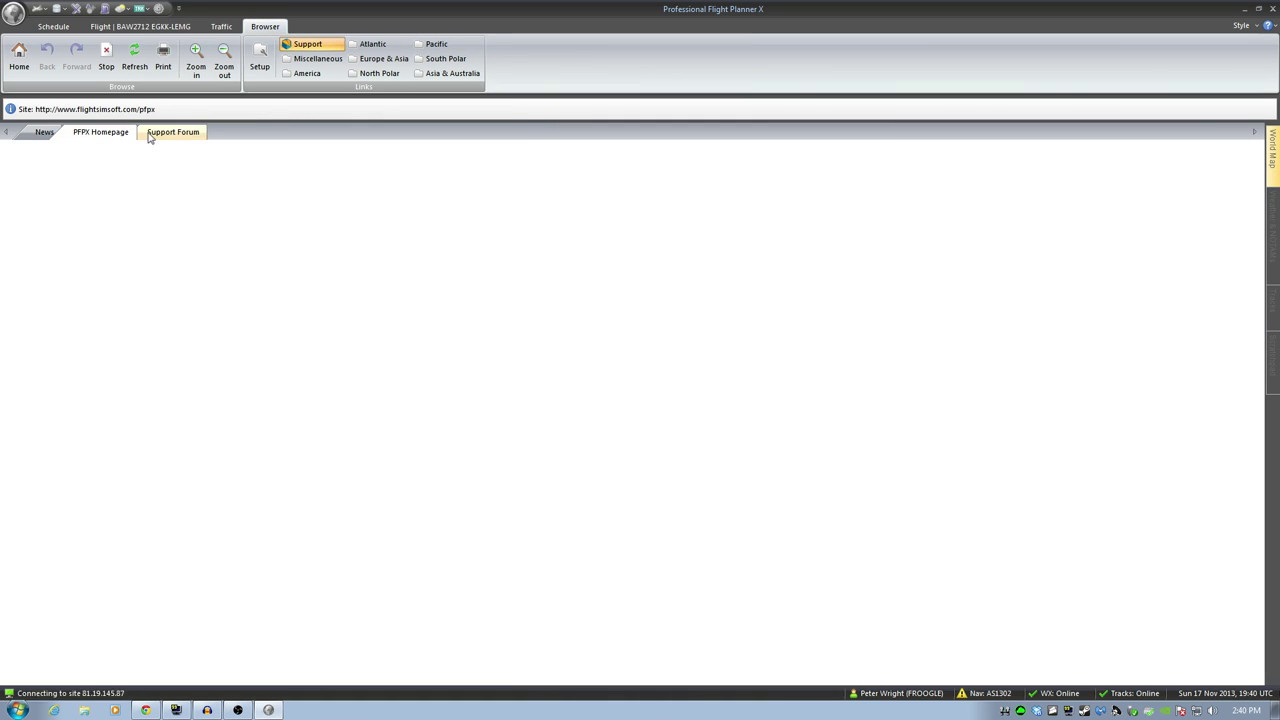
left_click(140, 26)
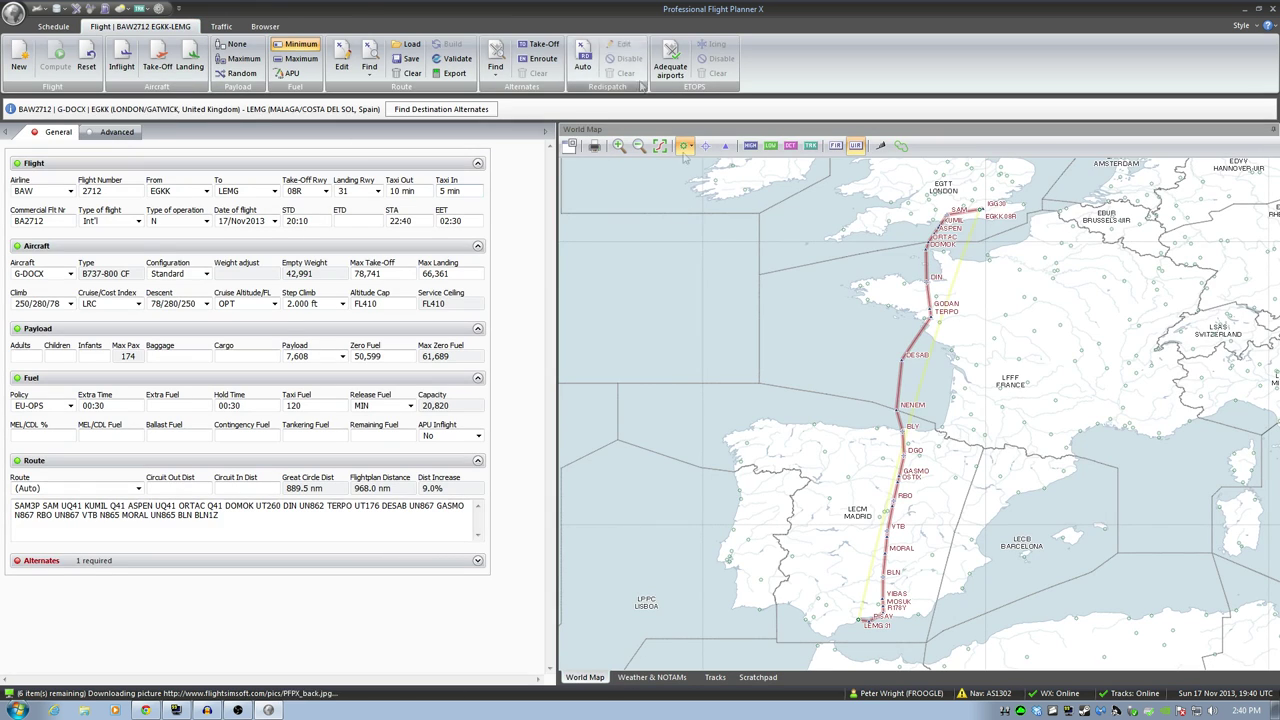
Prioritise alternates by minimum flight time and pick LEGR Granada, runway 27, as destination alternate.
left_click(320, 560)
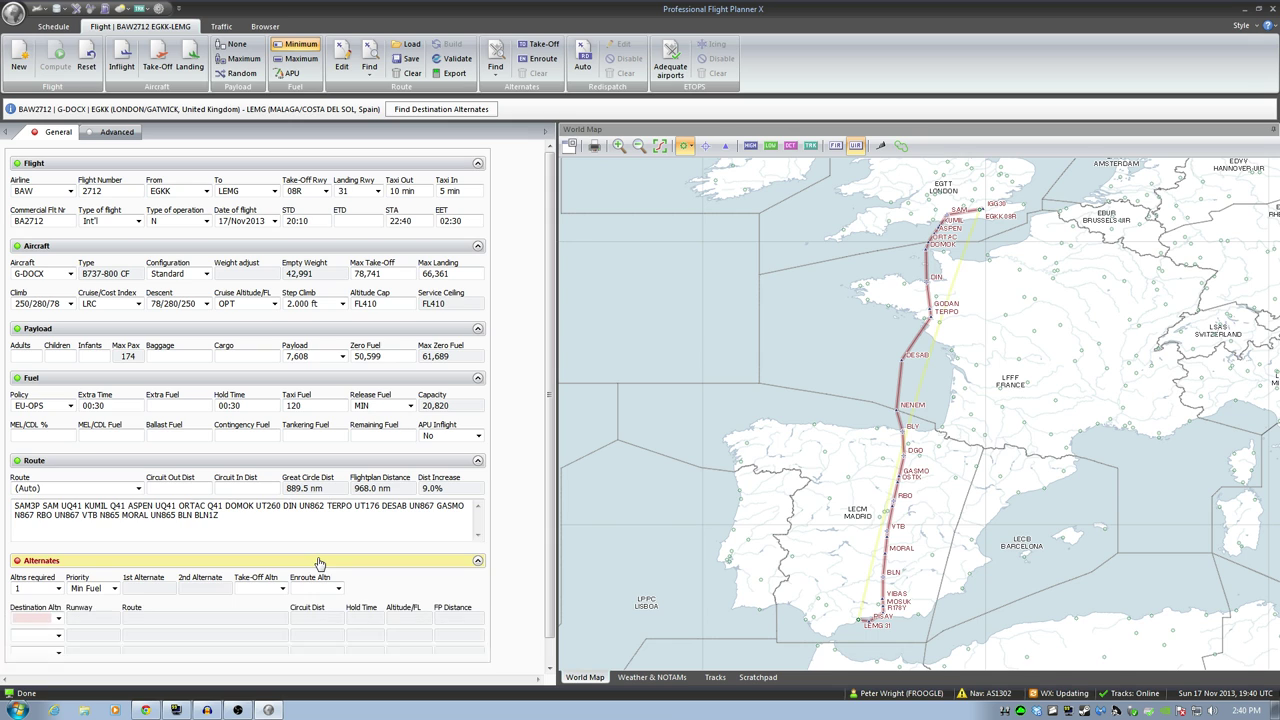
left_click(113, 589)
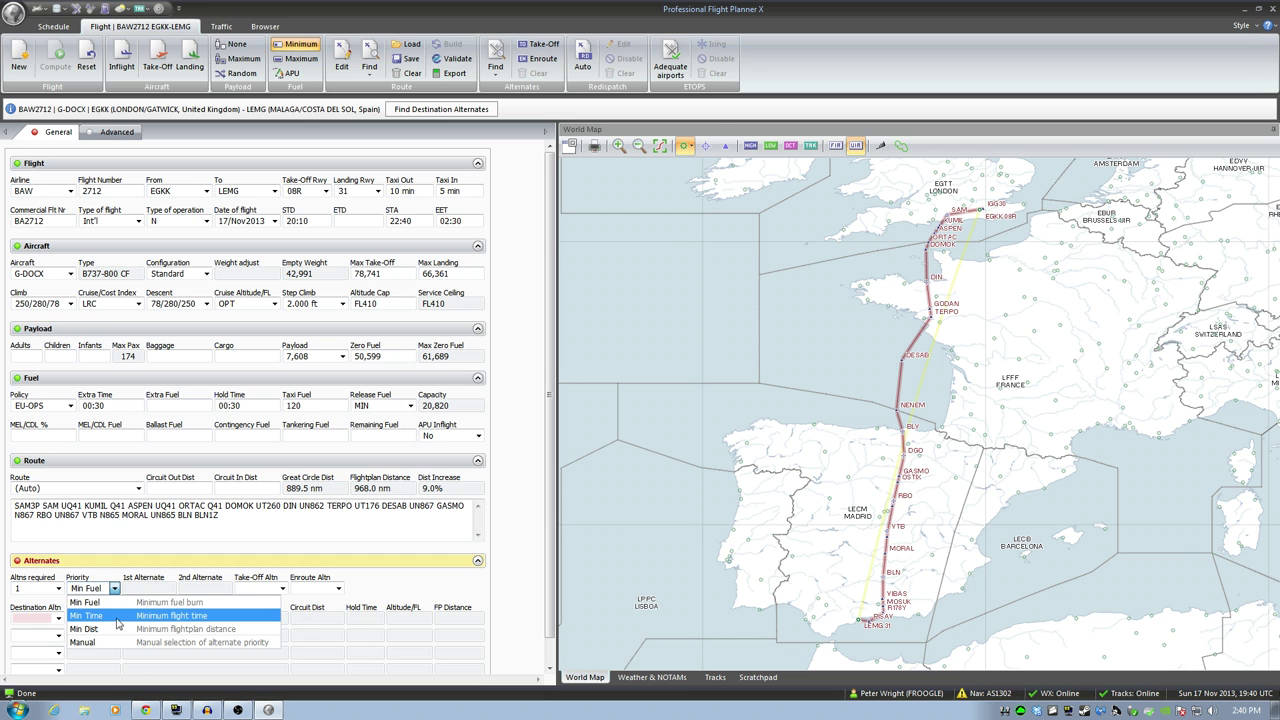
left_click(116, 619)
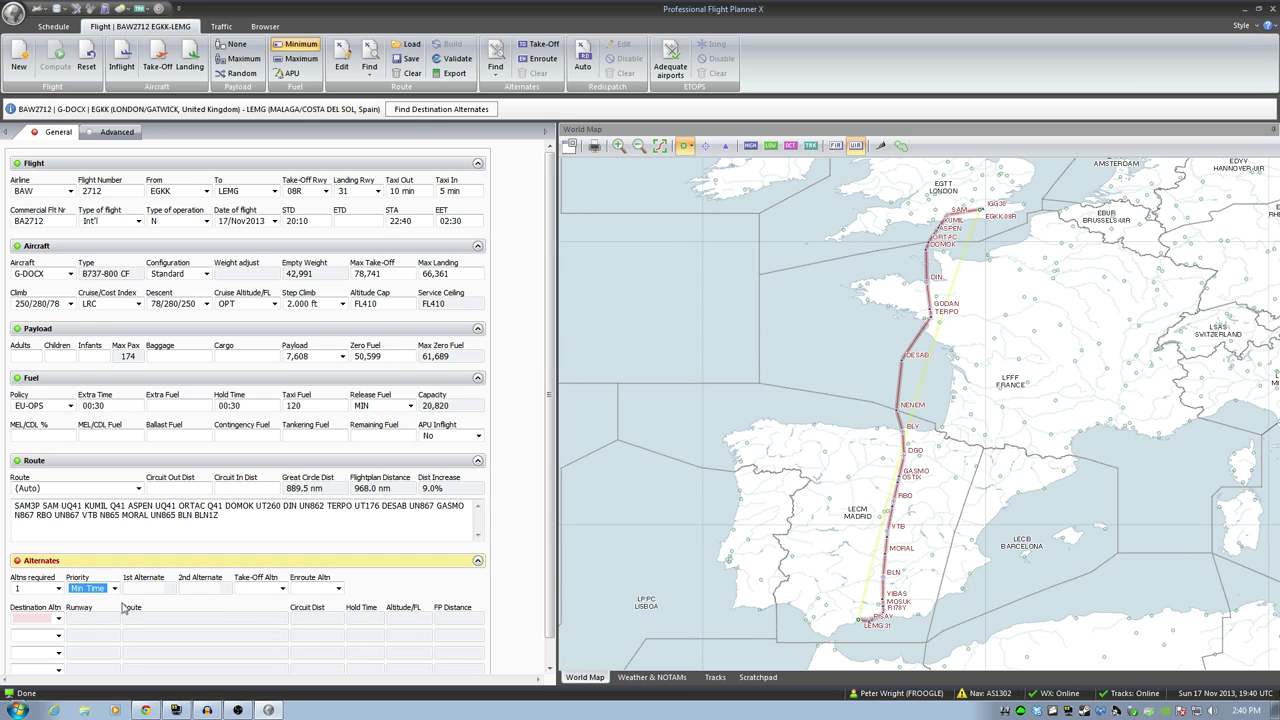
scroll(552, 572, "down", 1)
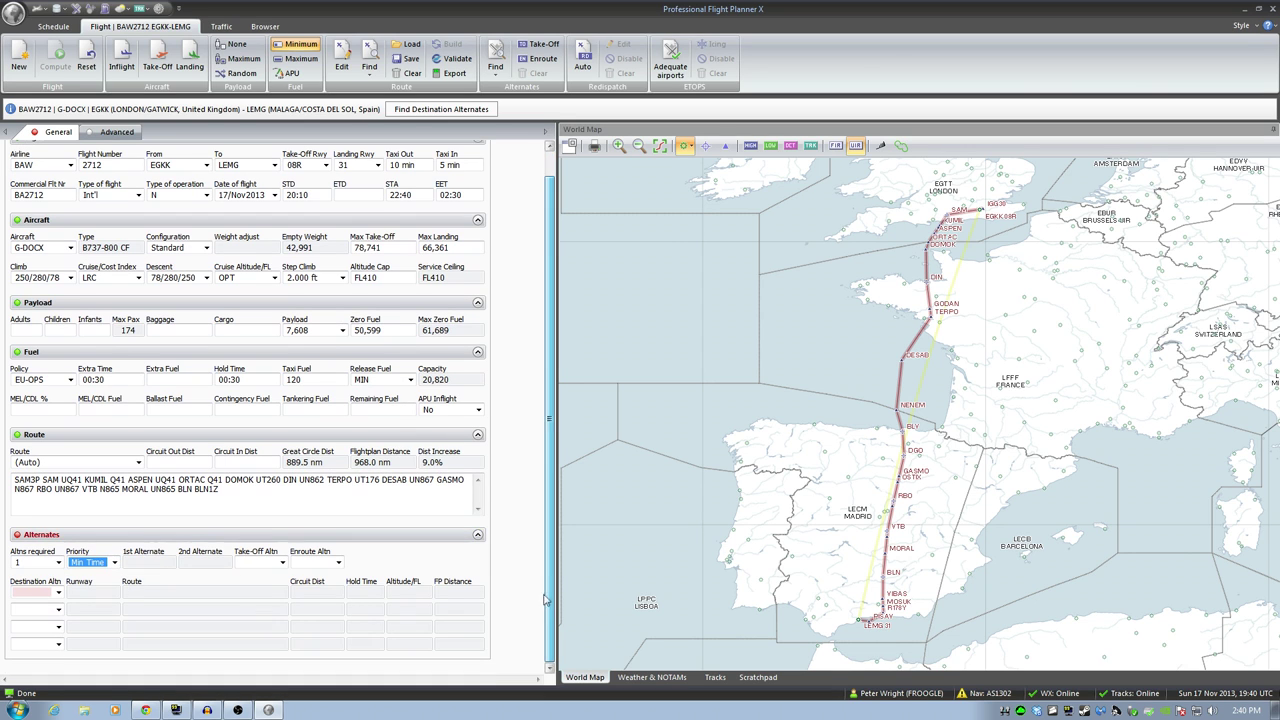
left_click(58, 592)
left_click(49, 609)
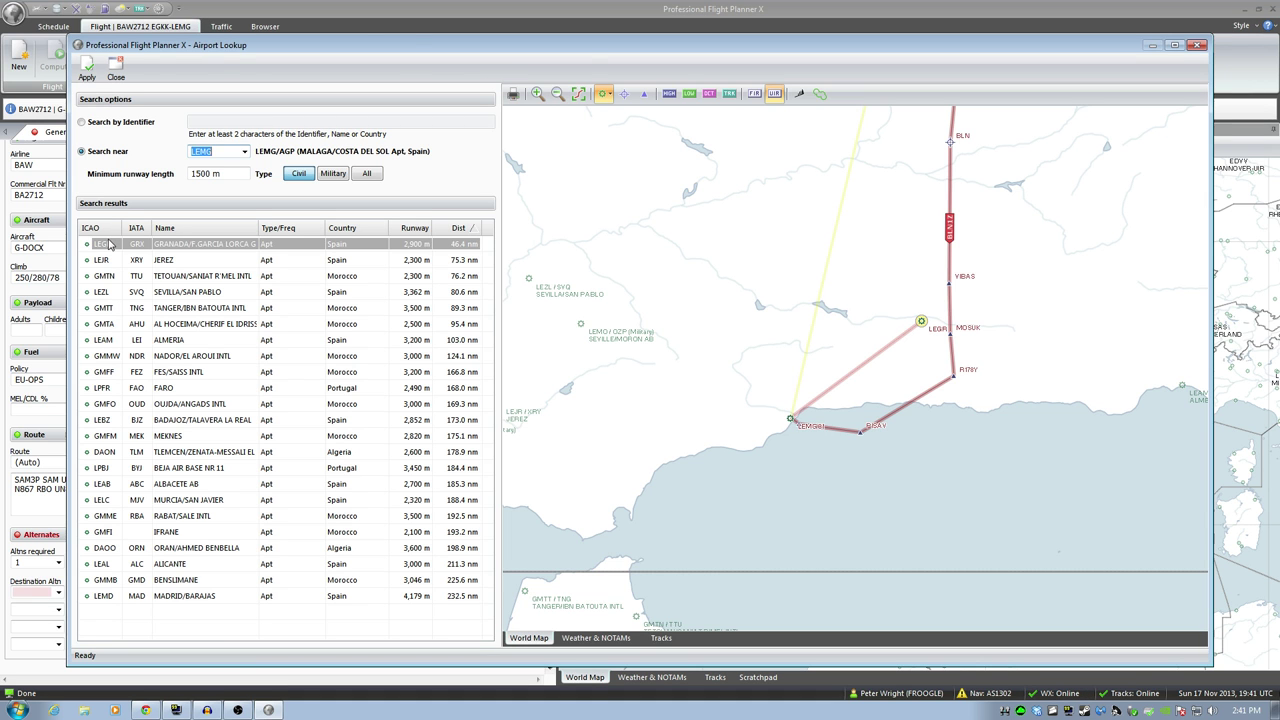
double_click(110, 245)
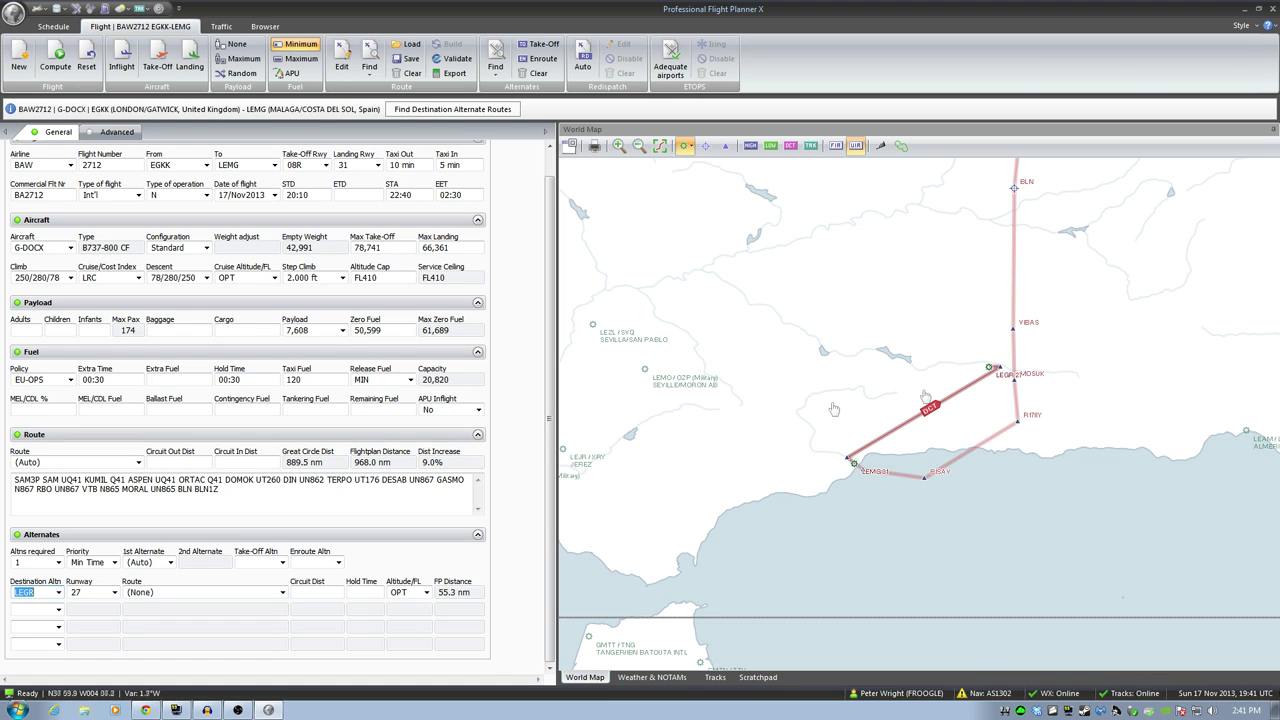
Choose alternate route VIBA2P GDA VIBA1D to LEGR, giving 67.2 nm.
left_click(265, 594)
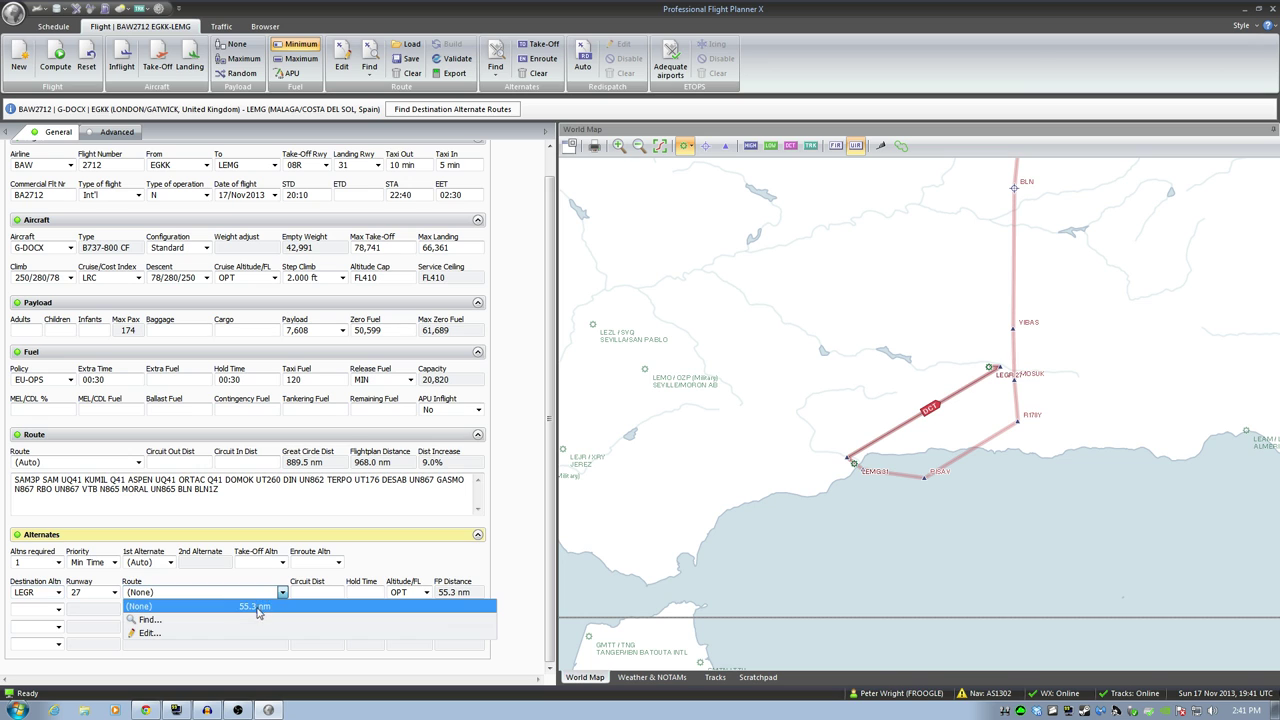
left_click(256, 622)
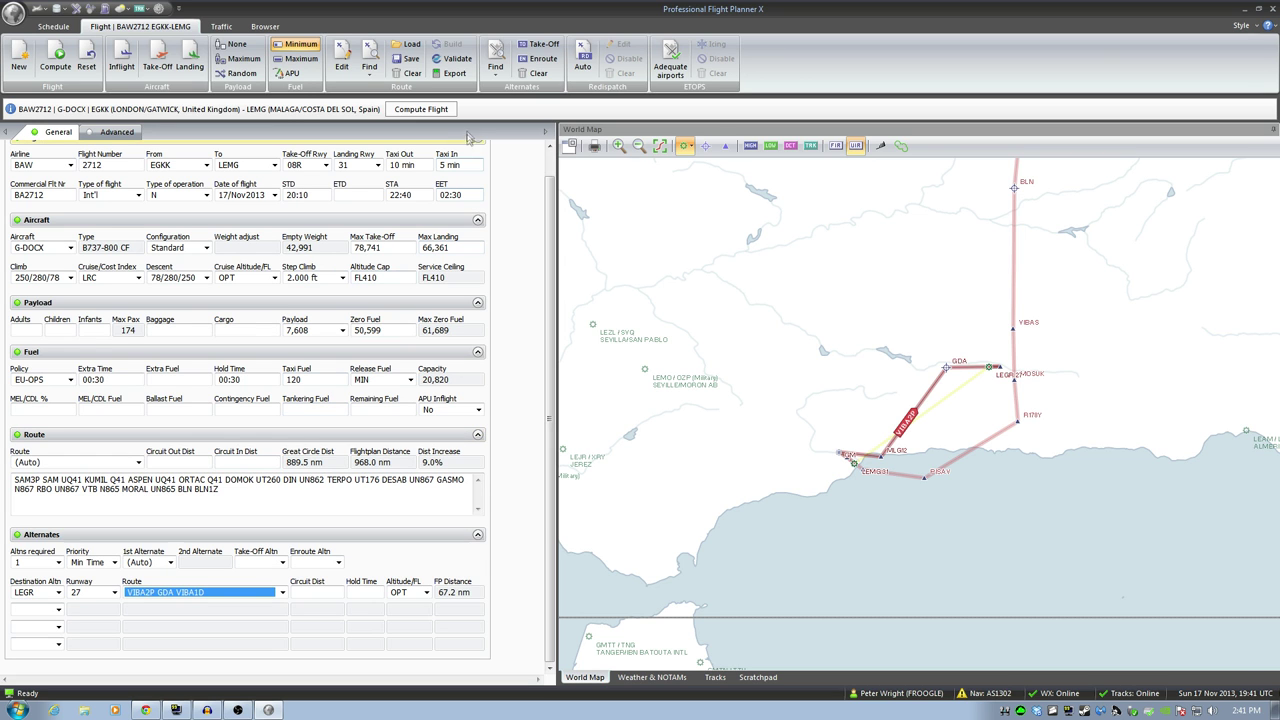
Compute the flight and add EGKK 08R take-off data: FLAPS 5, optimum thrust (V1 135/VR 136/V2 140).
left_click(444, 112)
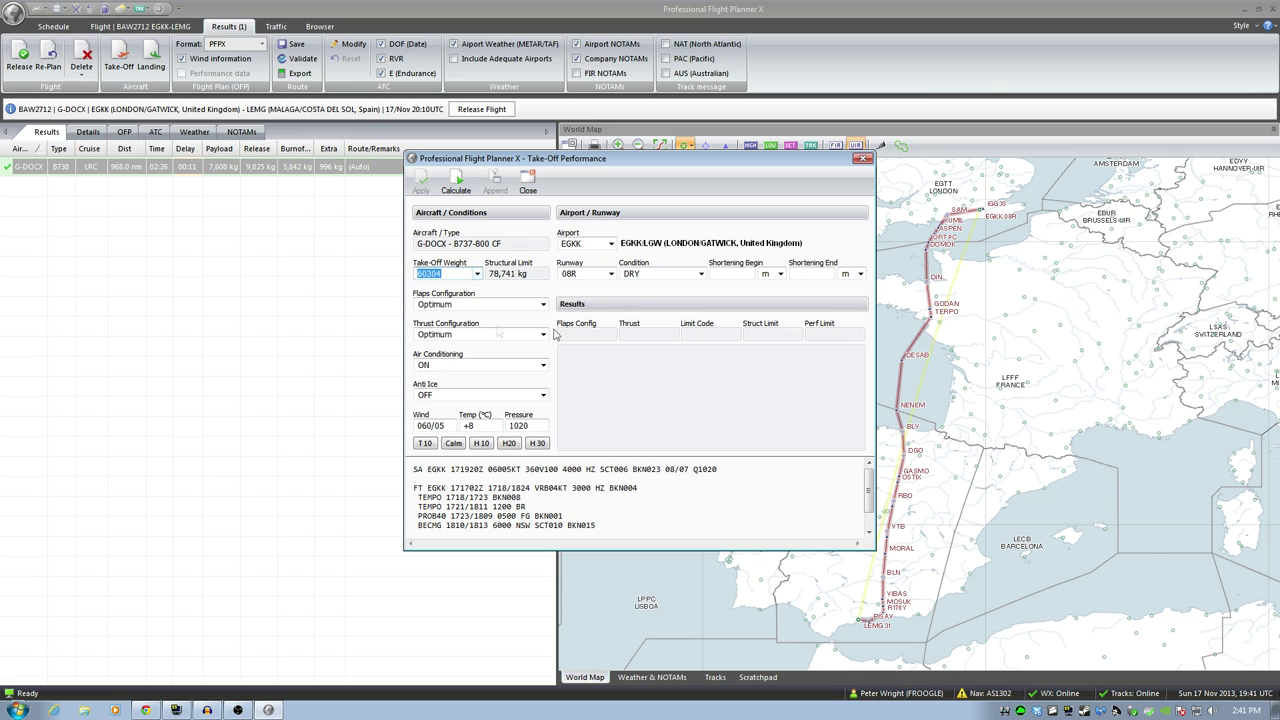
left_click(508, 305)
left_click(476, 345)
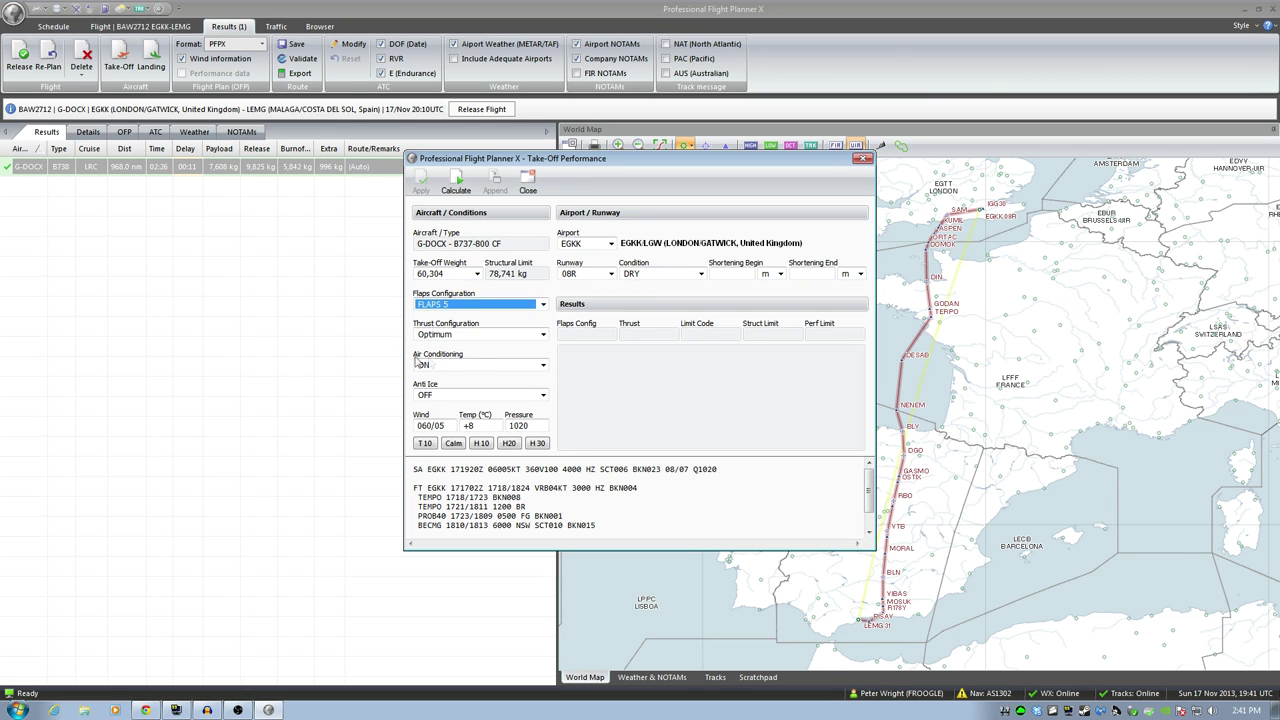
left_click(498, 337)
left_click(498, 346)
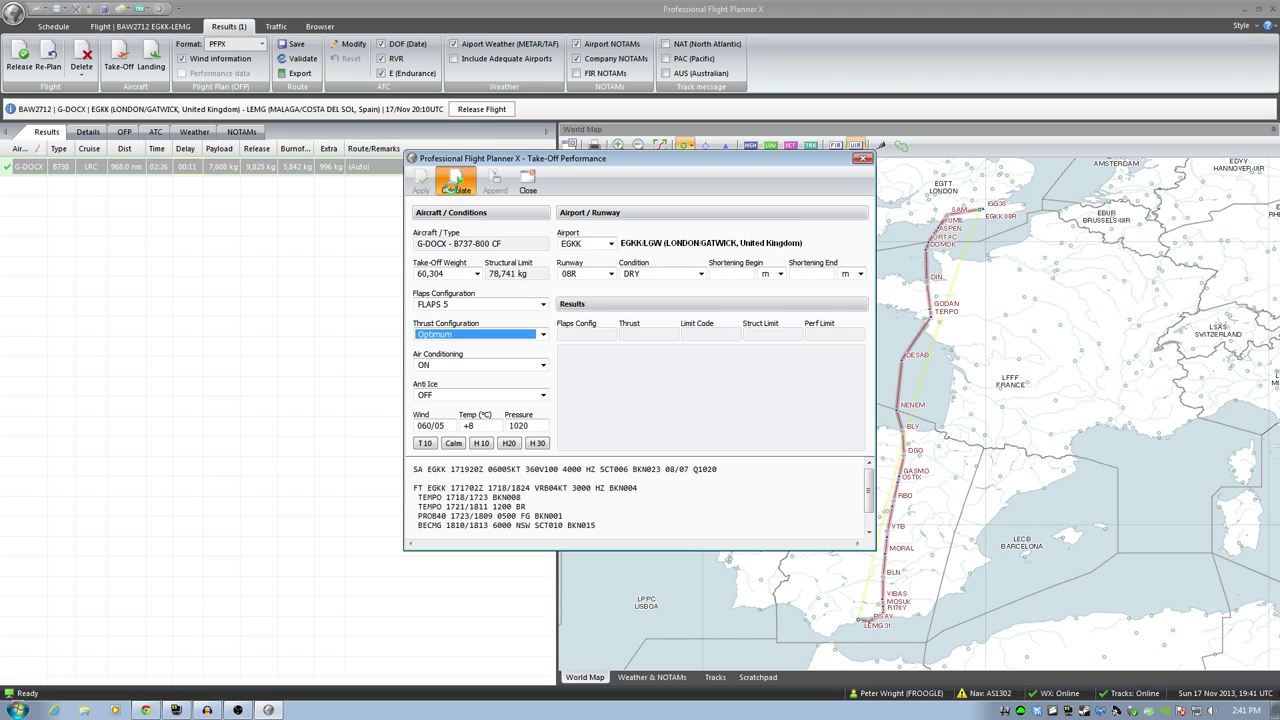
left_click(451, 188)
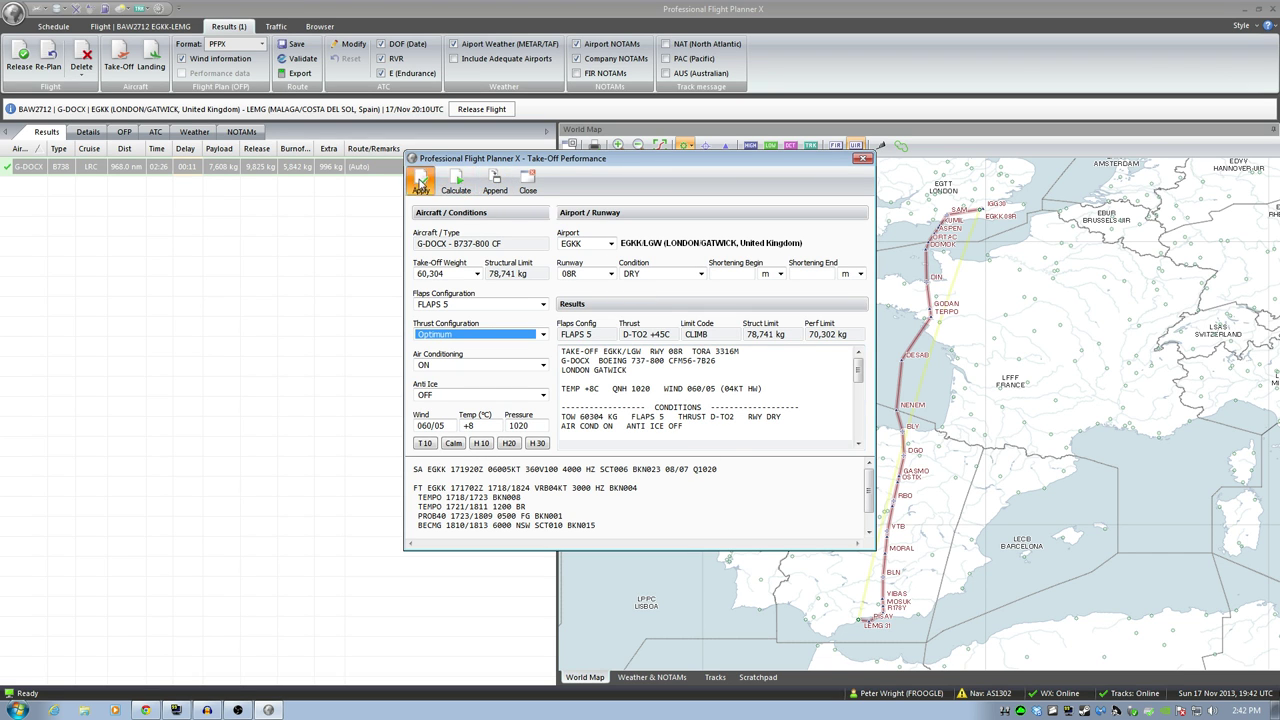
left_click(421, 181)
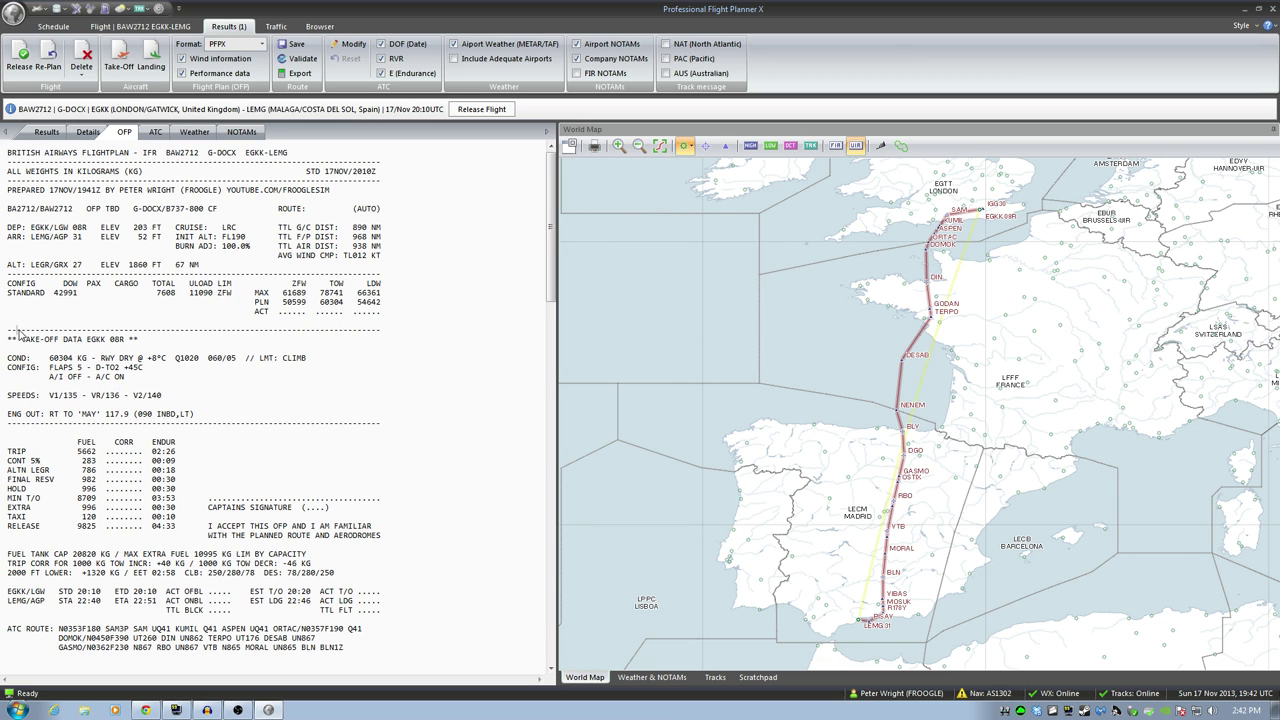
Highlight the take-off data lines and the 45C assumed temperature in the plan.
left_click_drag(16, 329, 245, 414)
left_click(250, 408)
left_click_drag(147, 369, 128, 369)
Add LEMG runway 31 landing data with FLAPS 30 (VREF 135, VAPP 143) to the plan.
left_click(158, 62)
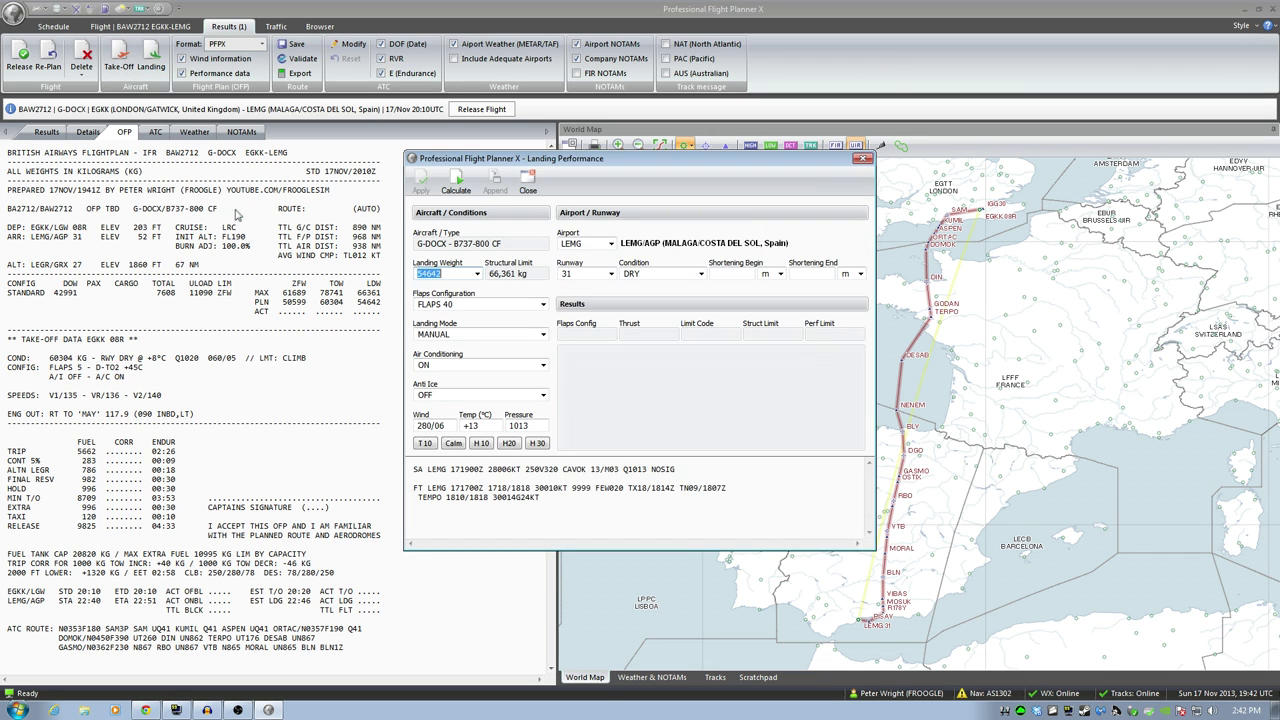
left_click(519, 306)
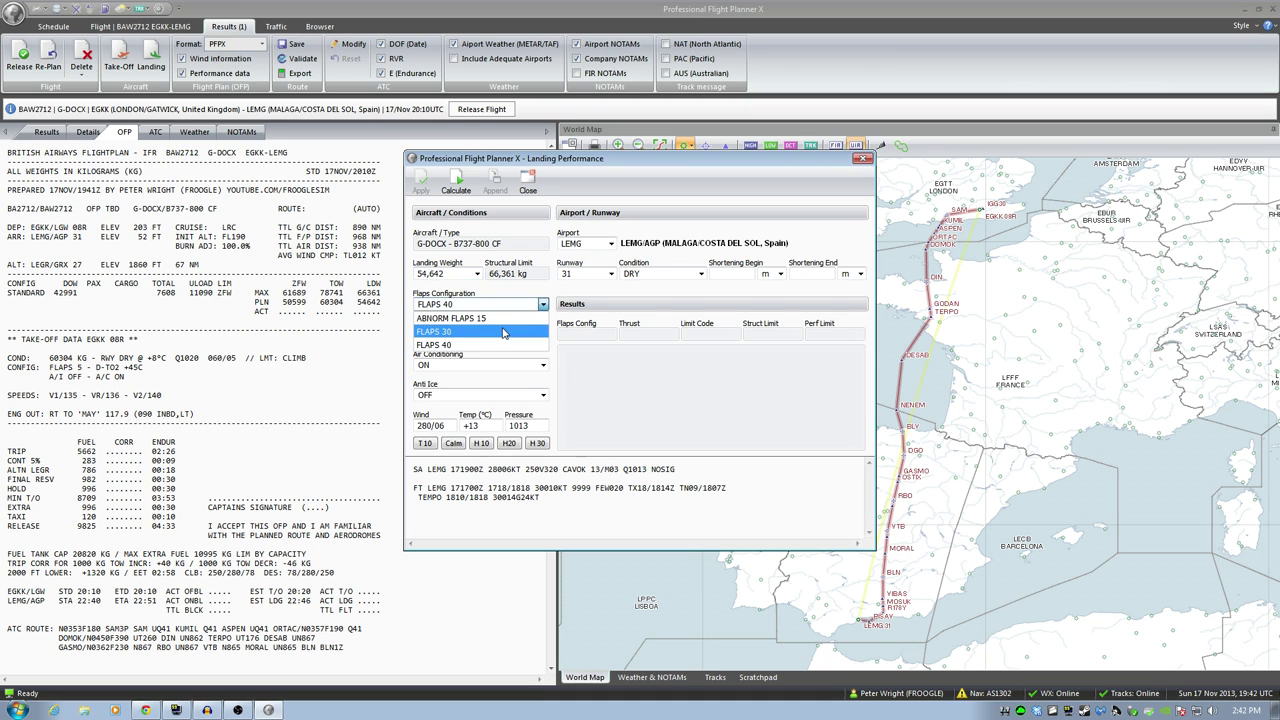
left_click(506, 330)
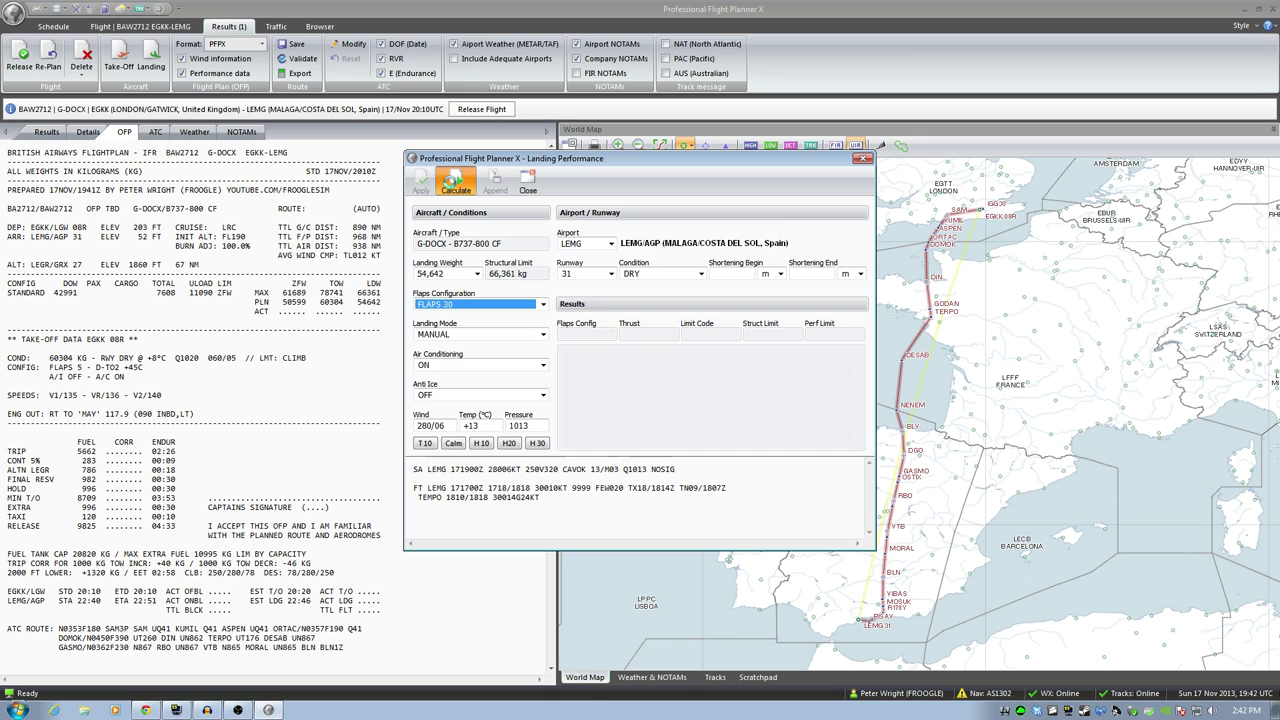
left_click(456, 181)
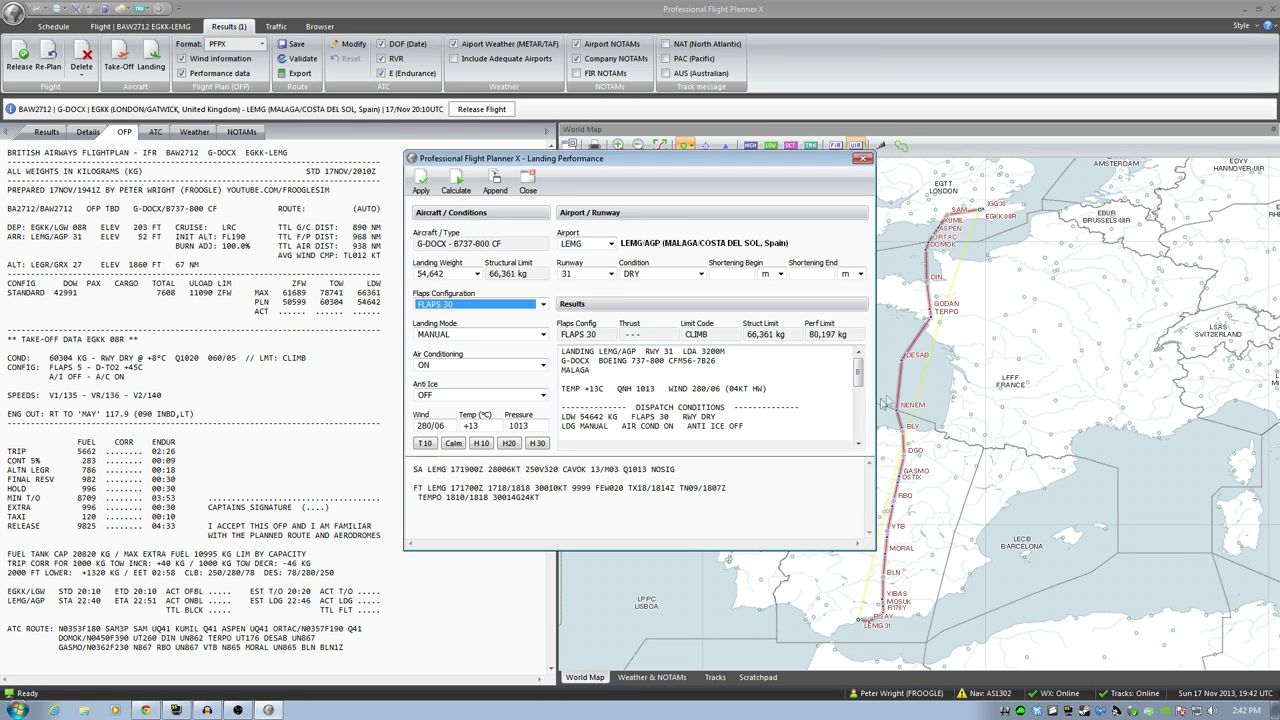
left_click_drag(858, 370, 859, 385)
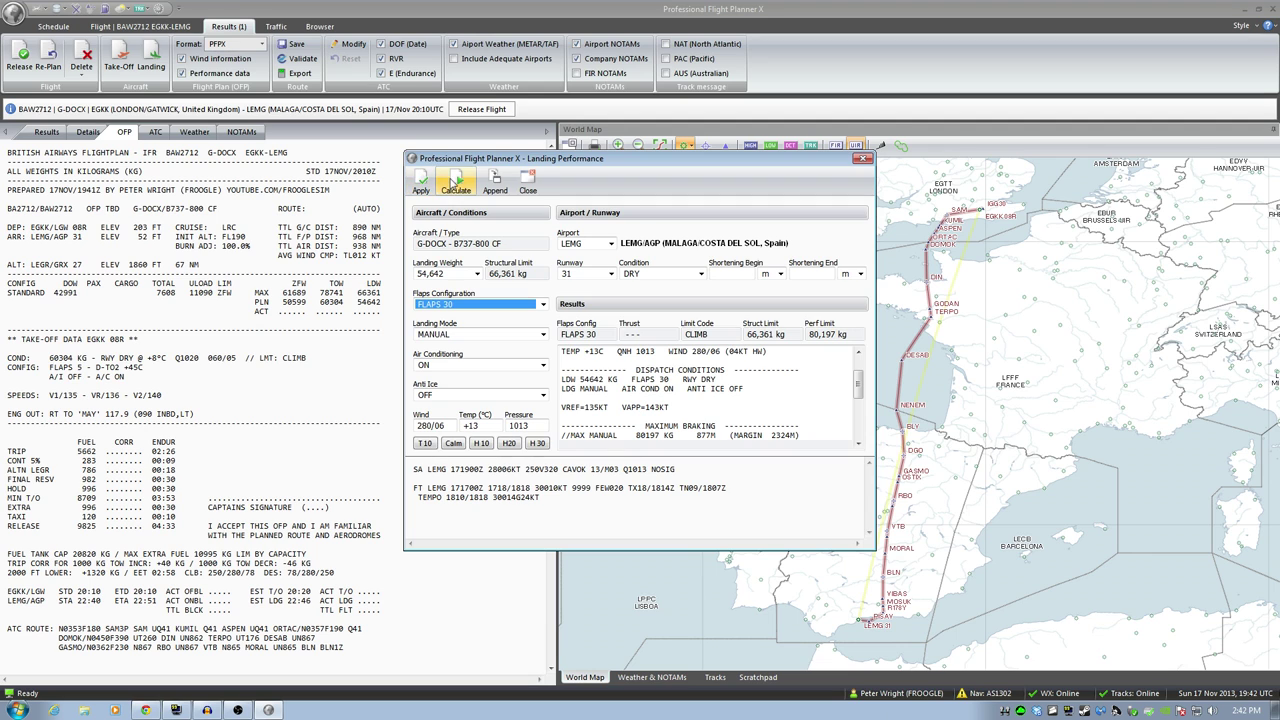
left_click(420, 182)
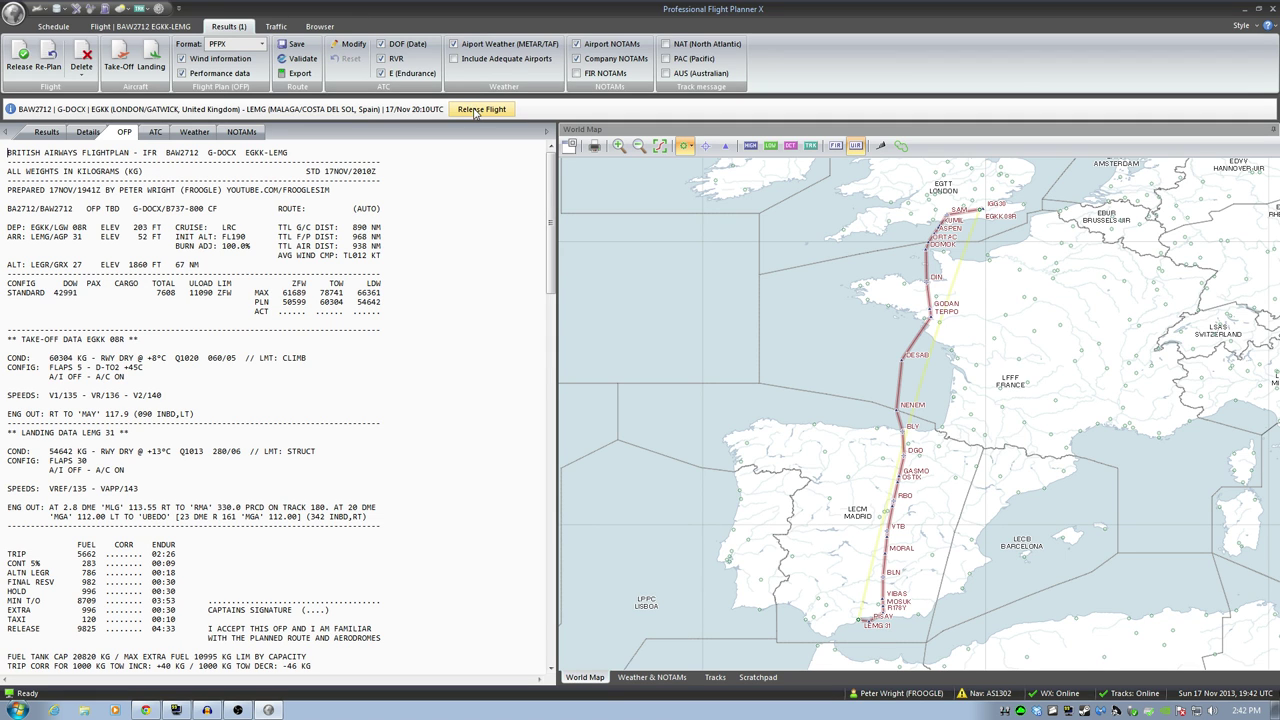
Export route EGKKLEMG01 to the ticked add-ons, including PMDG and XPlane, then close the export window.
left_click(300, 74)
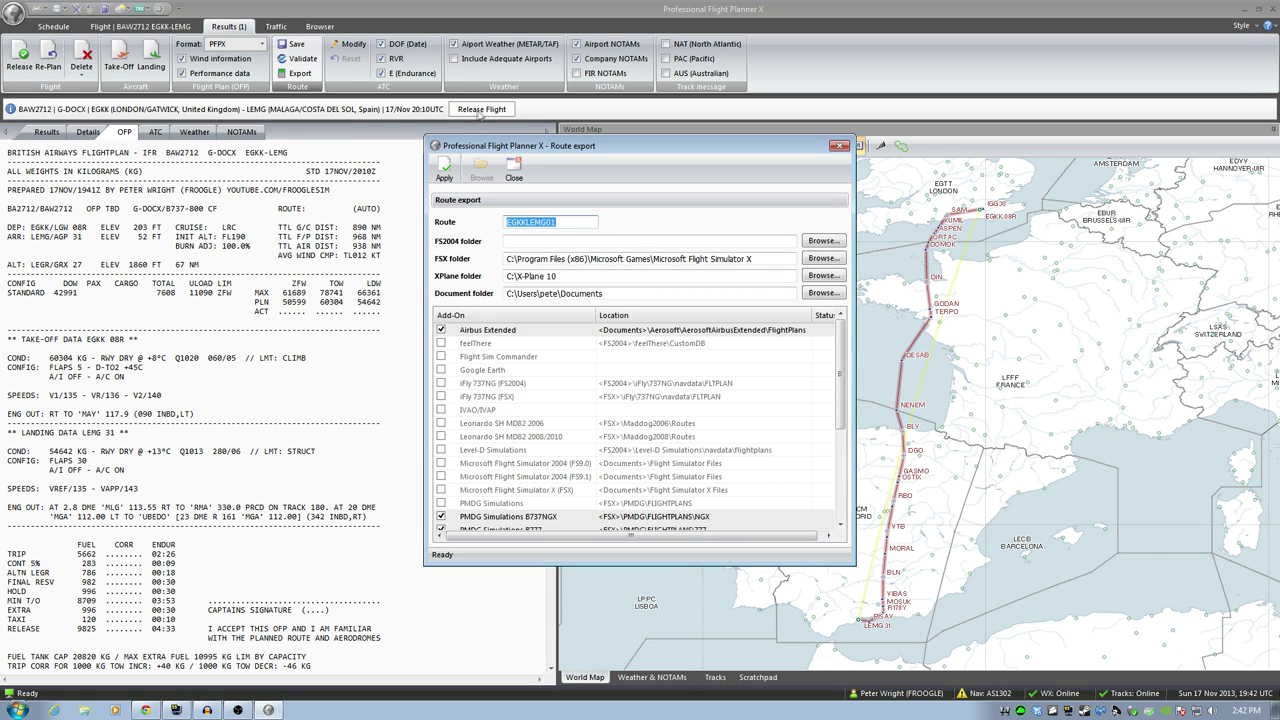
left_click(541, 241)
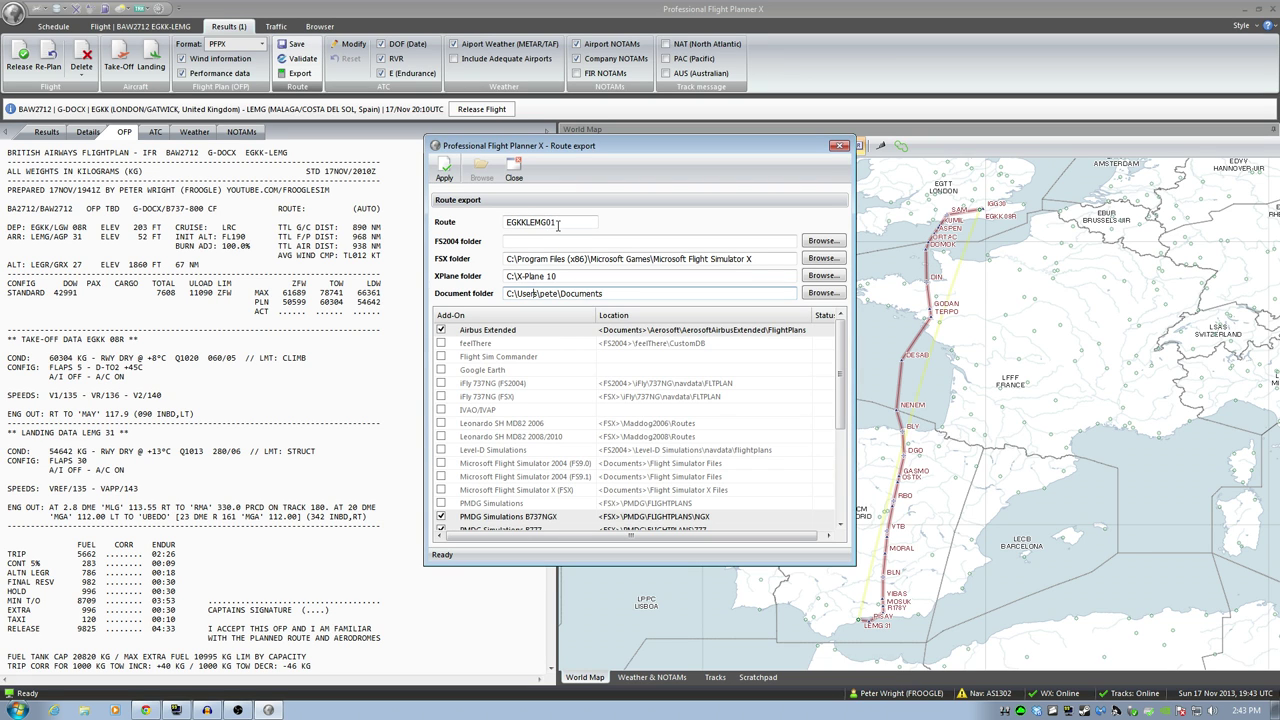
mouse_move(844, 369)
left_mouse_down()
mouse_move(842, 410)
mouse_move(842, 378)
left_mouse_up()
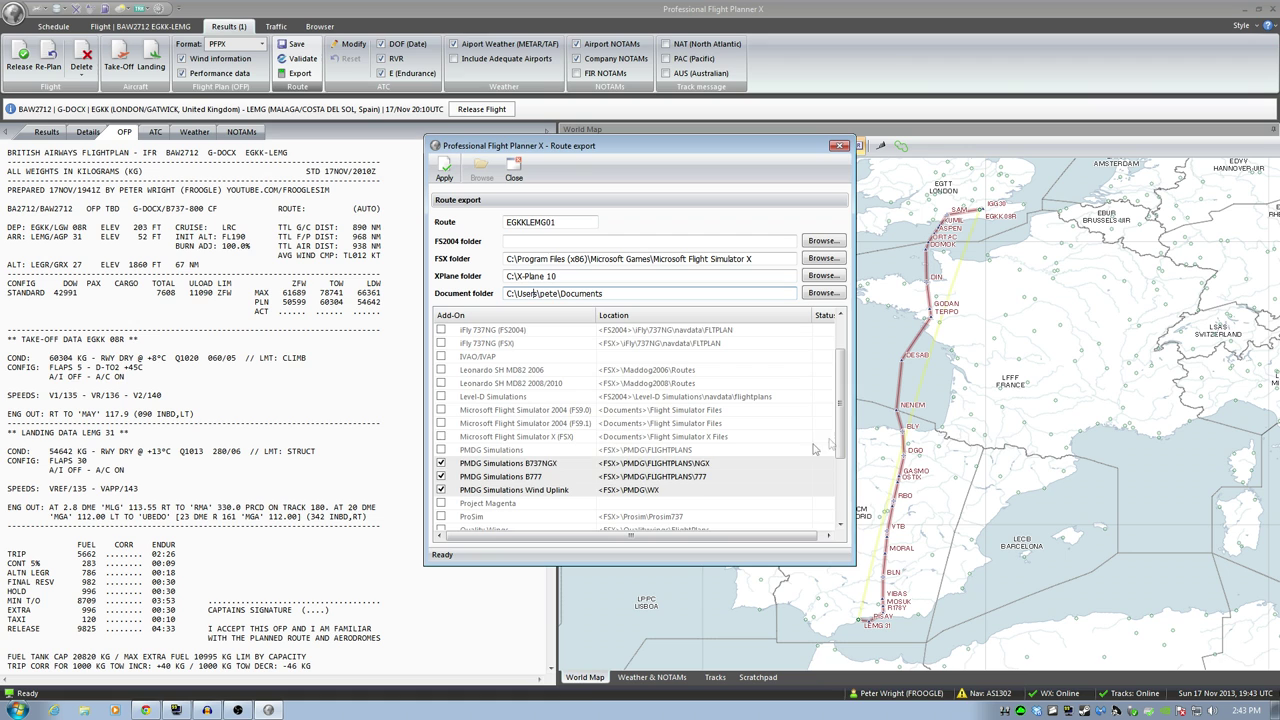
left_click_drag(840, 404, 840, 464)
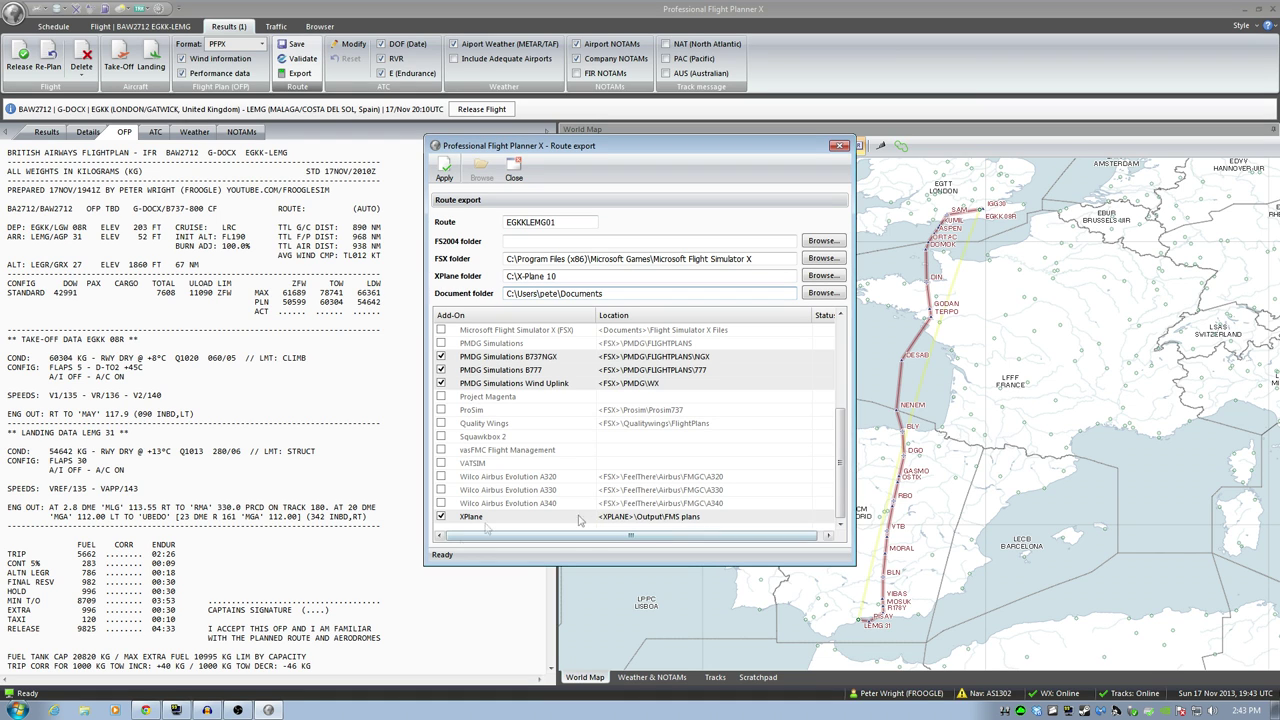
left_click(444, 172)
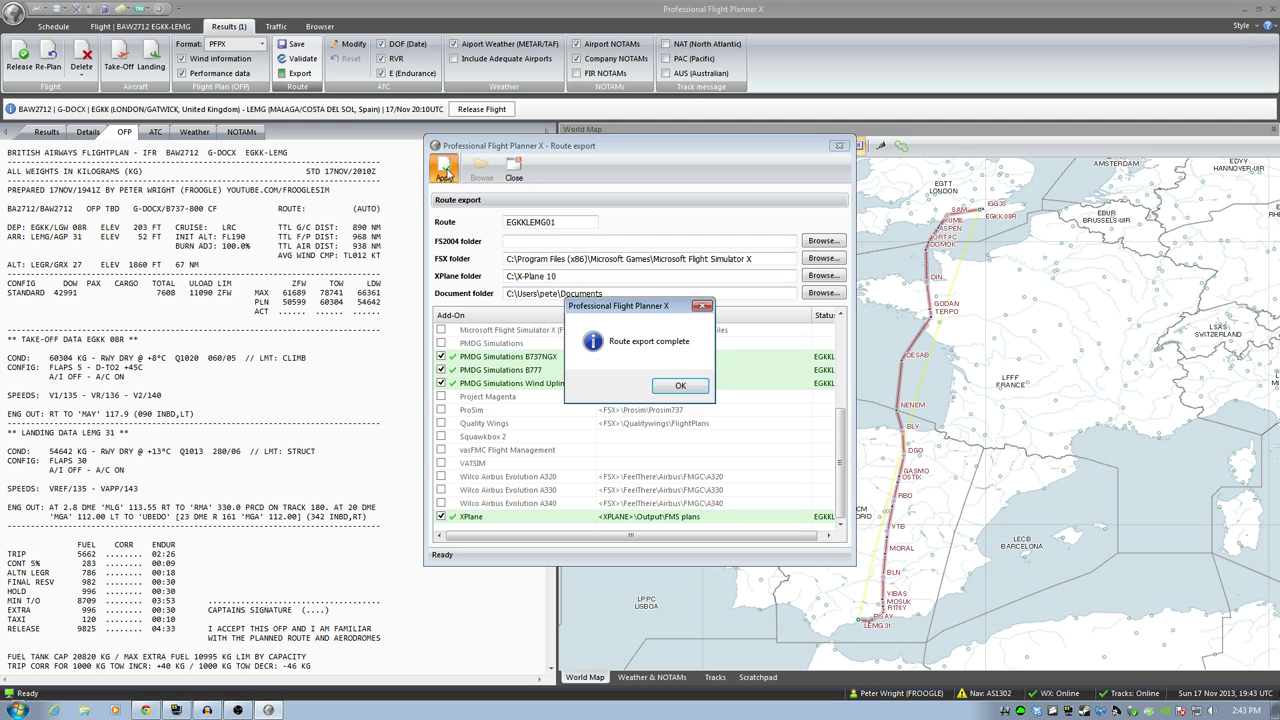
left_click(697, 387)
scroll(812, 448, "up", 3)
scroll(825, 458, "down", 3)
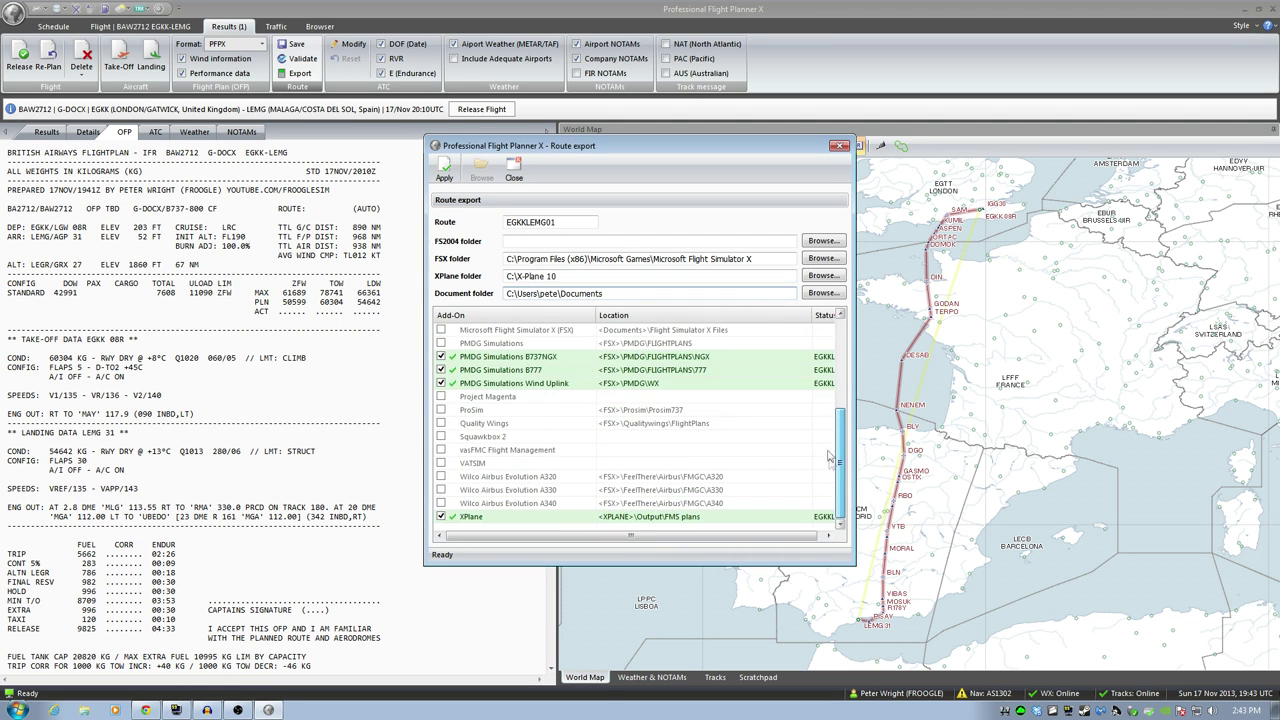
left_click(513, 172)
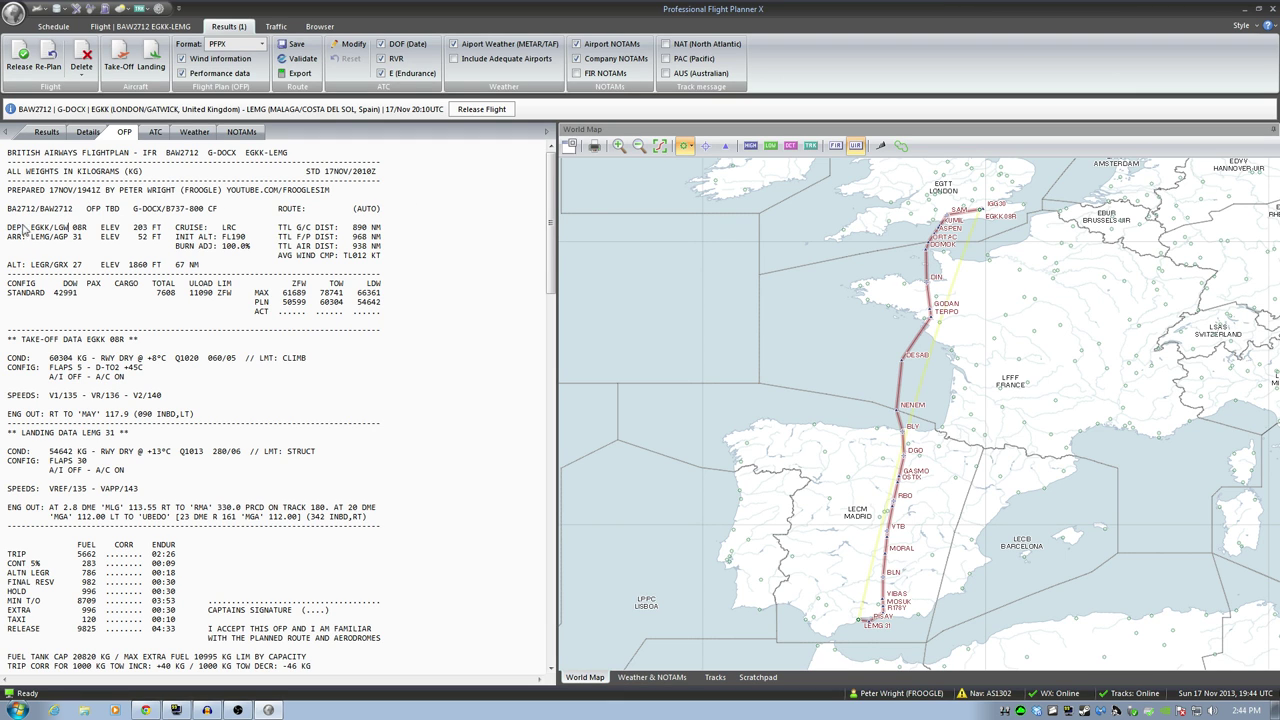
left_click_drag(31, 229, 83, 229)
left_click_drag(84, 238, 35, 238)
left_click(73, 238)
left_click_drag(551, 207, 498, 419)
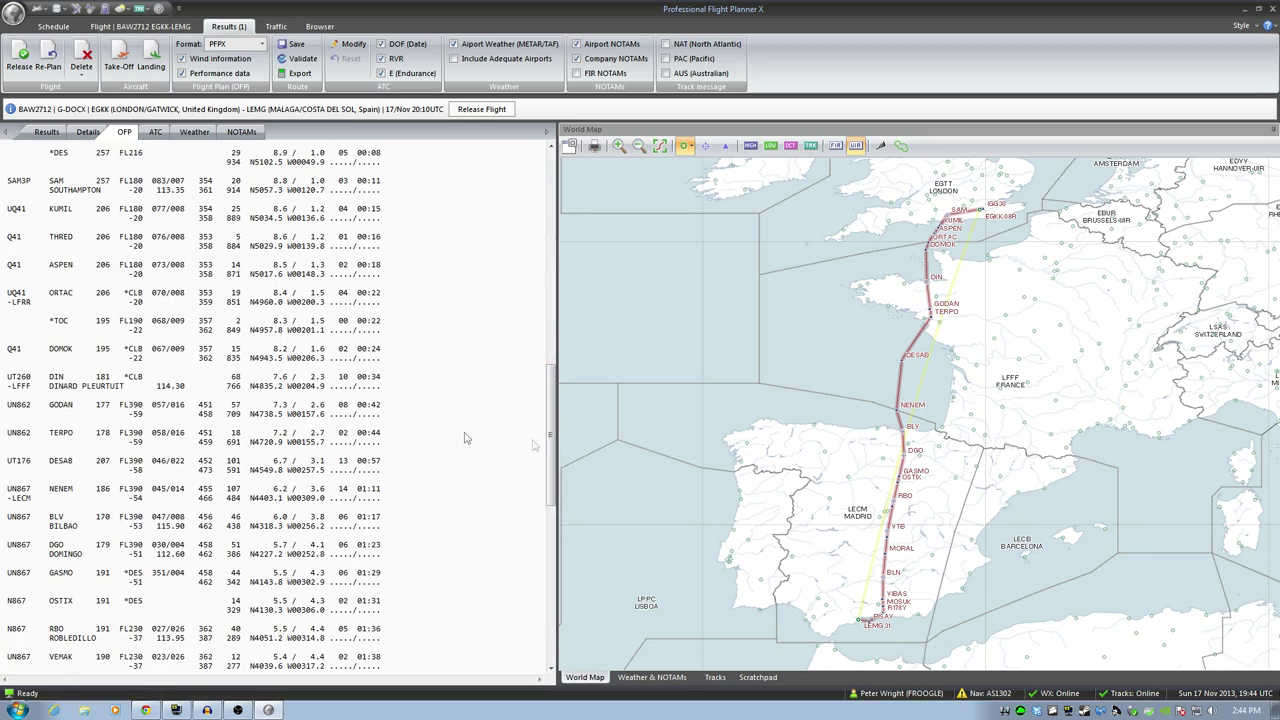
left_click_drag(551, 447, 527, 215)
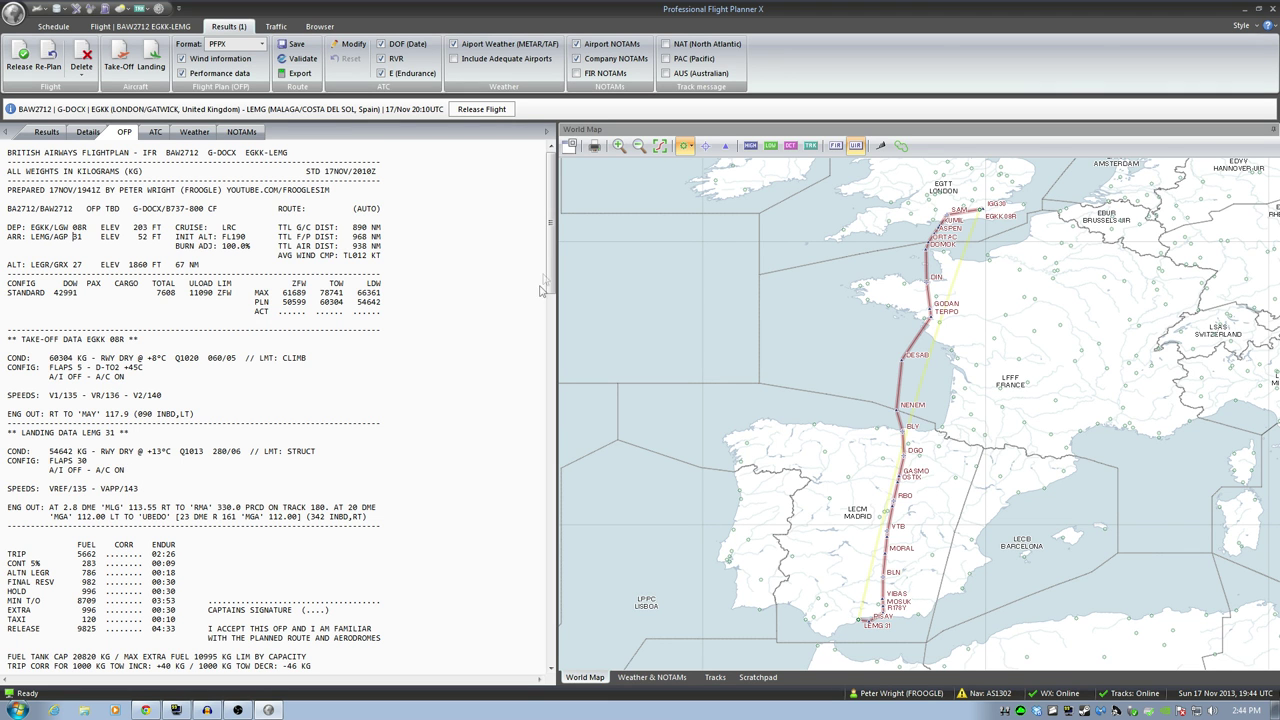
left_click_drag(548, 290, 547, 348)
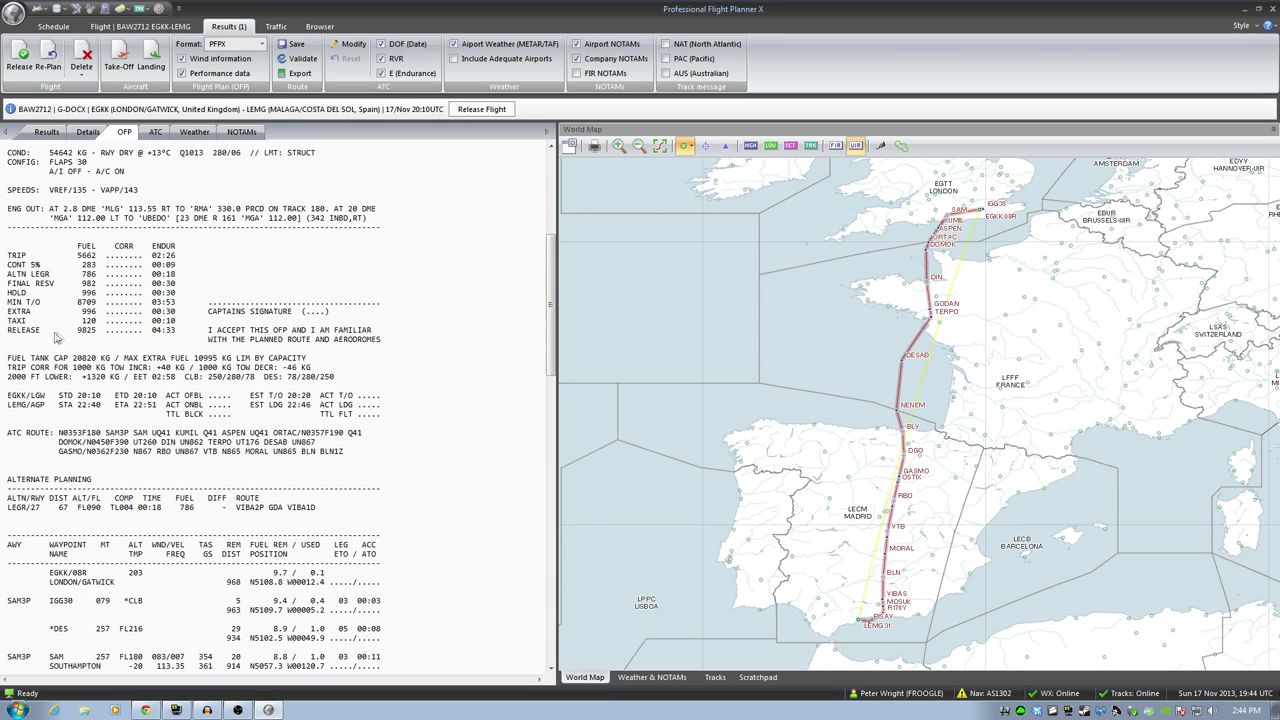
left_click_drag(57, 337, 112, 341)
left_click(110, 334)
scroll(549, 268, "up", 3)
scroll(549, 268, "up", 3)
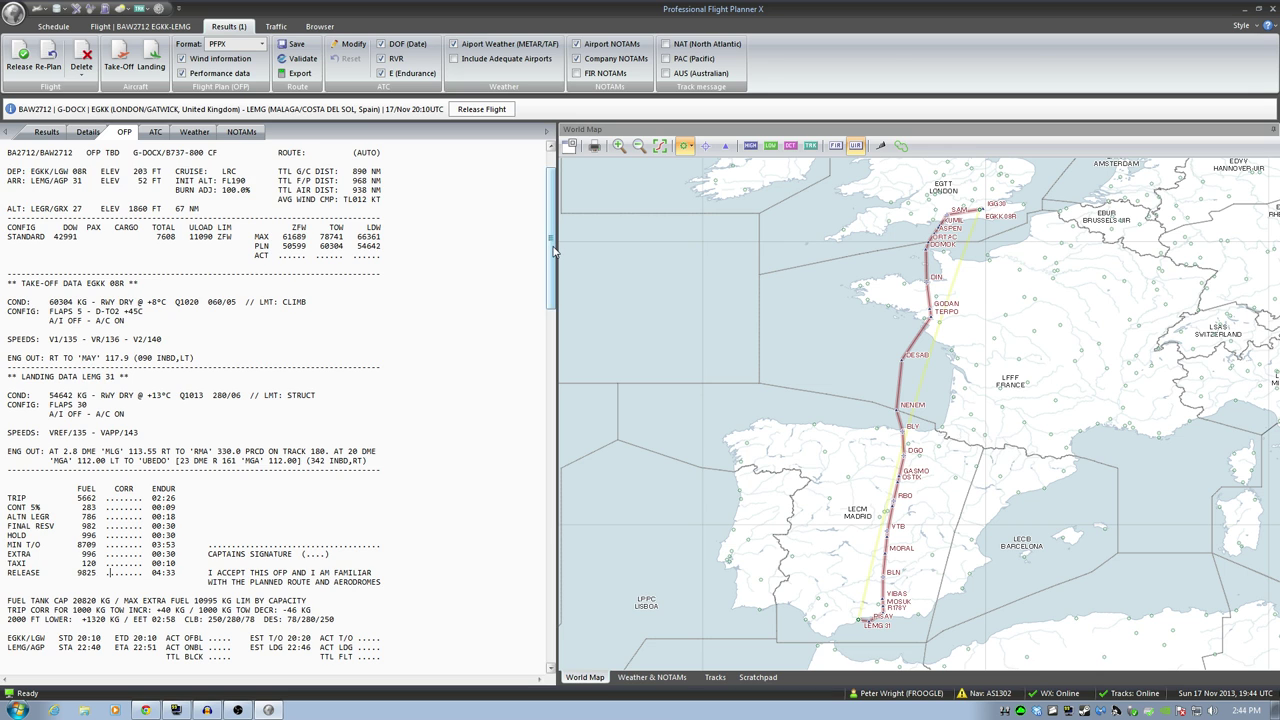
Scroll through the flight log, picking out the SOUTHAMPTON frequency 113.35.
left_click_drag(553, 252, 551, 200)
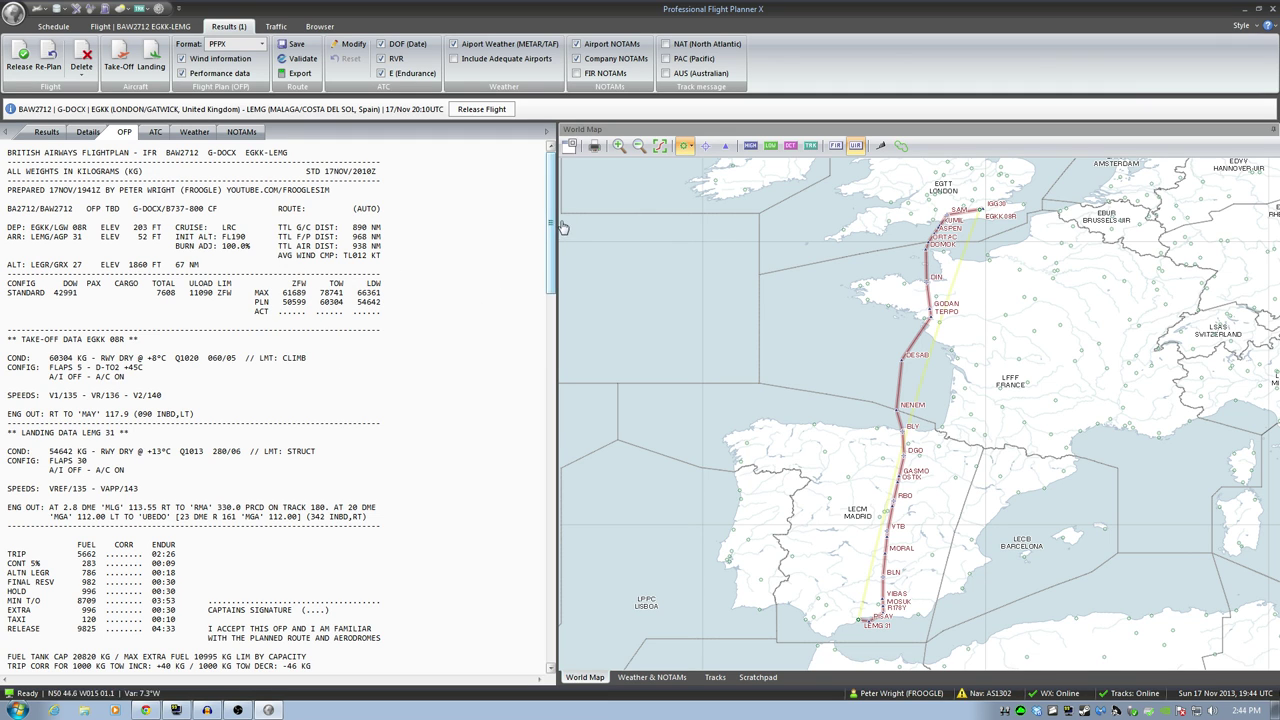
left_click_drag(551, 217, 526, 354)
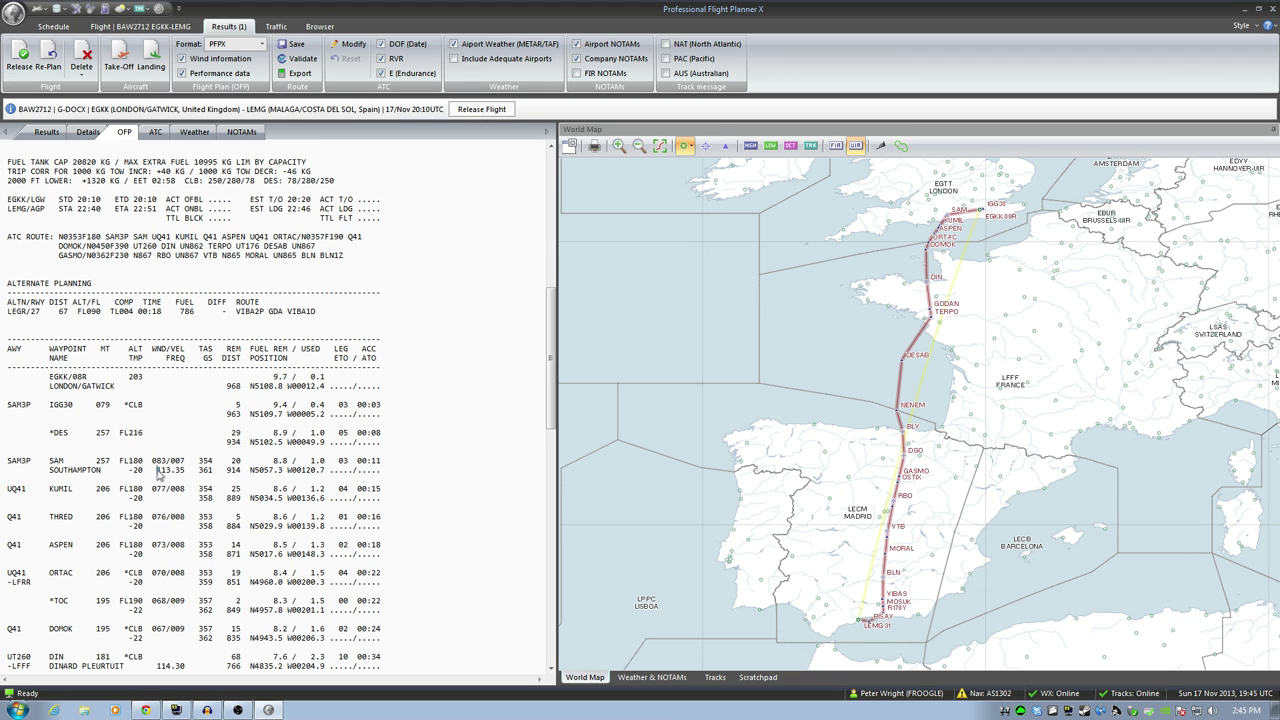
left_click_drag(157, 470, 184, 478)
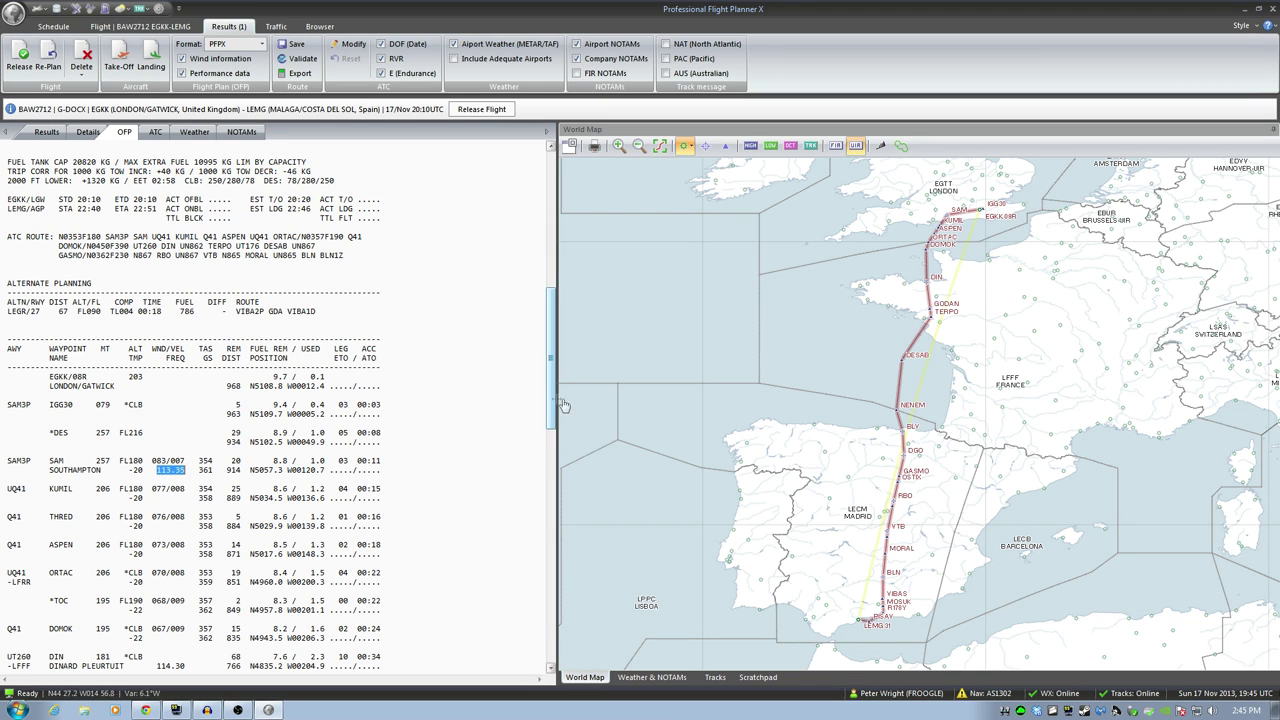
scroll(549, 412, "down", 2)
scroll(549, 412, "down", 1)
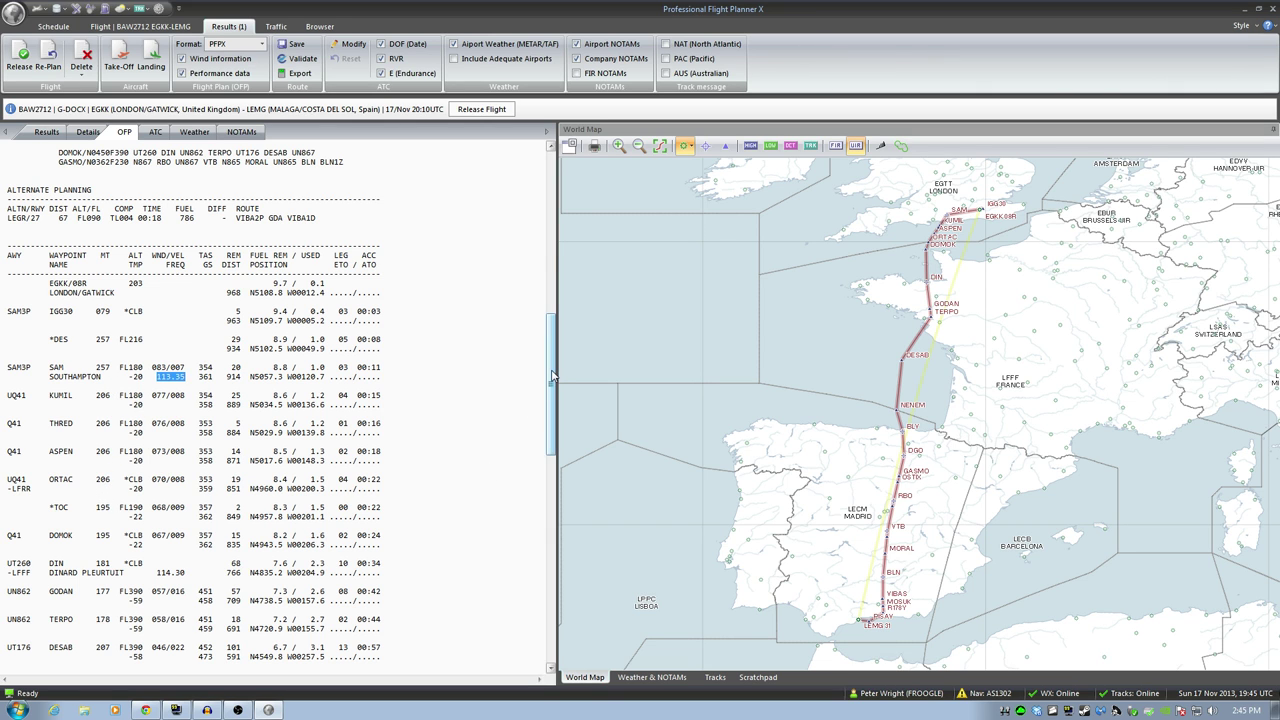
left_click_drag(551, 376, 529, 509)
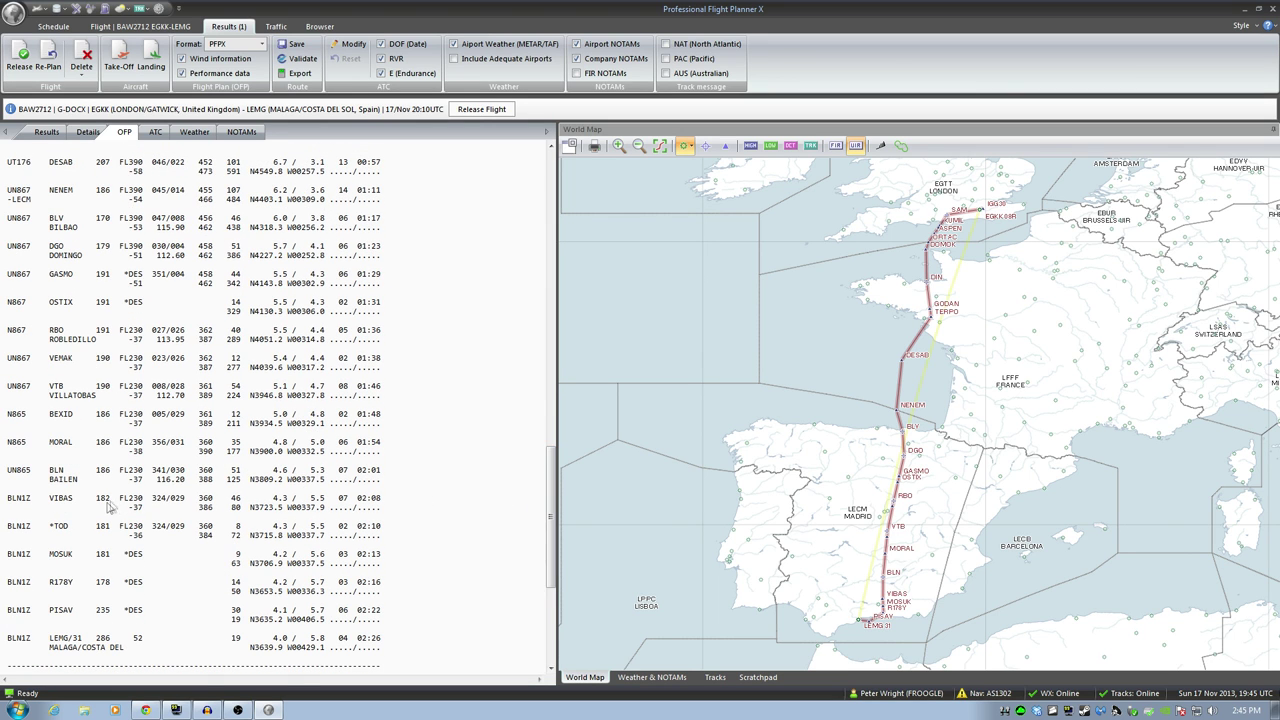
Pick out the BLN 116.20, VTB 112.70 and RBO 113.95 frequencies, then show the weather briefing.
double_click(168, 480)
double_click(180, 396)
left_click_drag(152, 339, 186, 339)
left_click(194, 131)
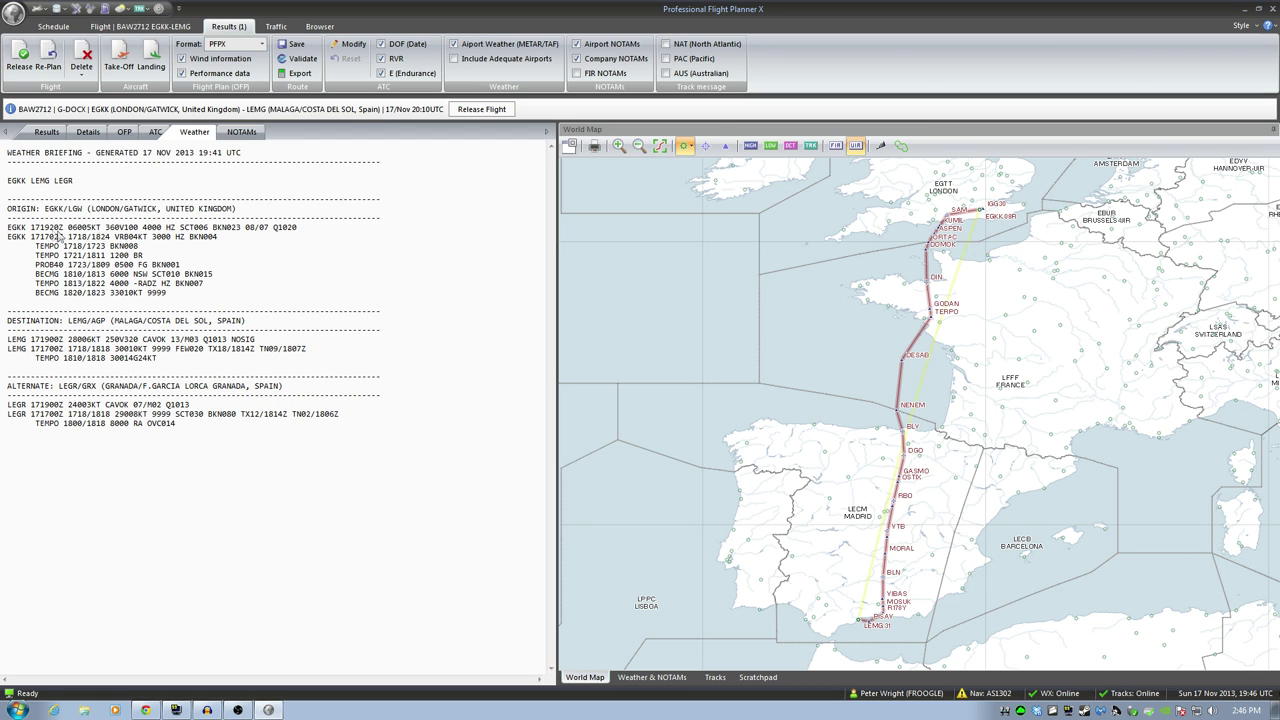
Highlight the EGKK BKN023 cloud layer and Q1020 pressure in the weather briefing.
left_click_drag(35, 240, 93, 234)
left_click(134, 245)
left_click_drag(212, 230, 240, 237)
double_click(285, 229)
Overlay FL400 winds for 20:52 and FIR labels on the map, then release BAW2712.
left_click(880, 146)
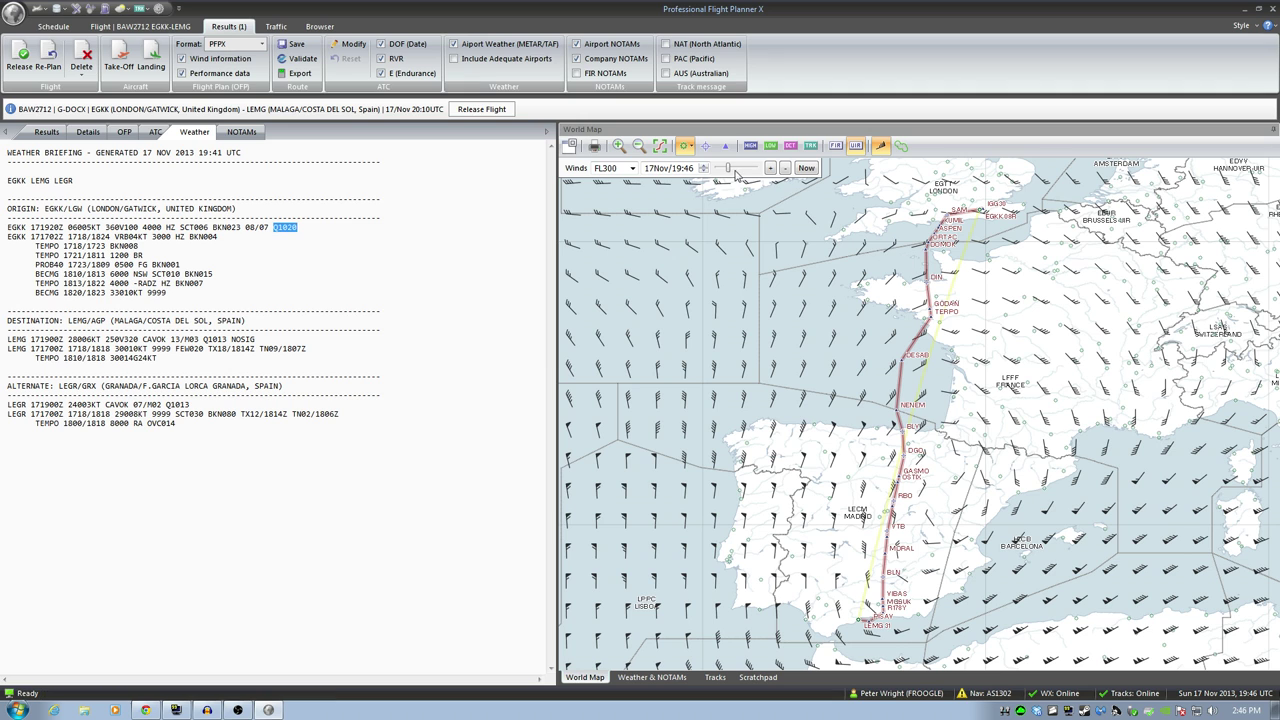
left_click(632, 168)
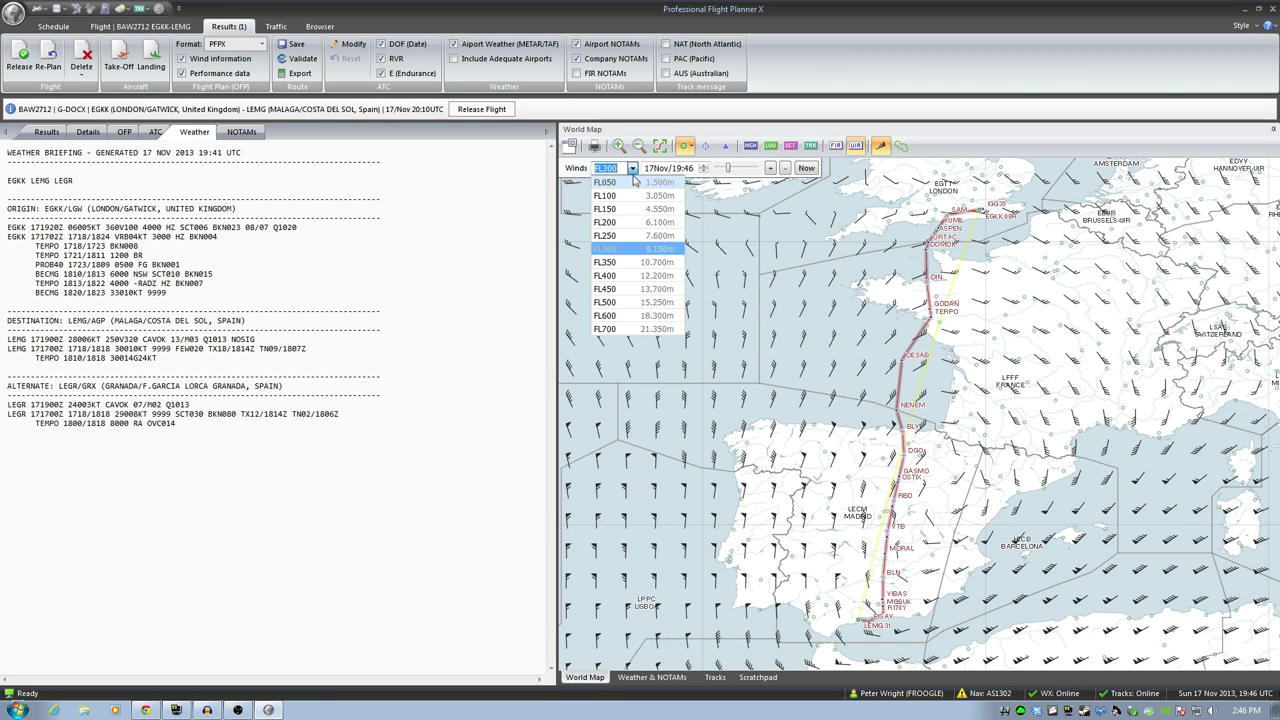
left_click(641, 274)
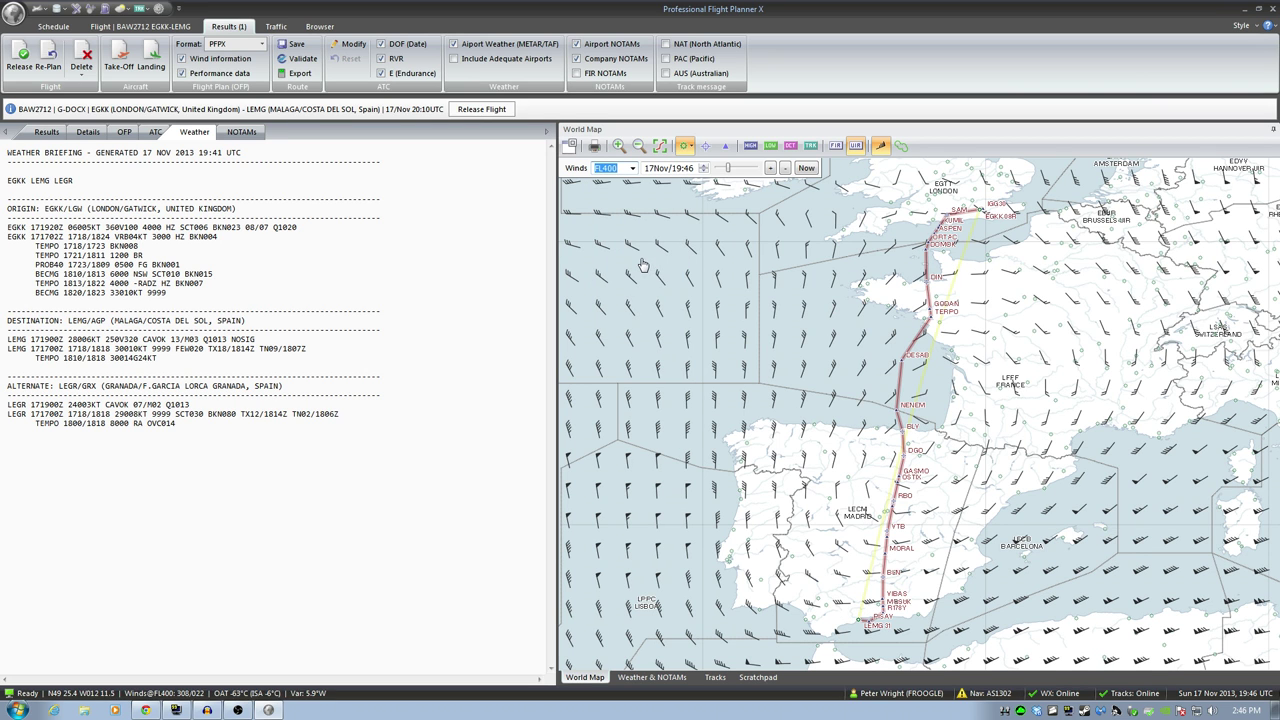
left_click(729, 171)
left_click_drag(729, 172, 732, 172)
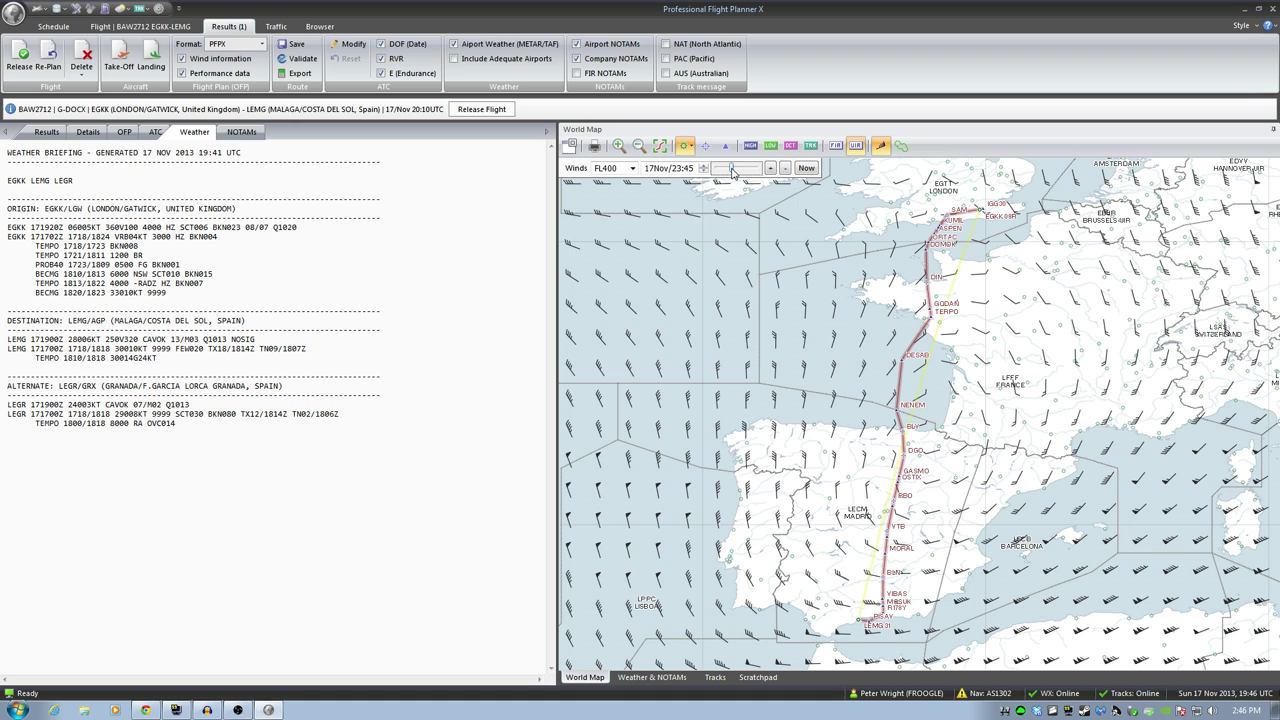
left_click_drag(731, 171, 729, 172)
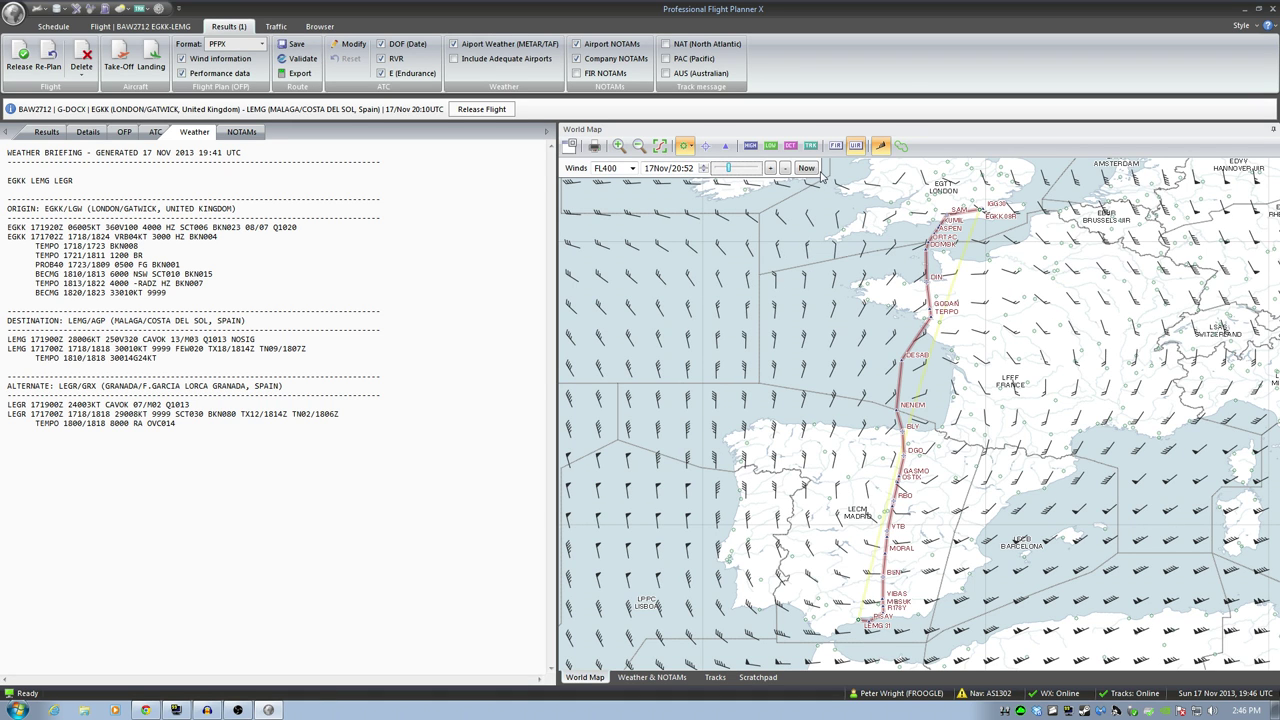
left_click(835, 145)
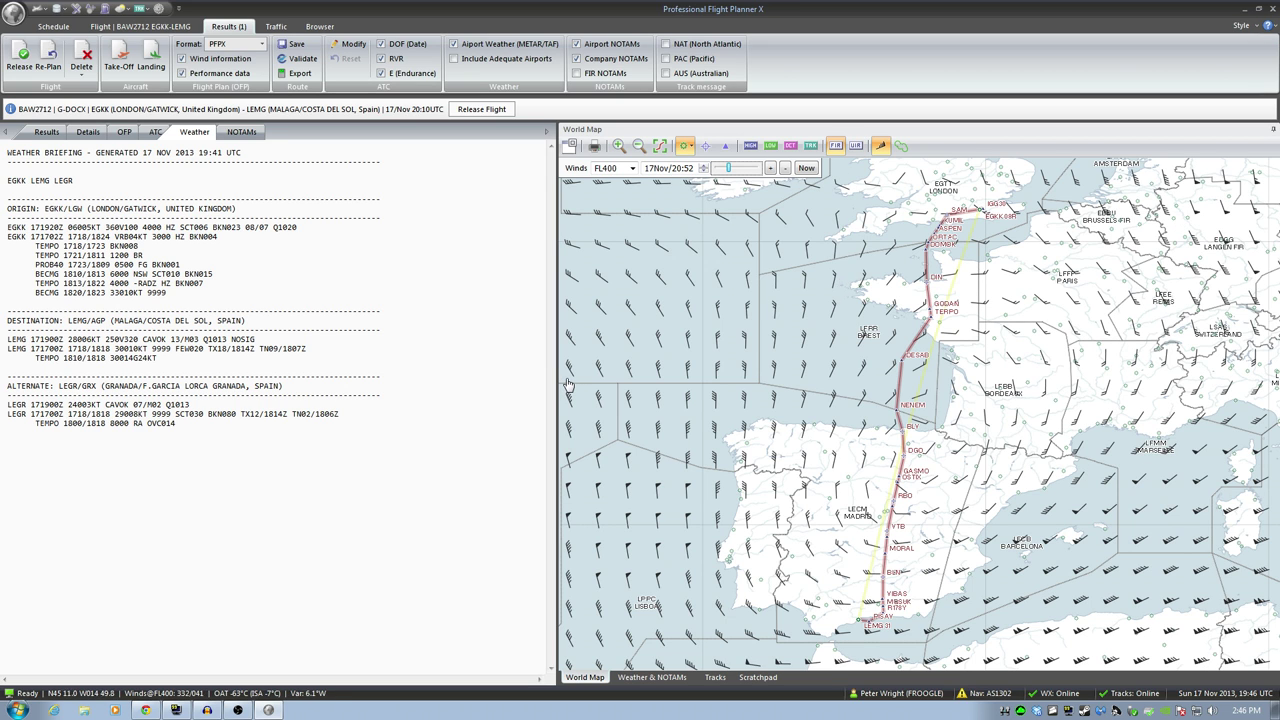
left_click(481, 109)
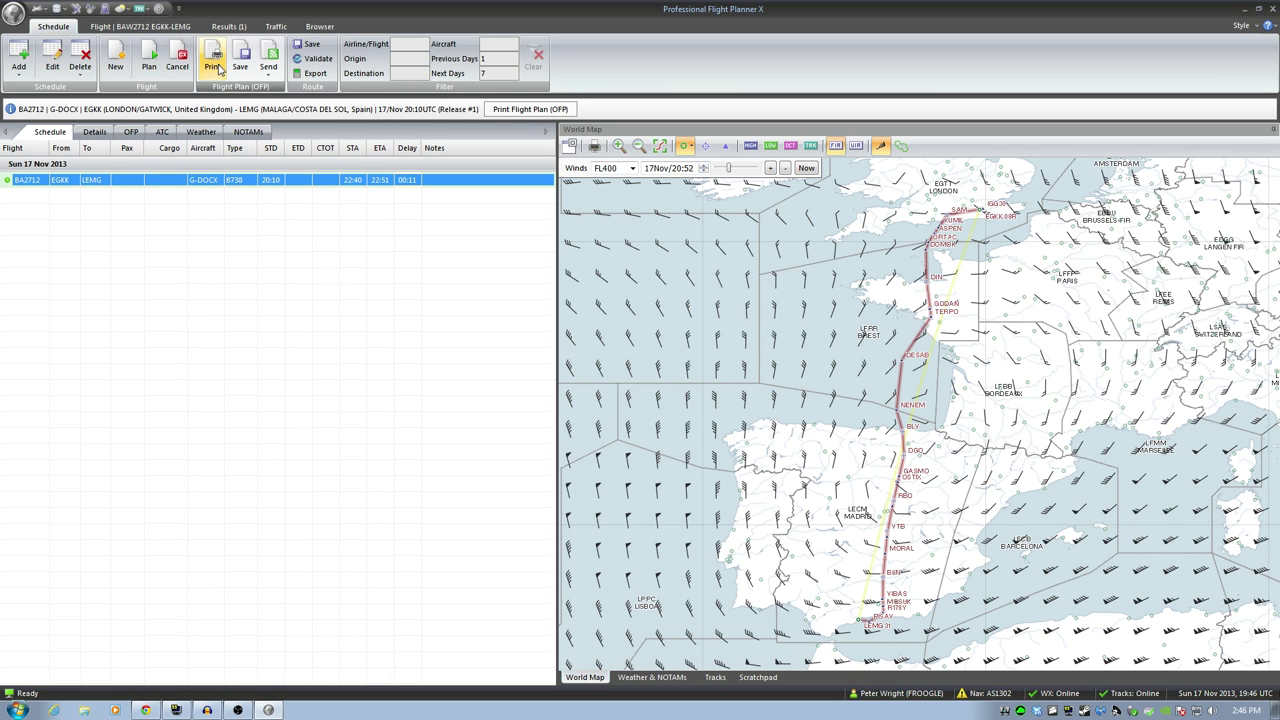
Load live VATSIM traffic and scroll through the 547 listed online flights.
left_click(272, 27)
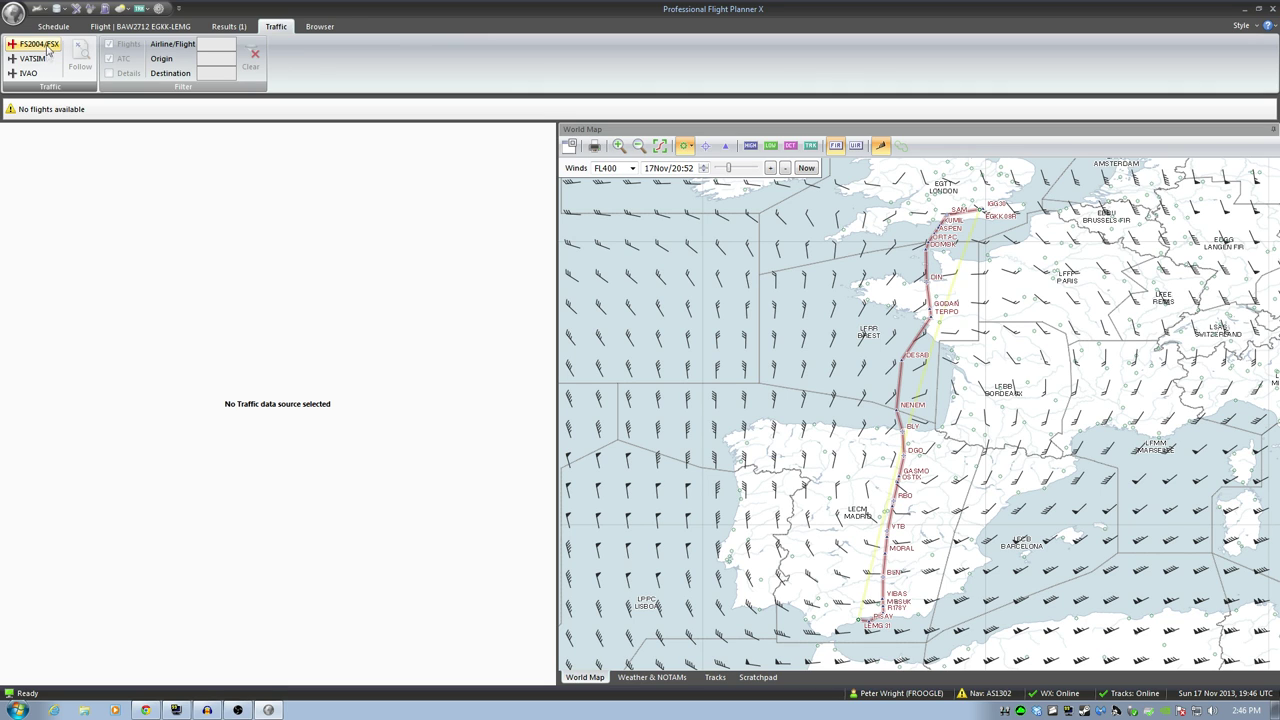
left_click(46, 60)
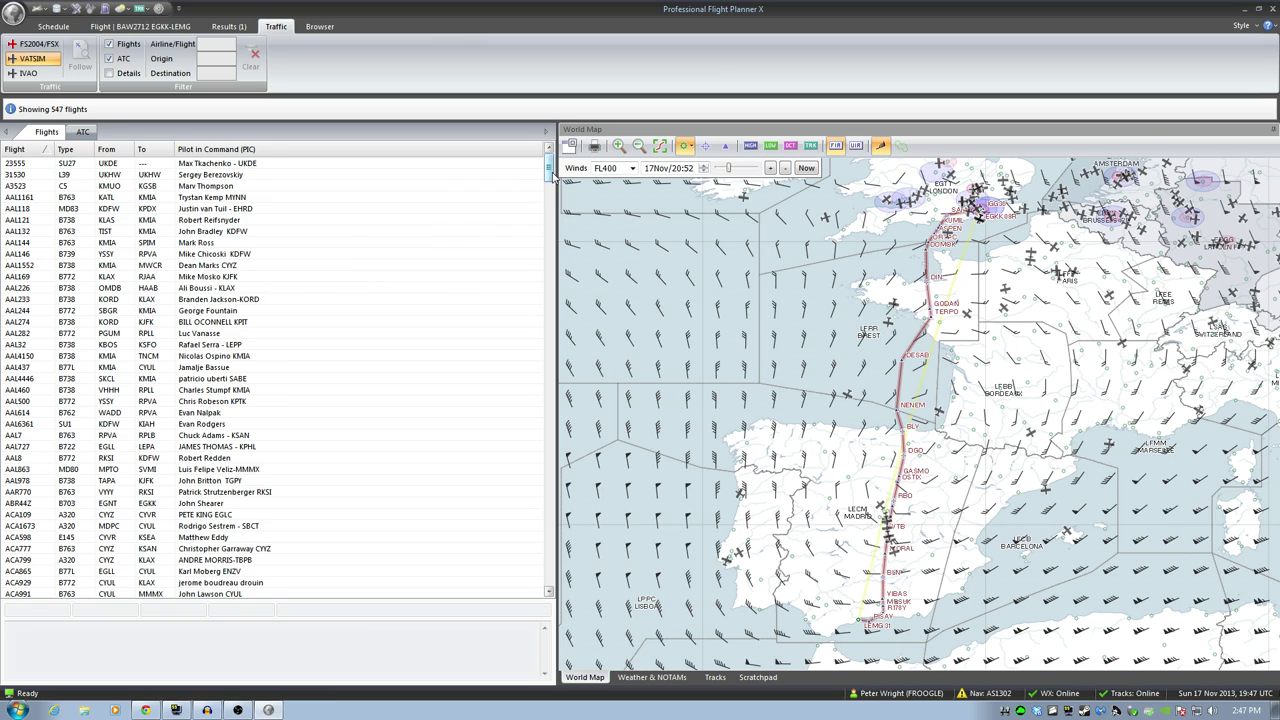
left_click_drag(549, 178, 533, 432)
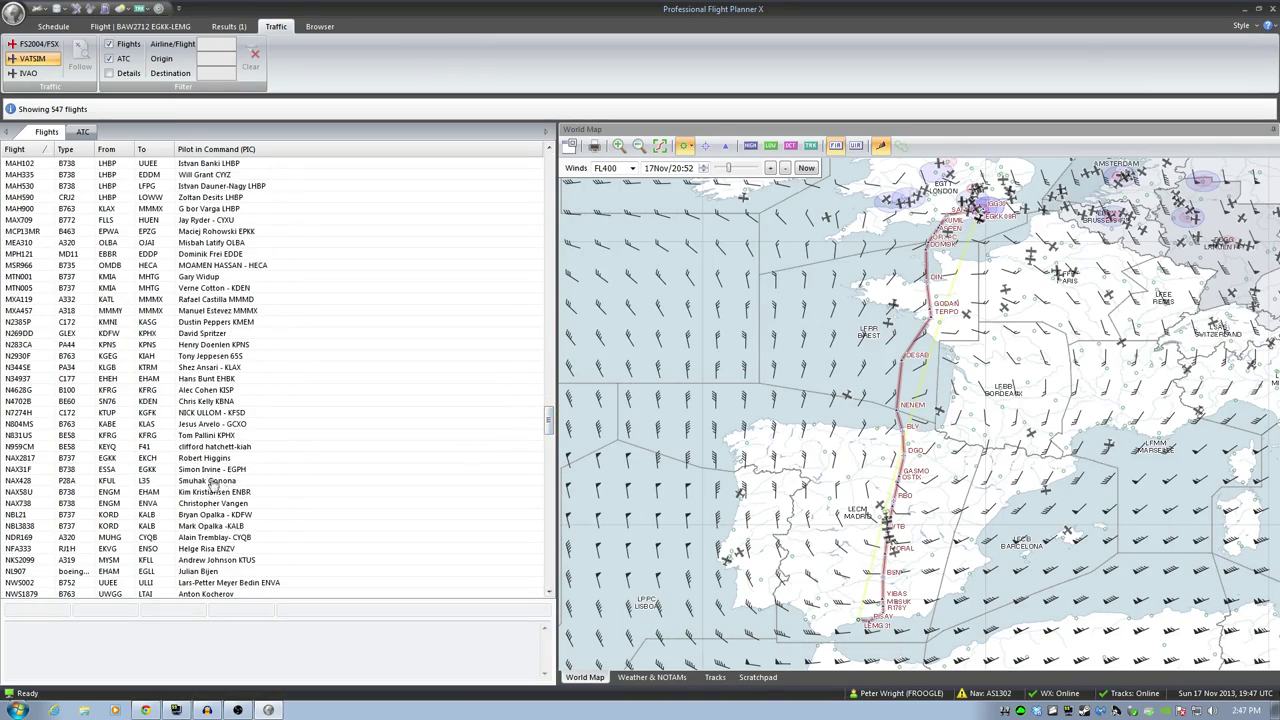
Follow the C177, NAX2817 and MTN005 flights on the map, then return to the BAW2712 flight page.
left_click(200, 384)
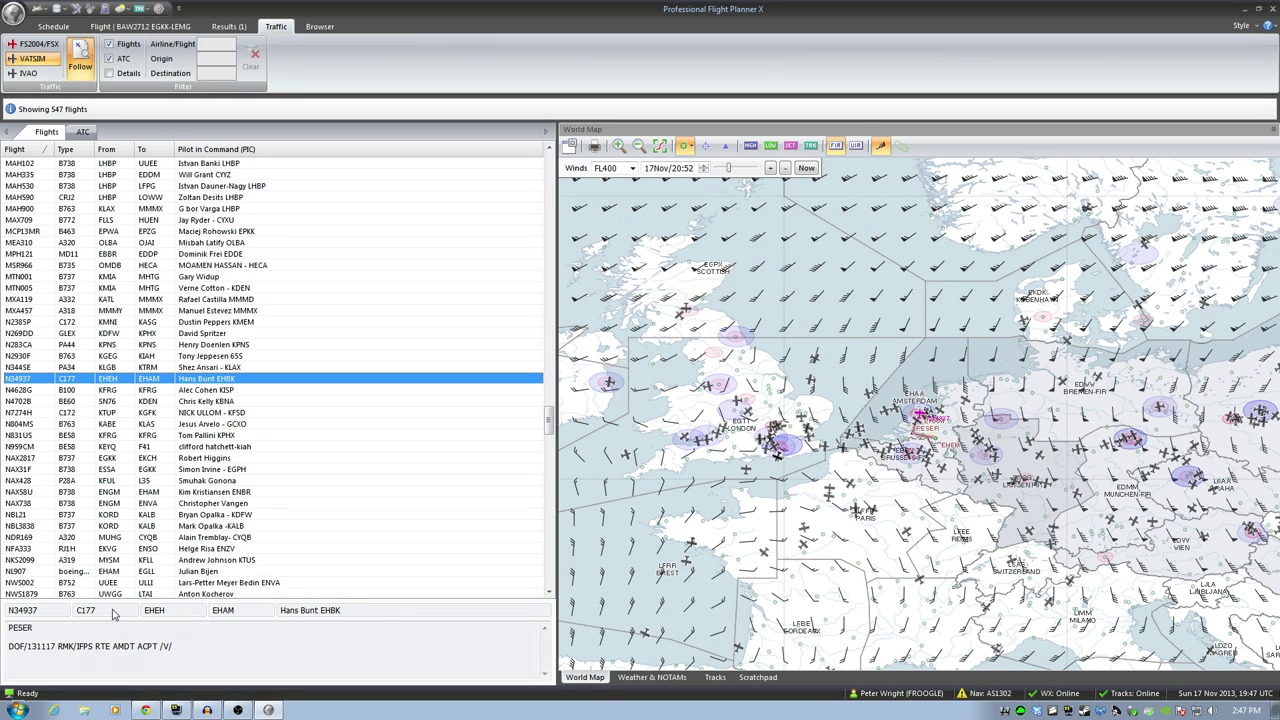
left_click(255, 460)
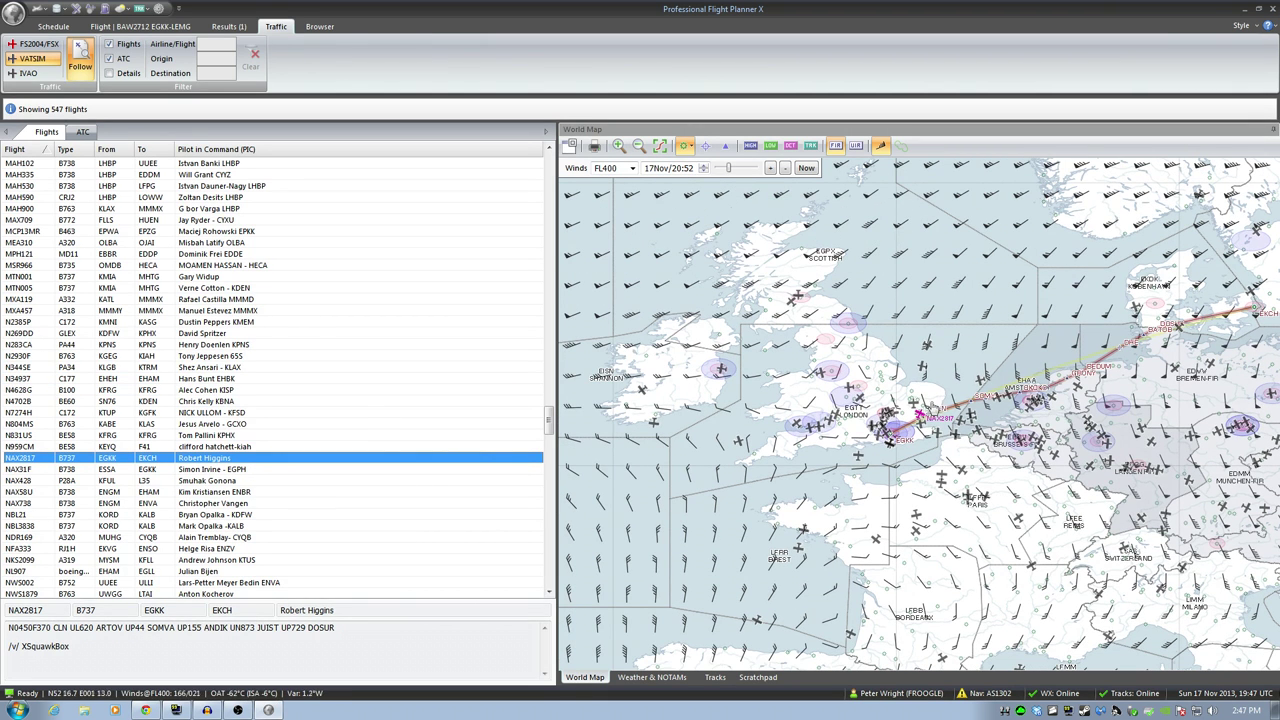
left_click(206, 290)
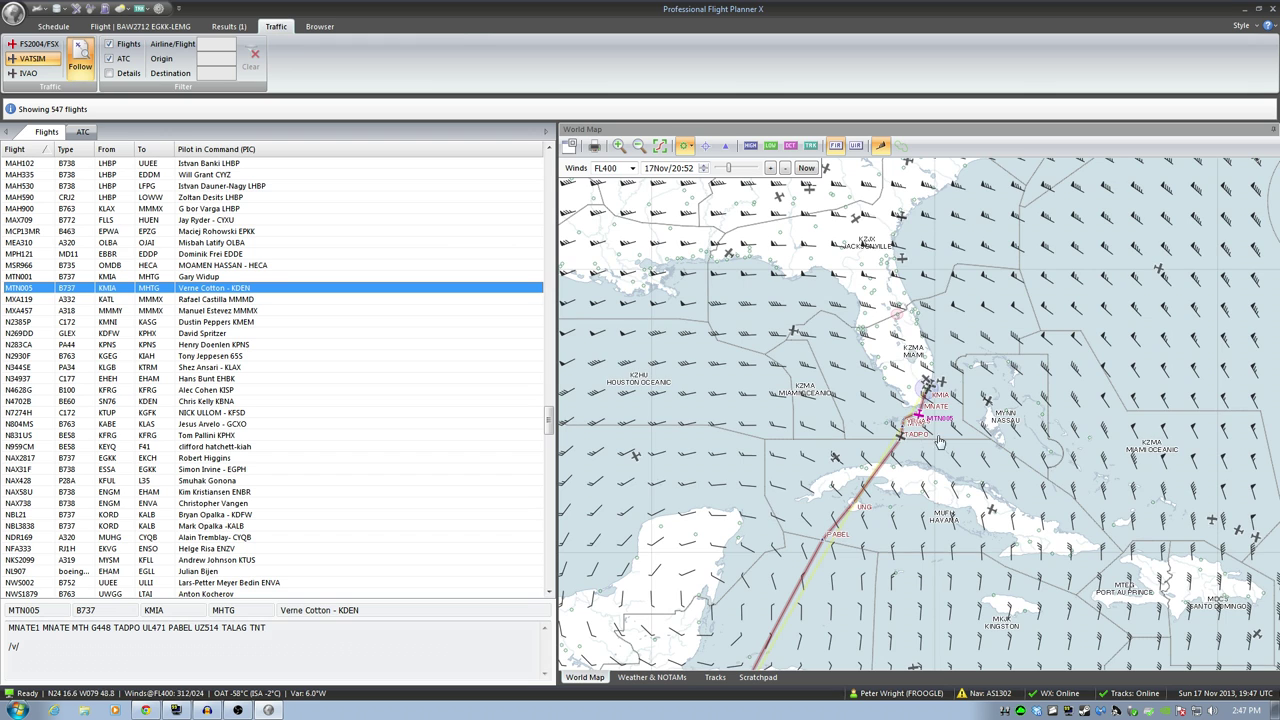
scroll(939, 442, "down", 2)
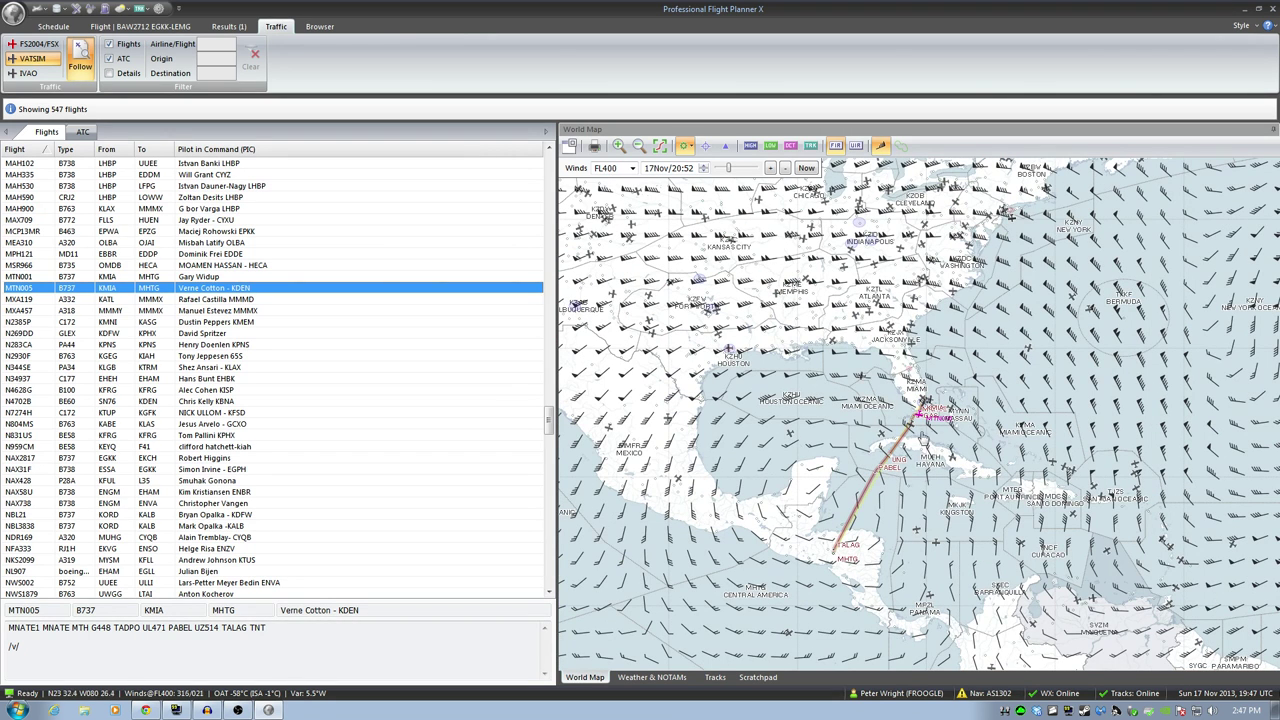
scroll(924, 436, "up", 1)
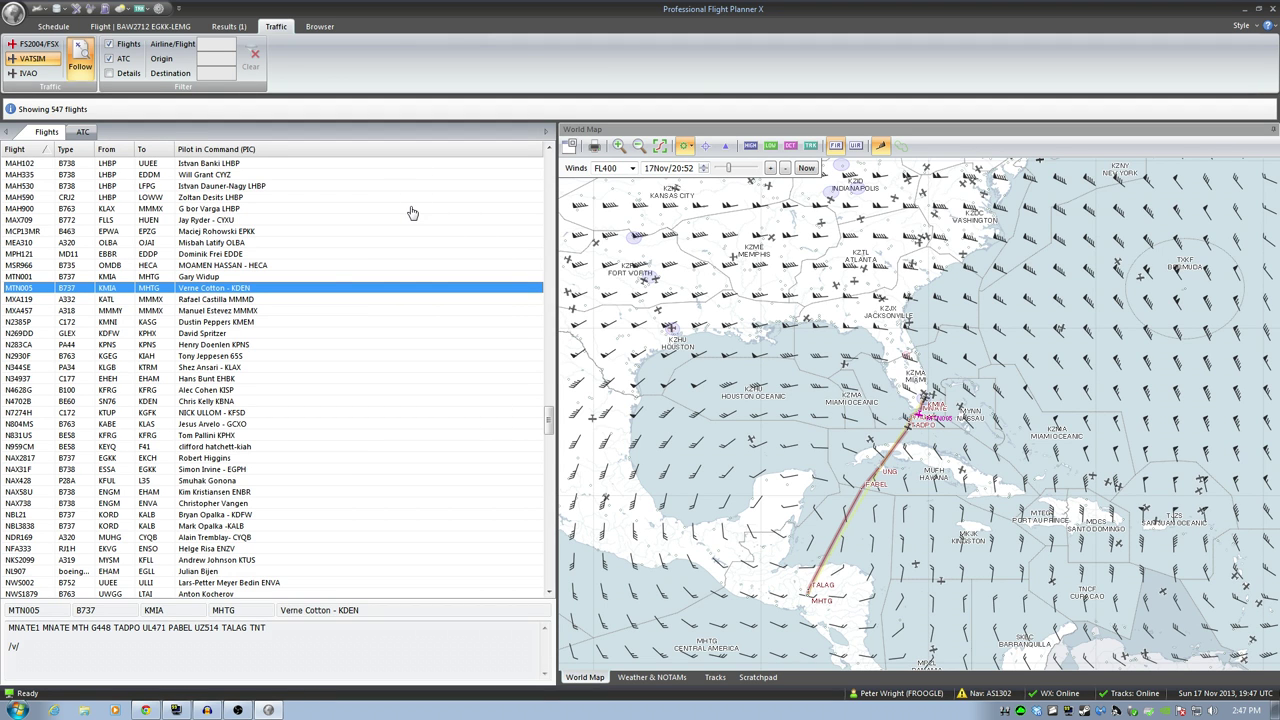
left_click(118, 26)
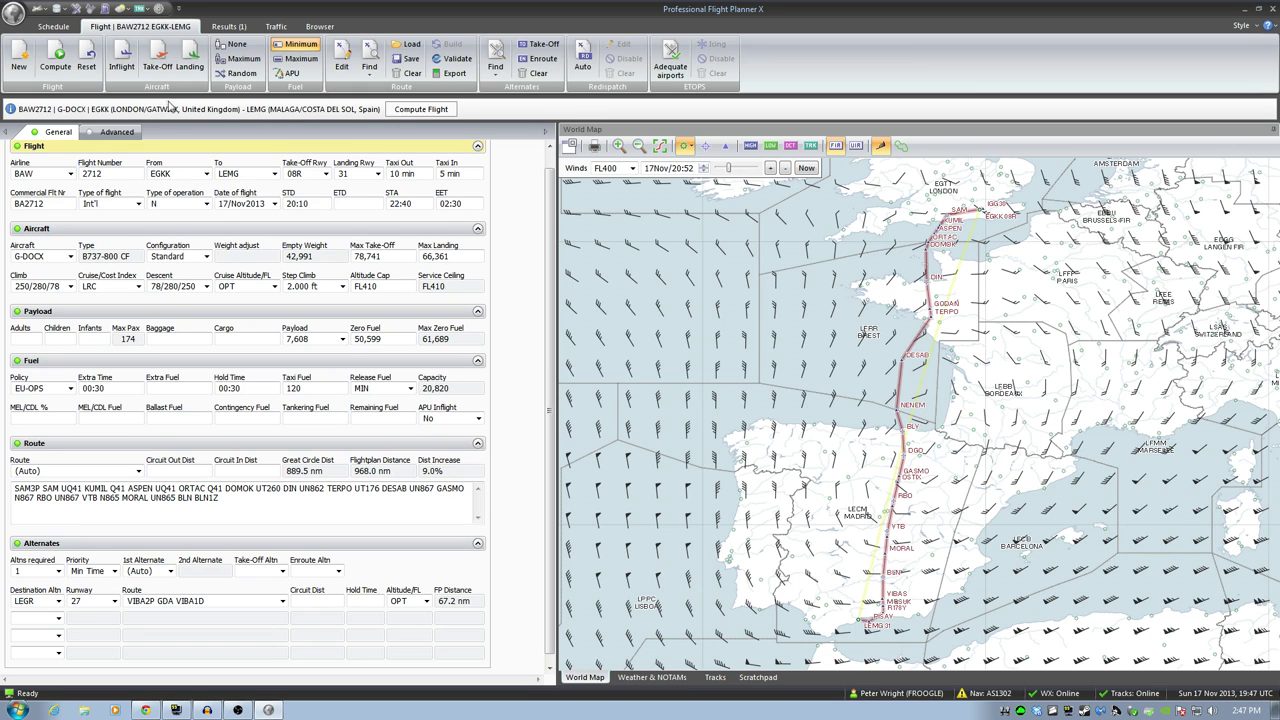
Re-release BAW2712 from the results, replacing the earlier plan as release #2, and print it.
left_click(228, 26)
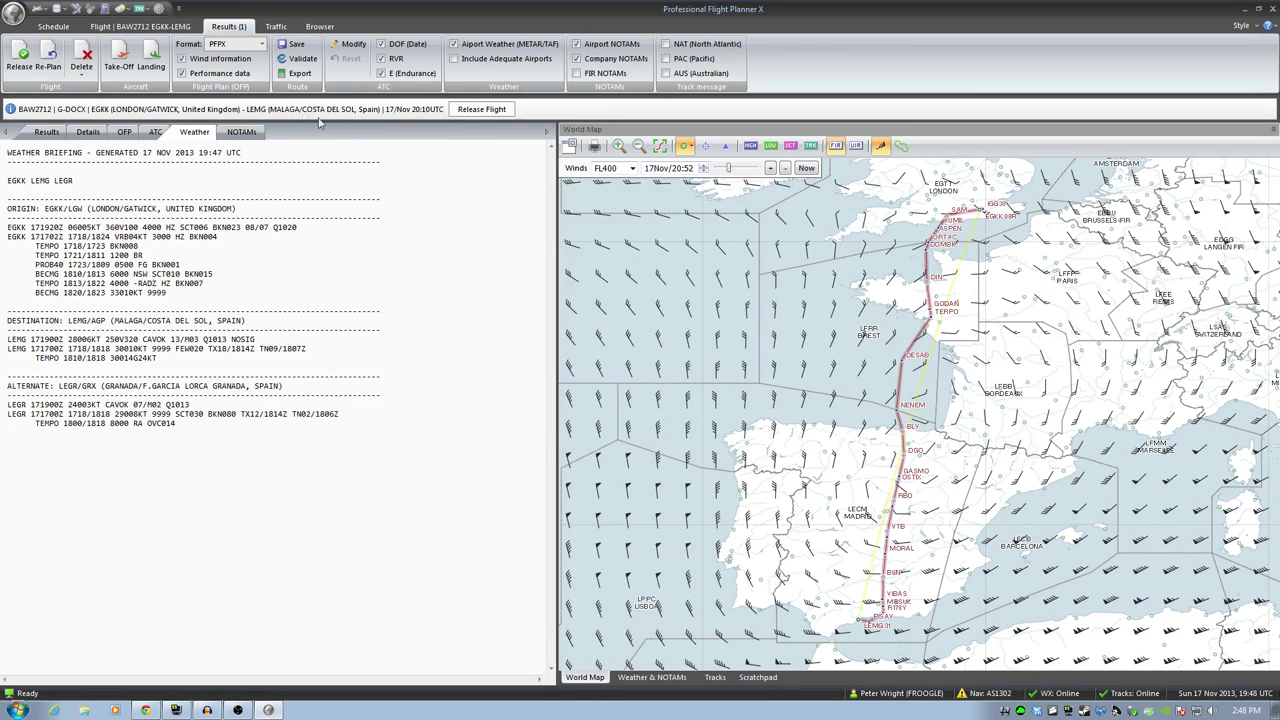
left_click(493, 112)
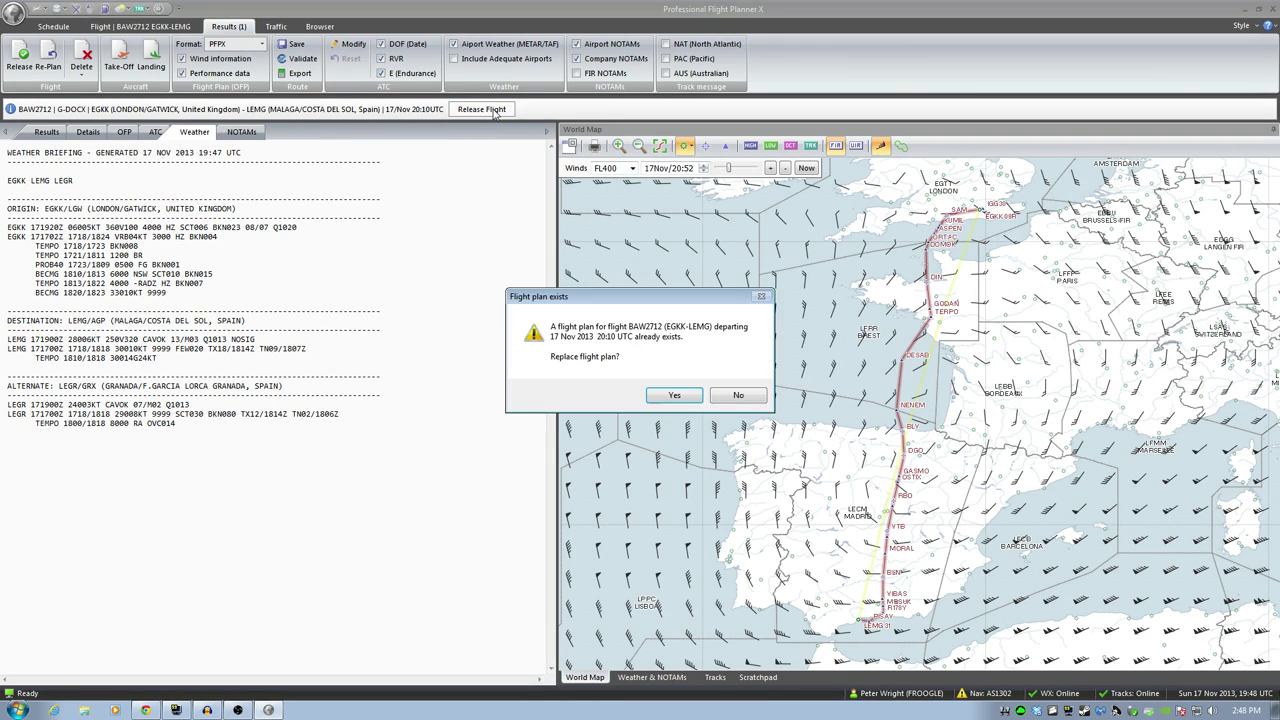
left_click(672, 394)
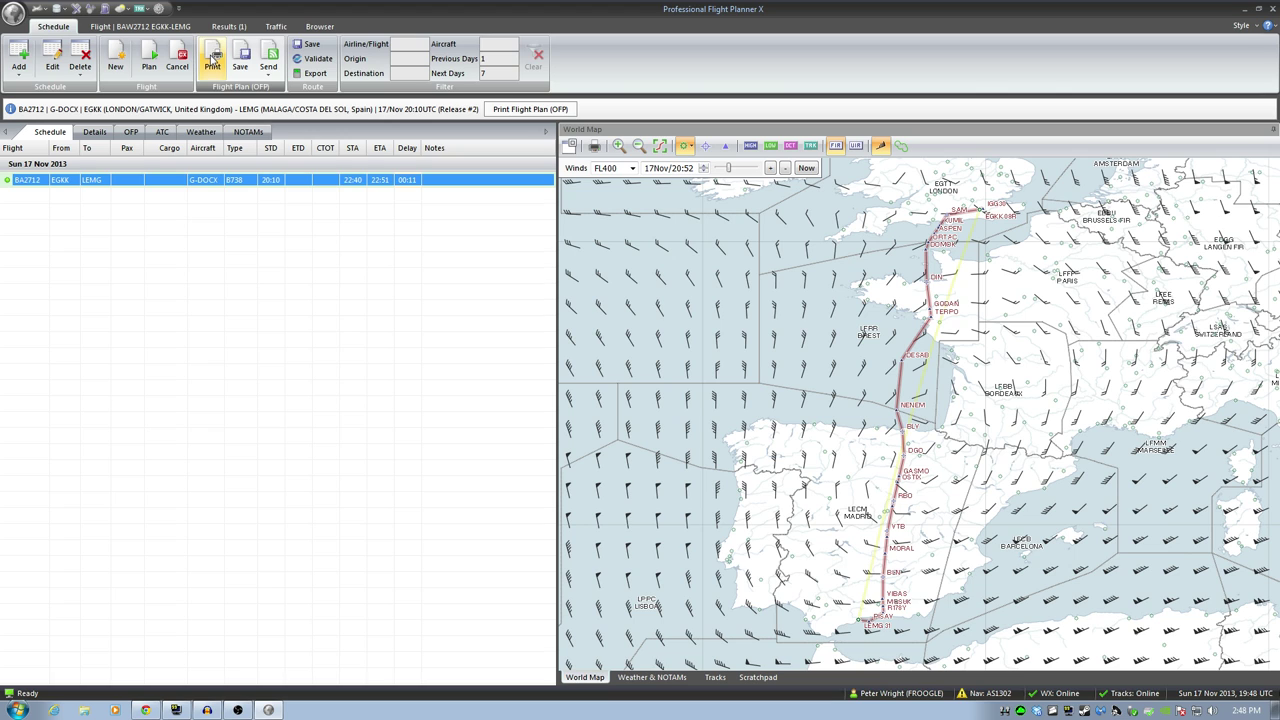
left_click(213, 60)
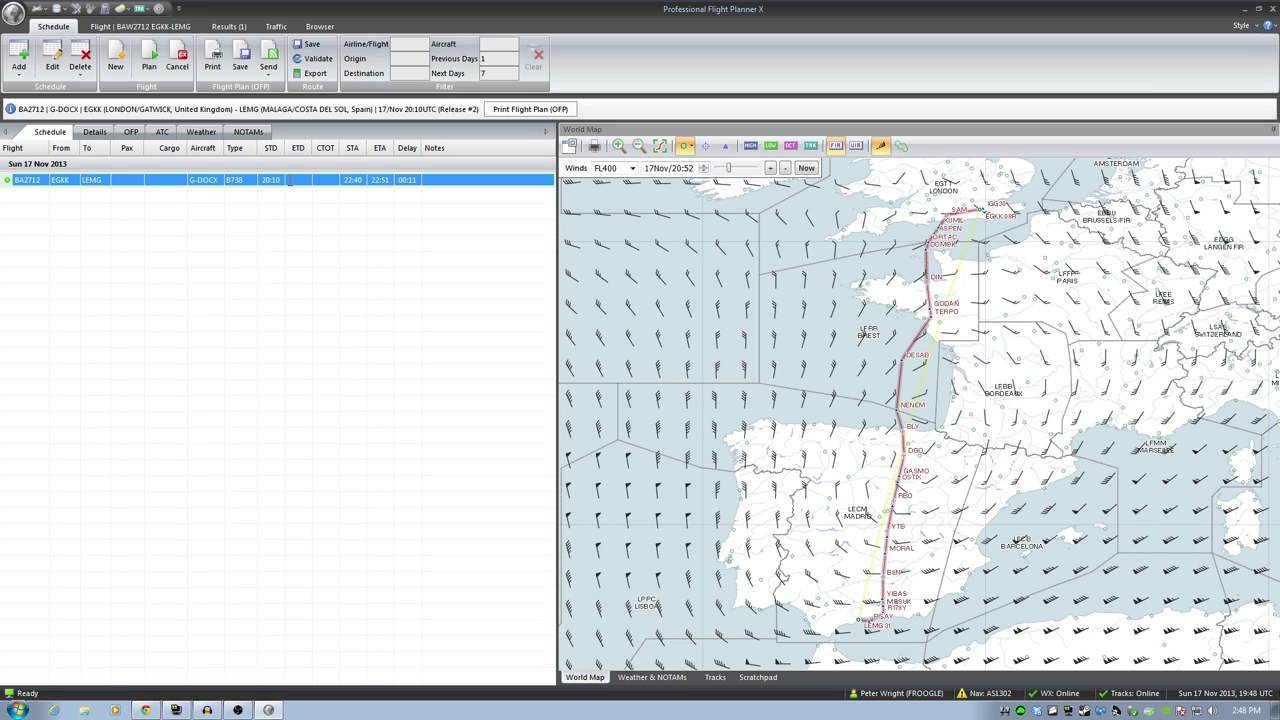
Create a new aircraft of type Boeing 777 Freighter.
left_click(46, 12)
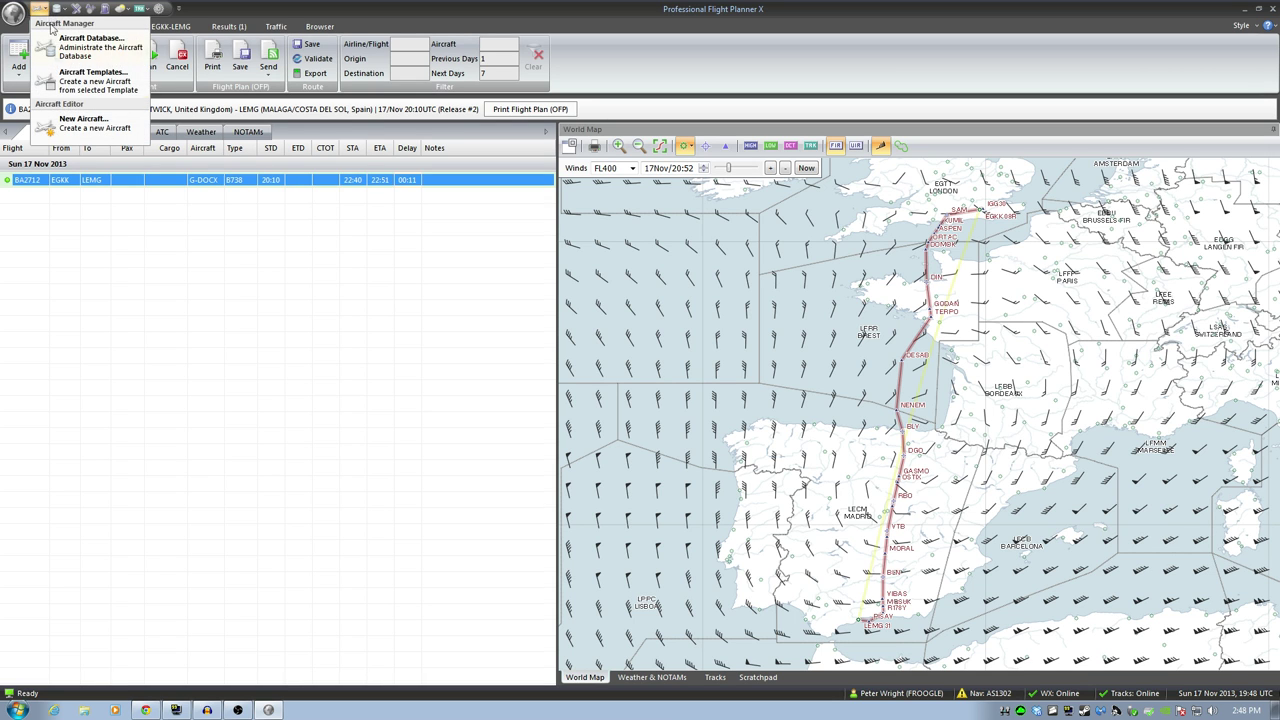
left_click(85, 125)
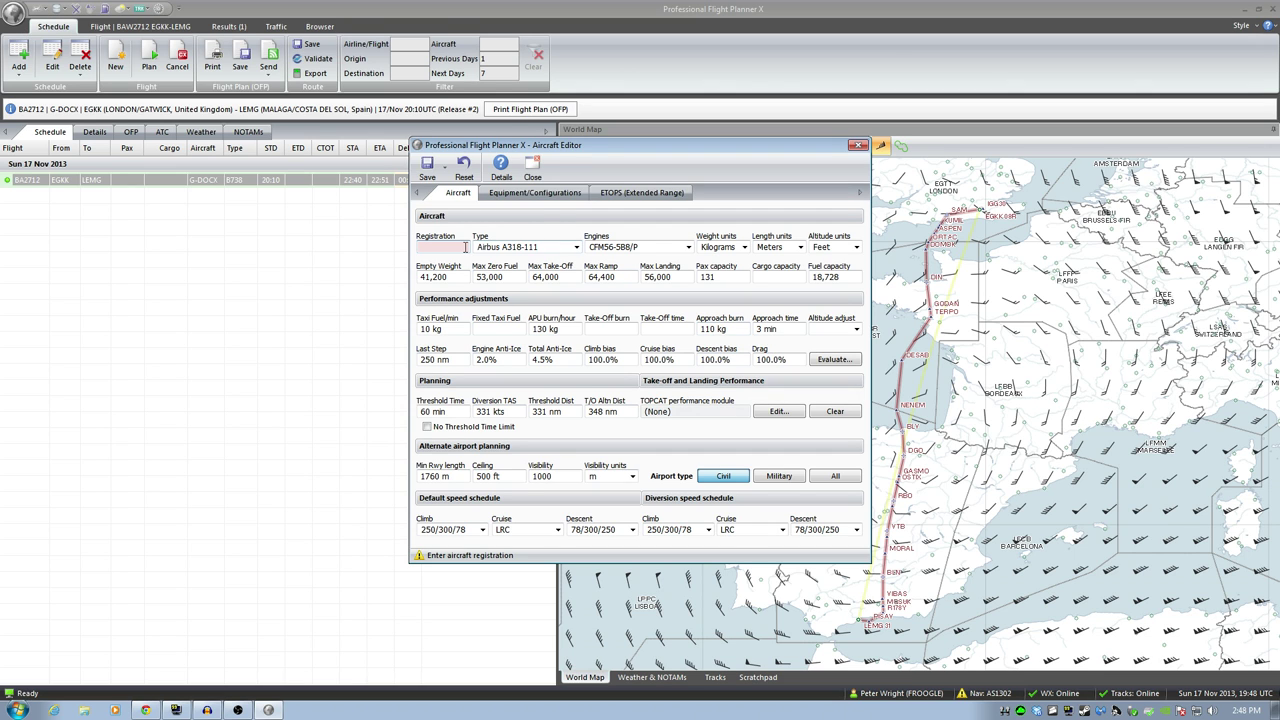
left_click(576, 247)
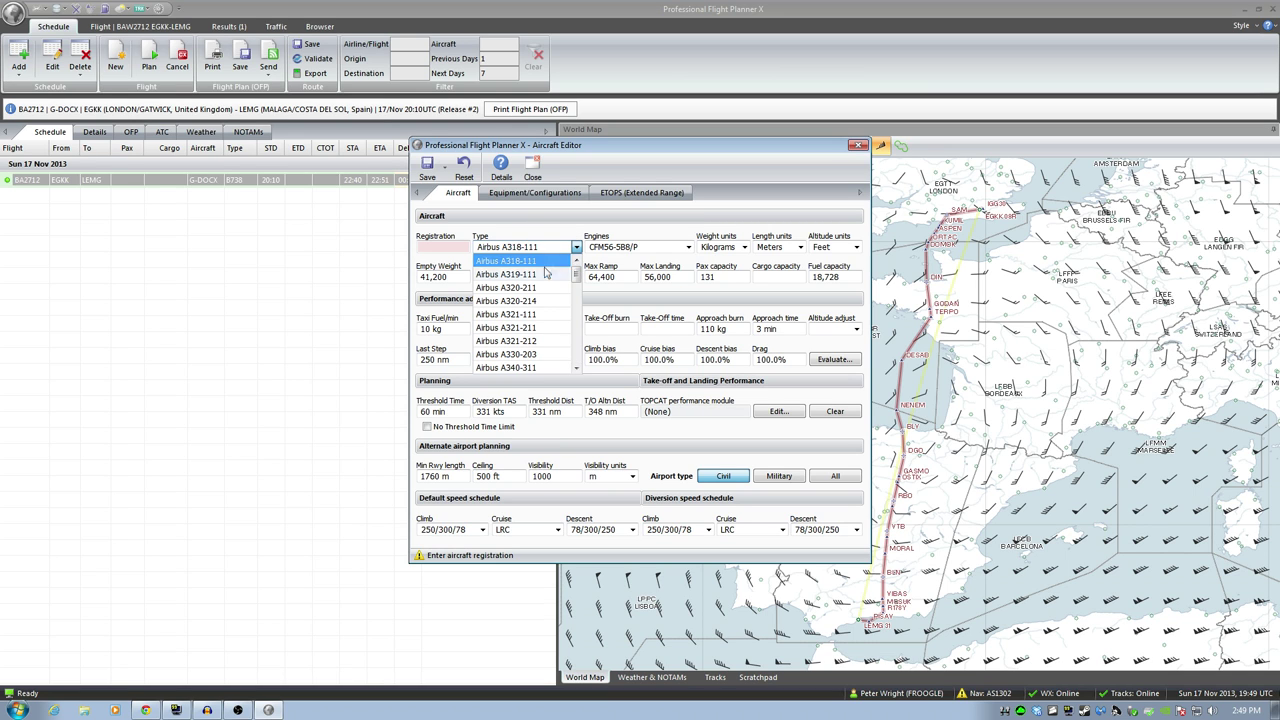
left_click(577, 247)
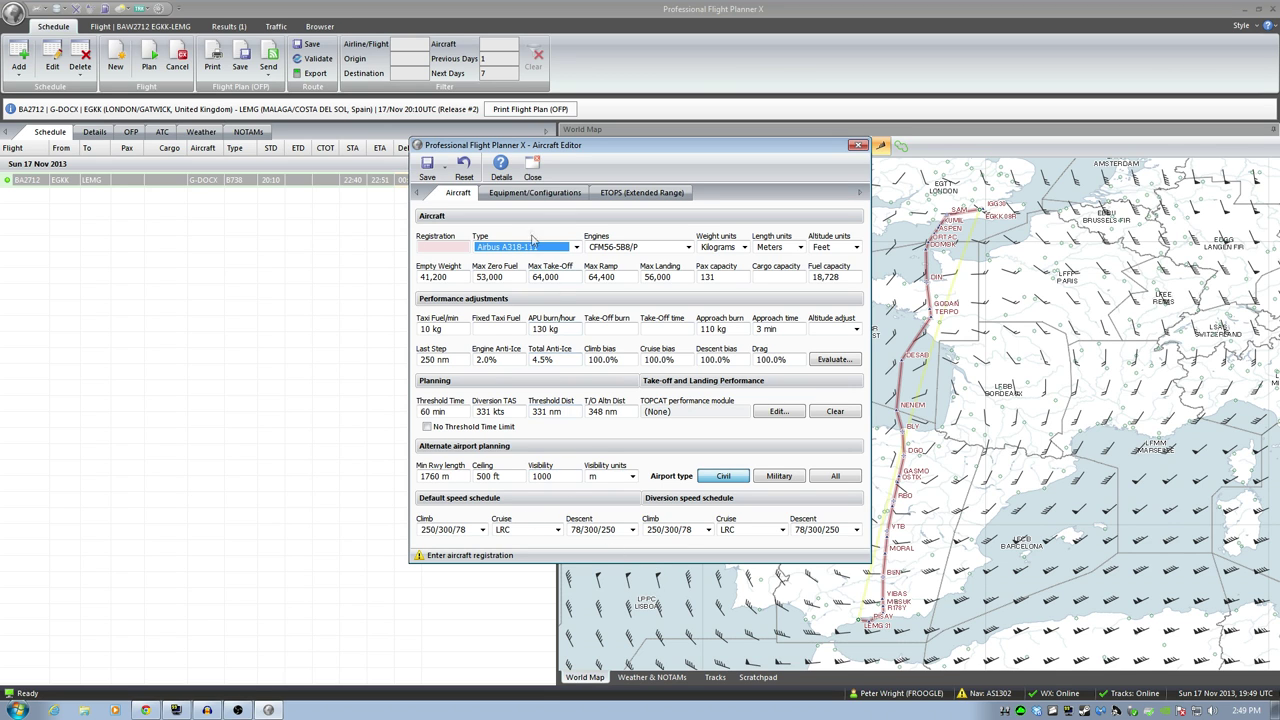
left_click(577, 247)
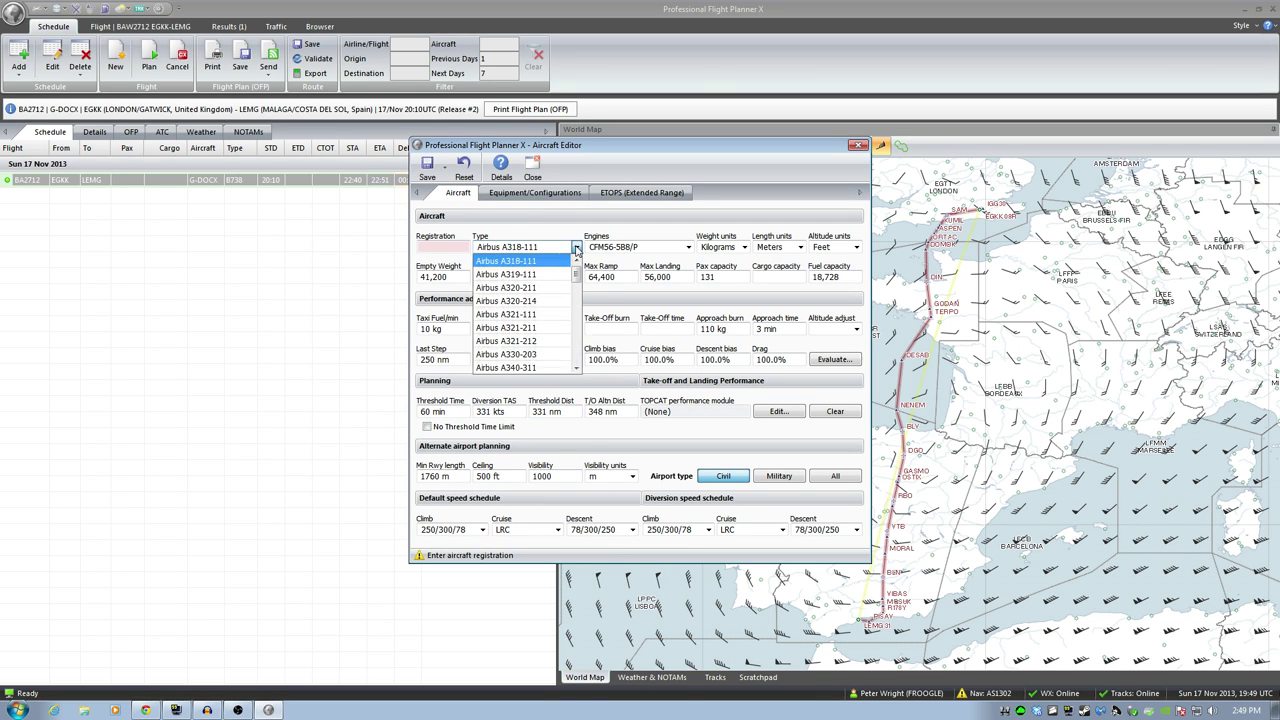
left_click_drag(577, 275, 577, 310)
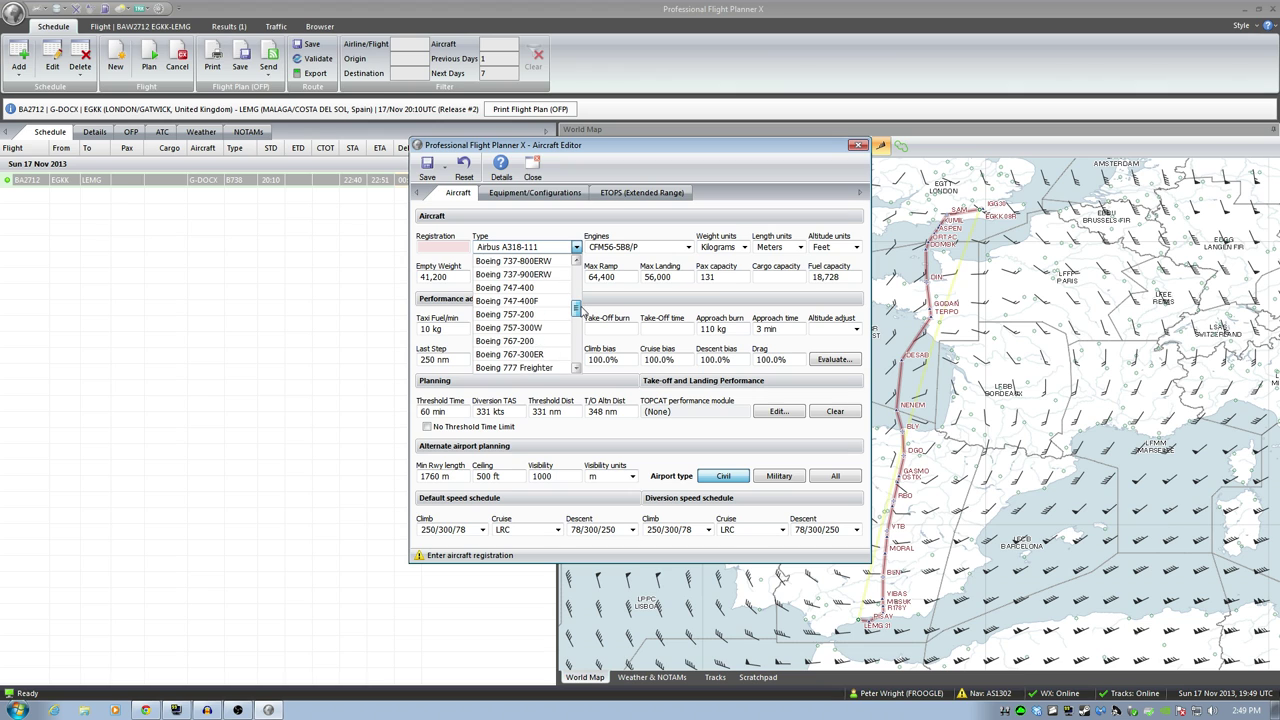
scroll(560, 338, "down", 2)
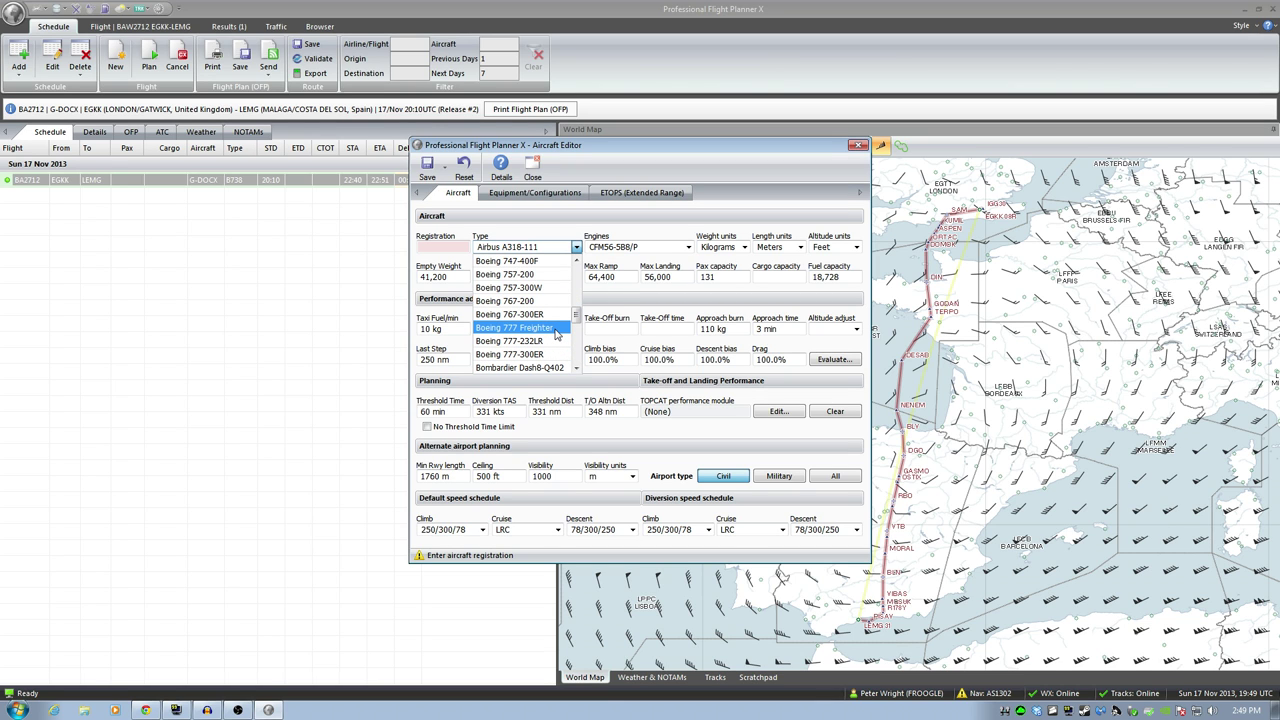
left_click(557, 329)
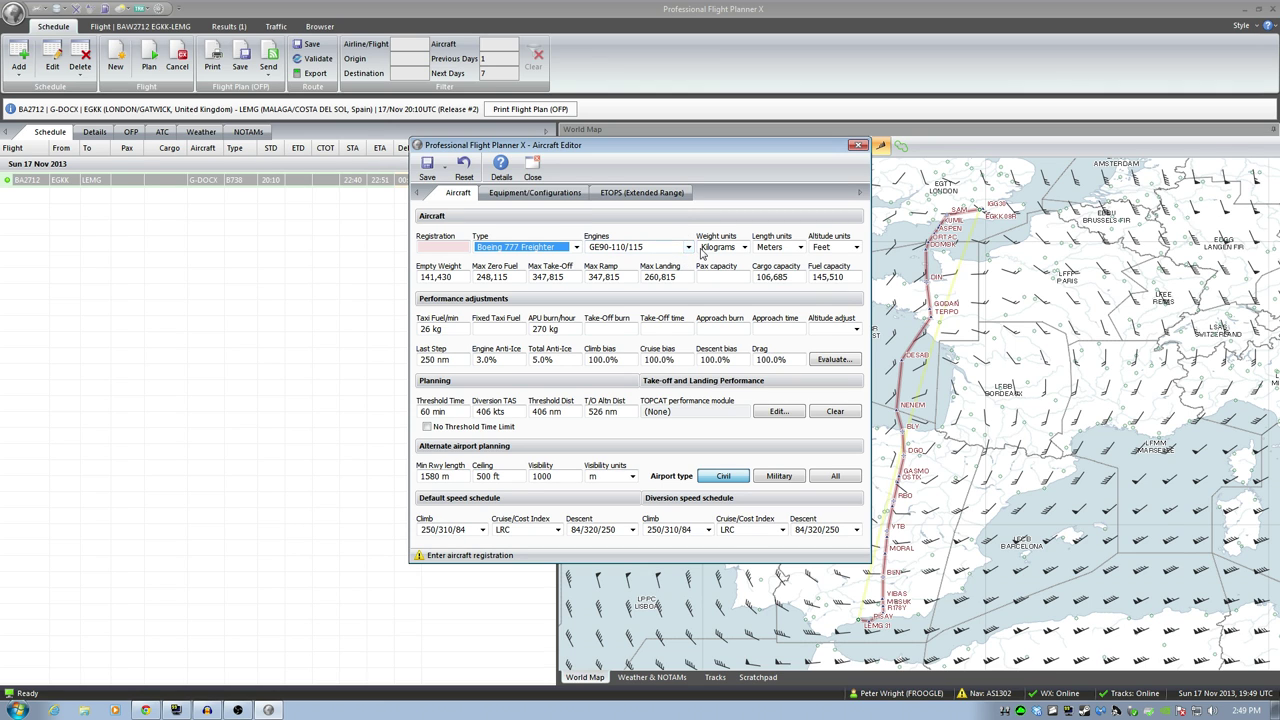
Set weight units to pounds and length units to feet, then view the equipment settings.
left_click(744, 248)
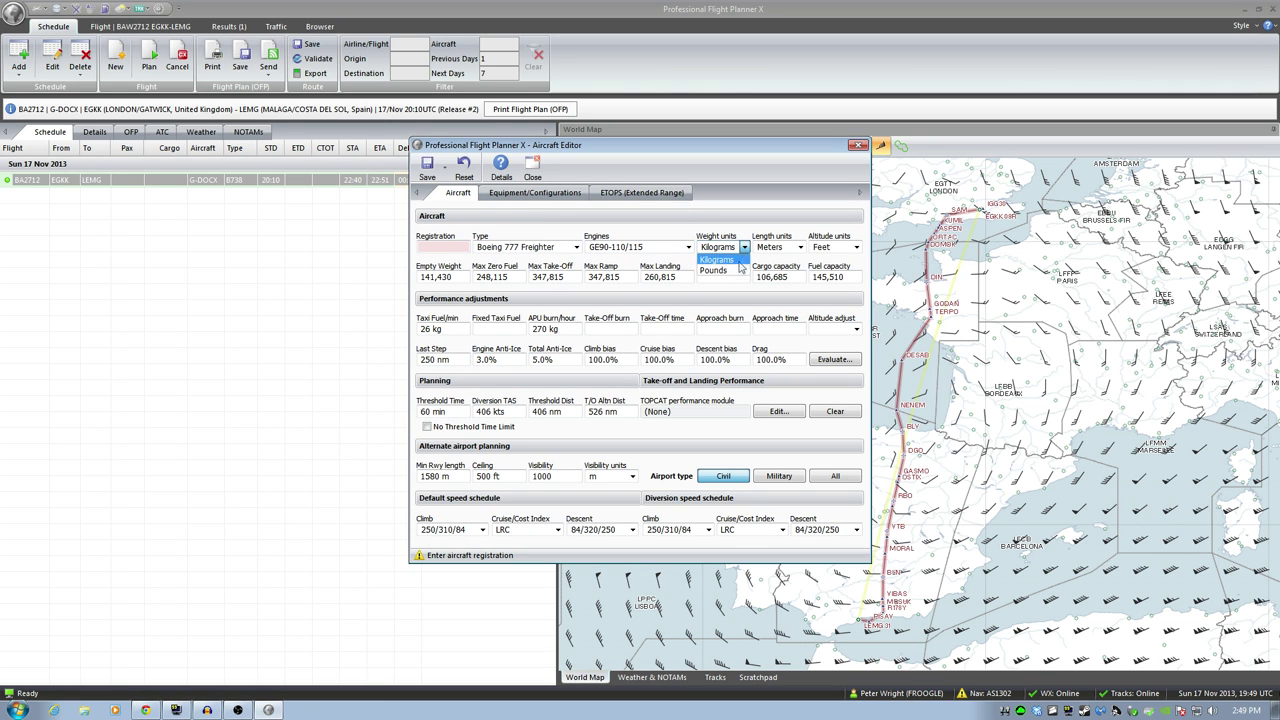
left_click(740, 268)
left_click(800, 247)
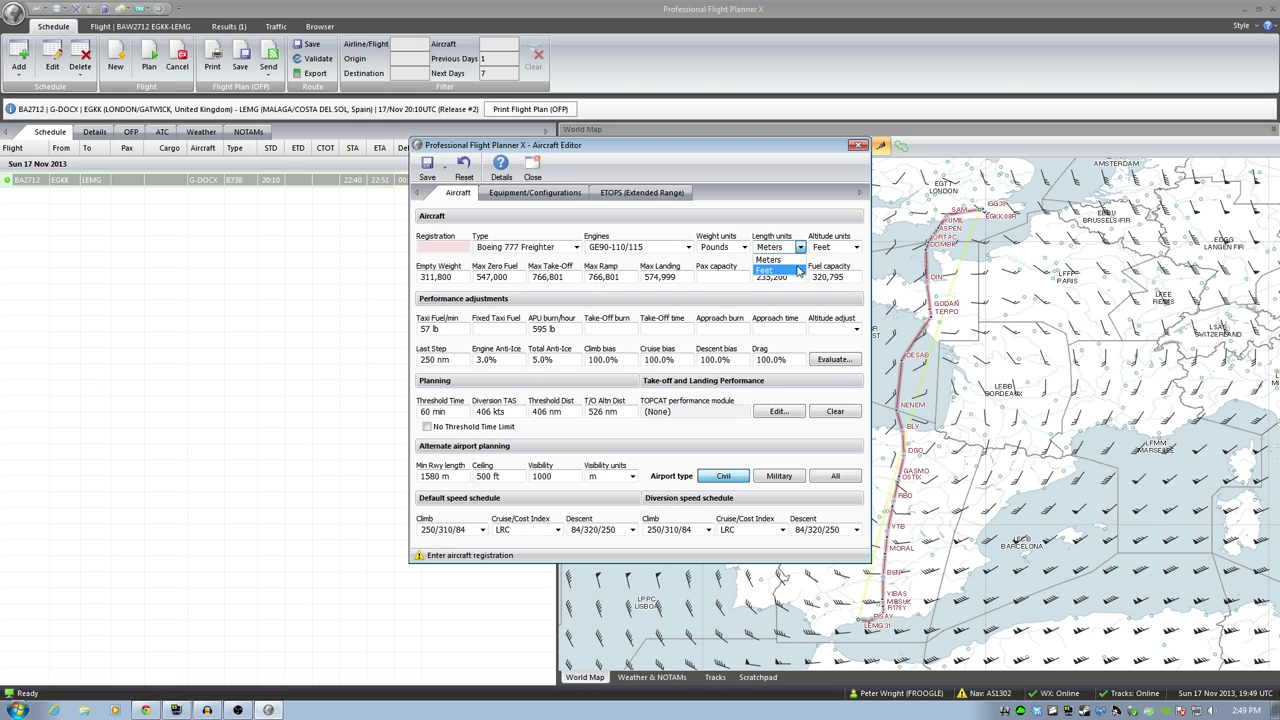
left_click(798, 270)
left_click(530, 194)
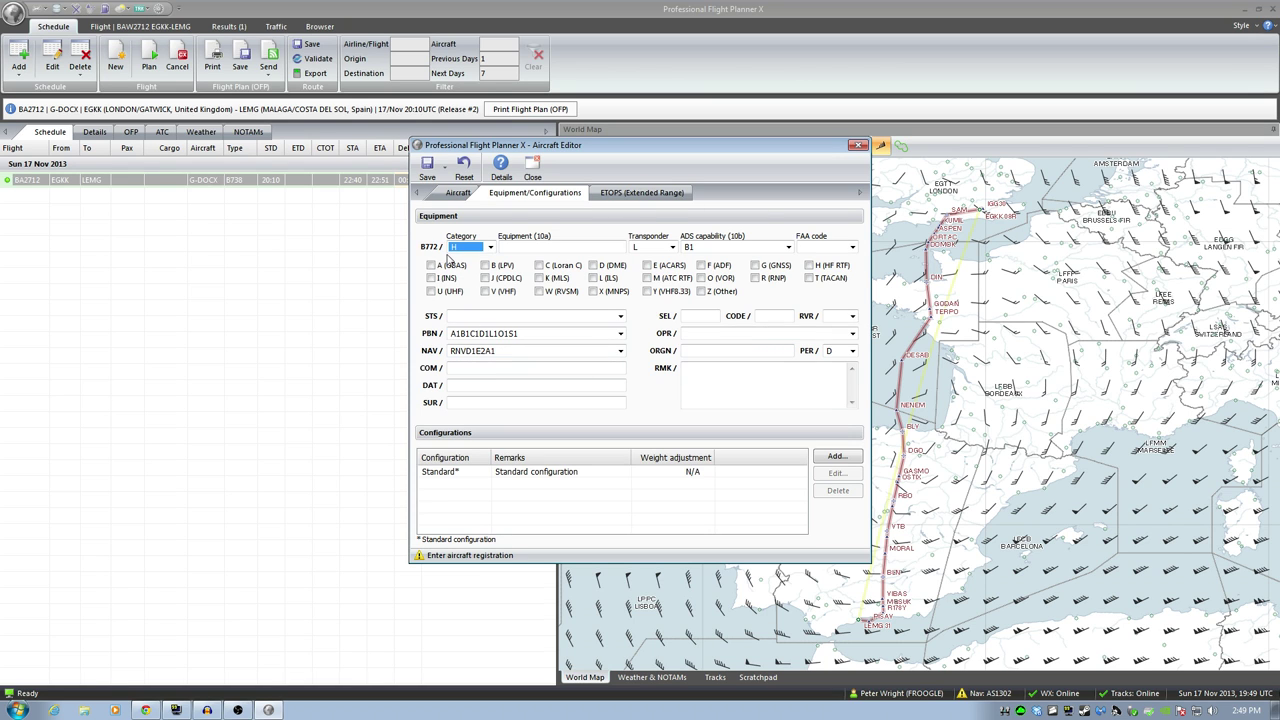
Duplicate the ETOPS 120 scenario and set its maximum diversion time to 180 min.
left_click(672, 194)
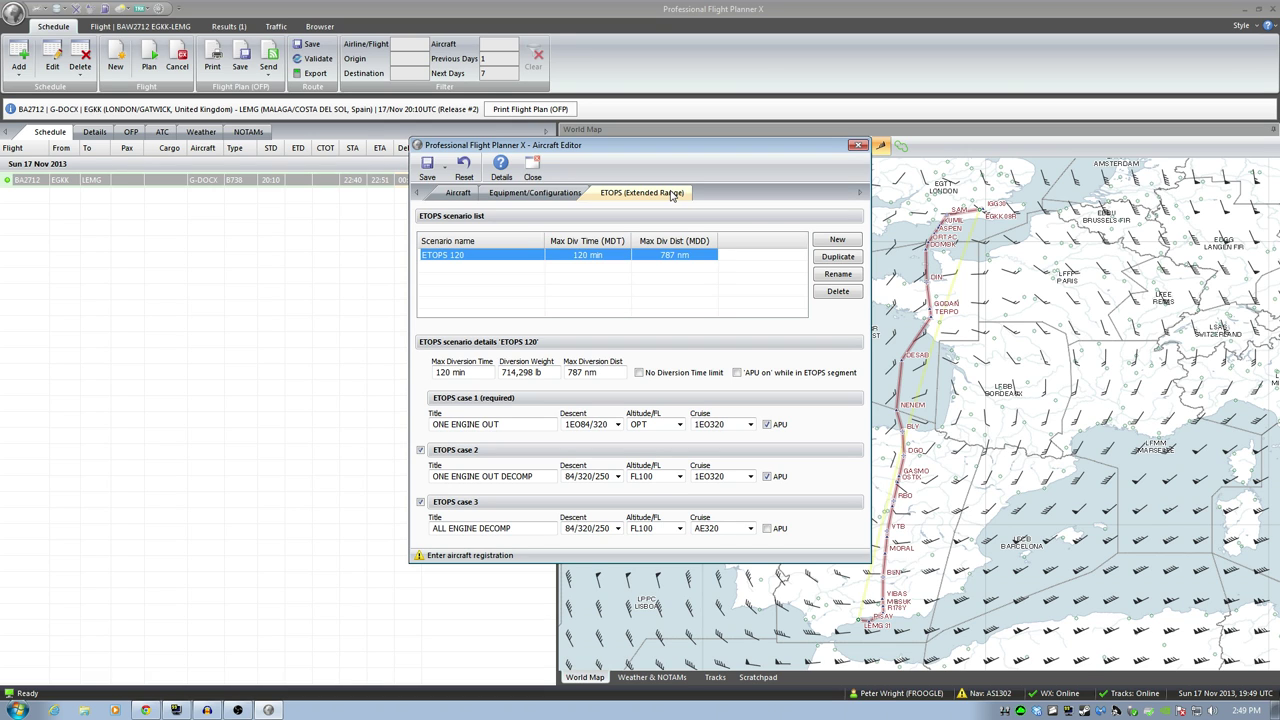
left_click(840, 254)
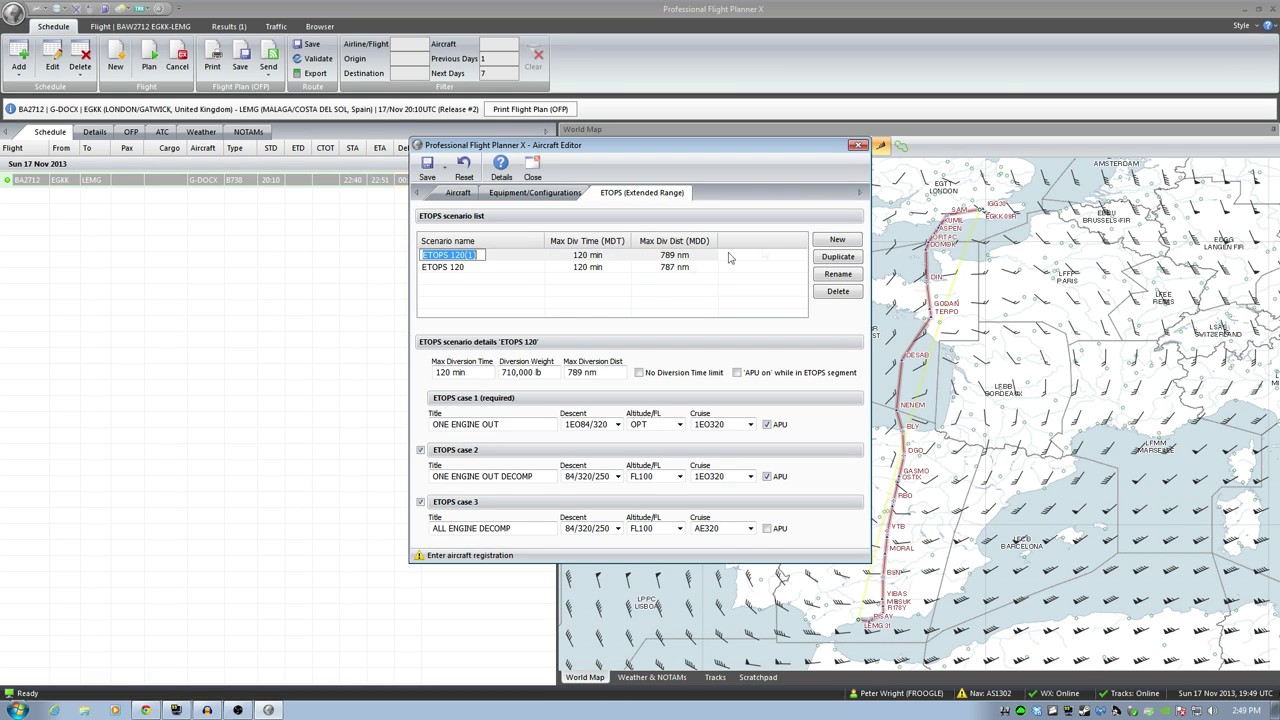
left_click(450, 371)
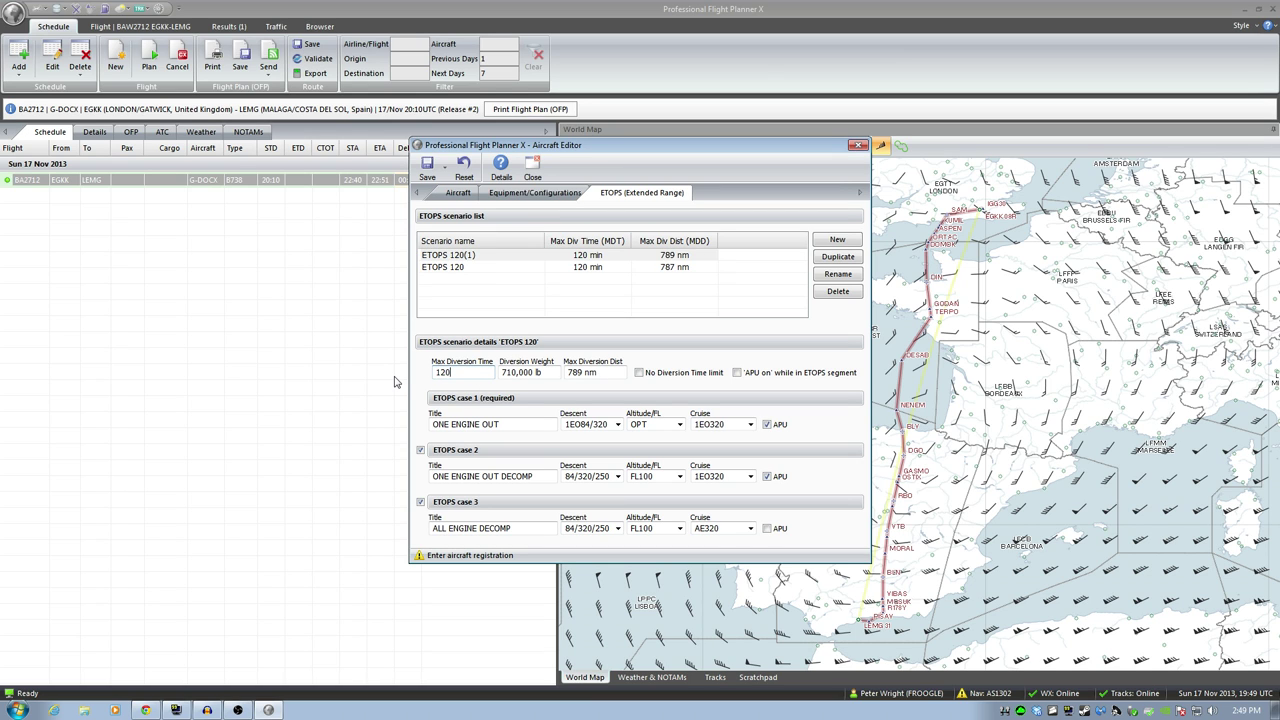
key("BackSpace")
key("BackSpace")
type("180")
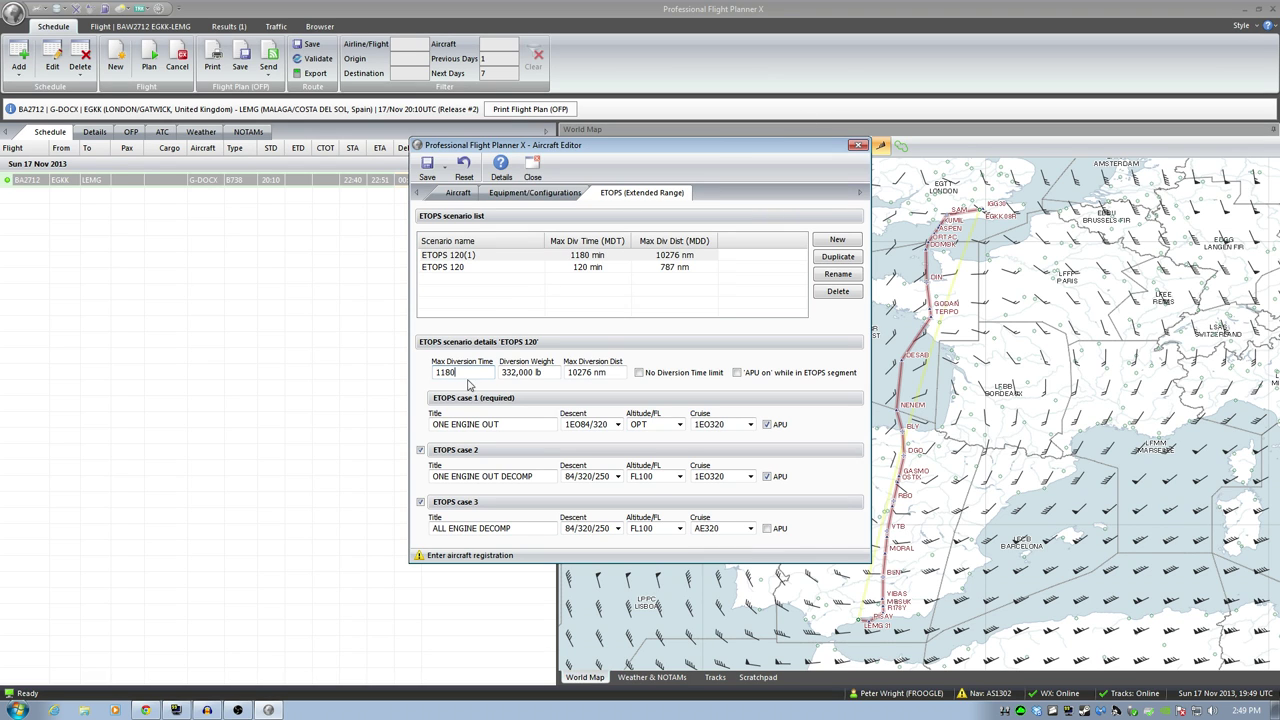
key("Tab")
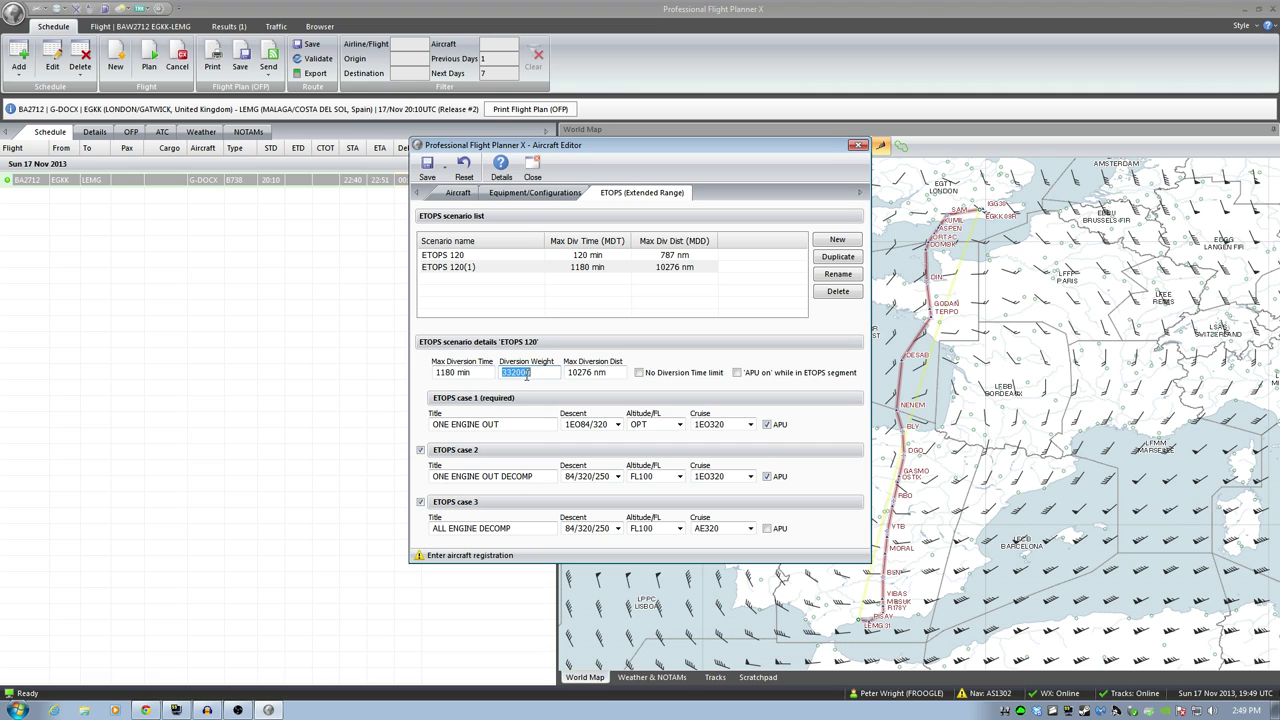
left_click(437, 373)
left_click_drag(489, 373, 419, 373)
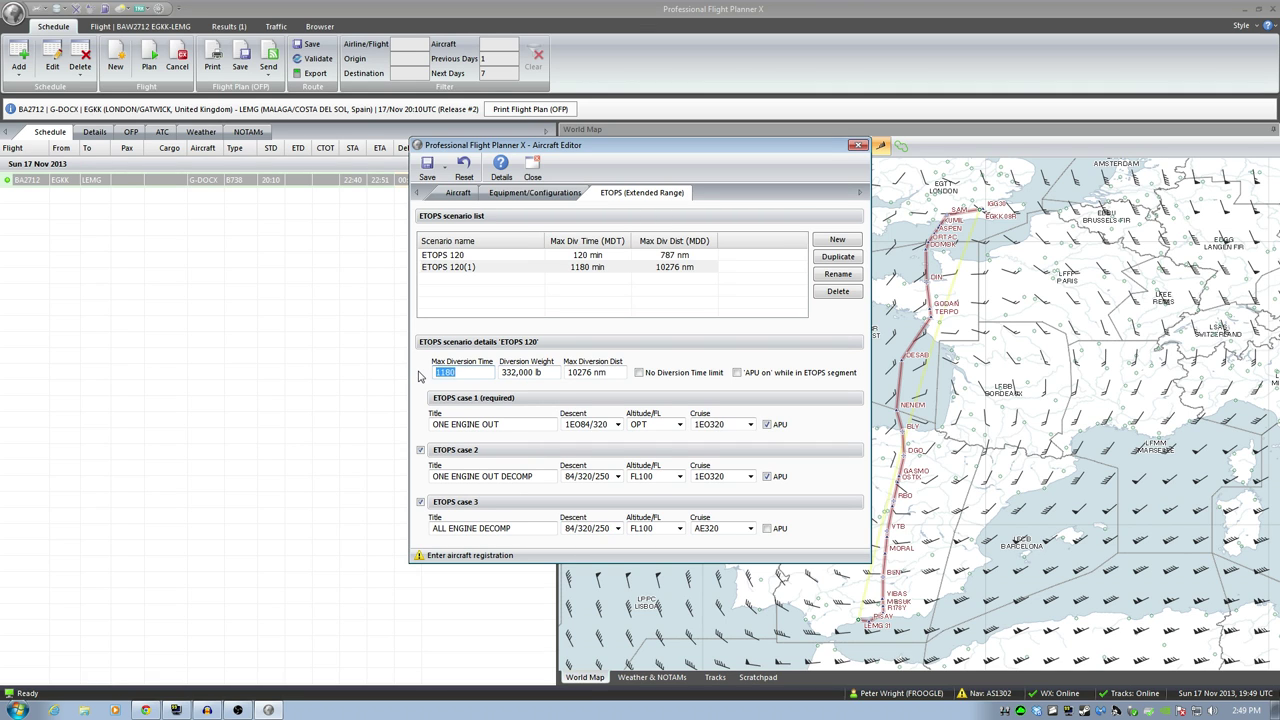
type("180")
key("Tab")
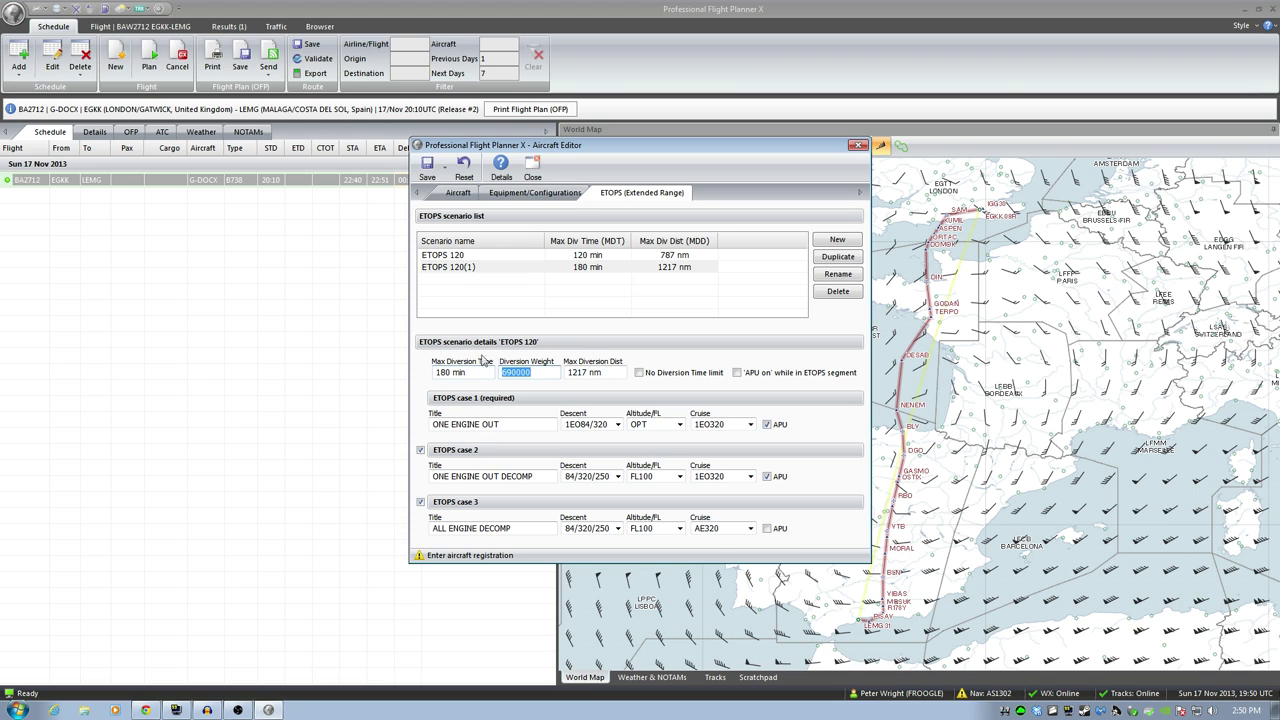
Rename the duplicated scenario 'ETOPS 180' and close the aircraft editor.
left_click(845, 278)
type("ET")
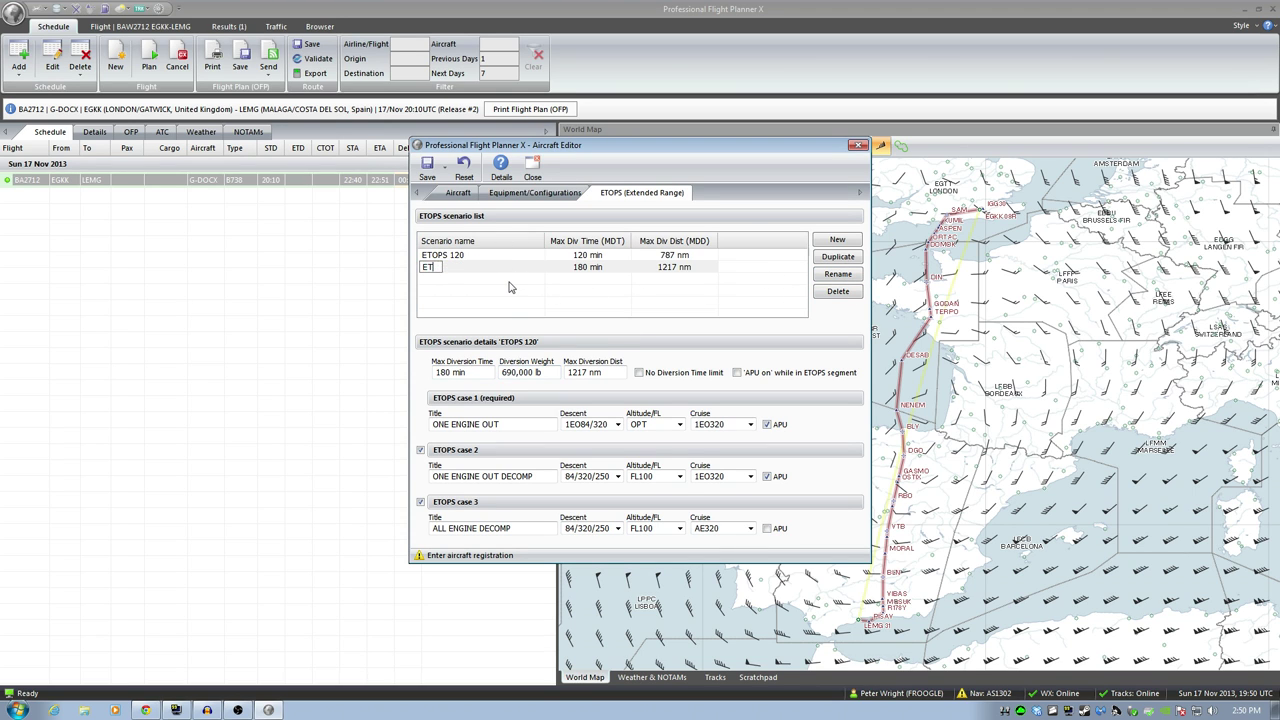
type("OPS 180")
key("Return")
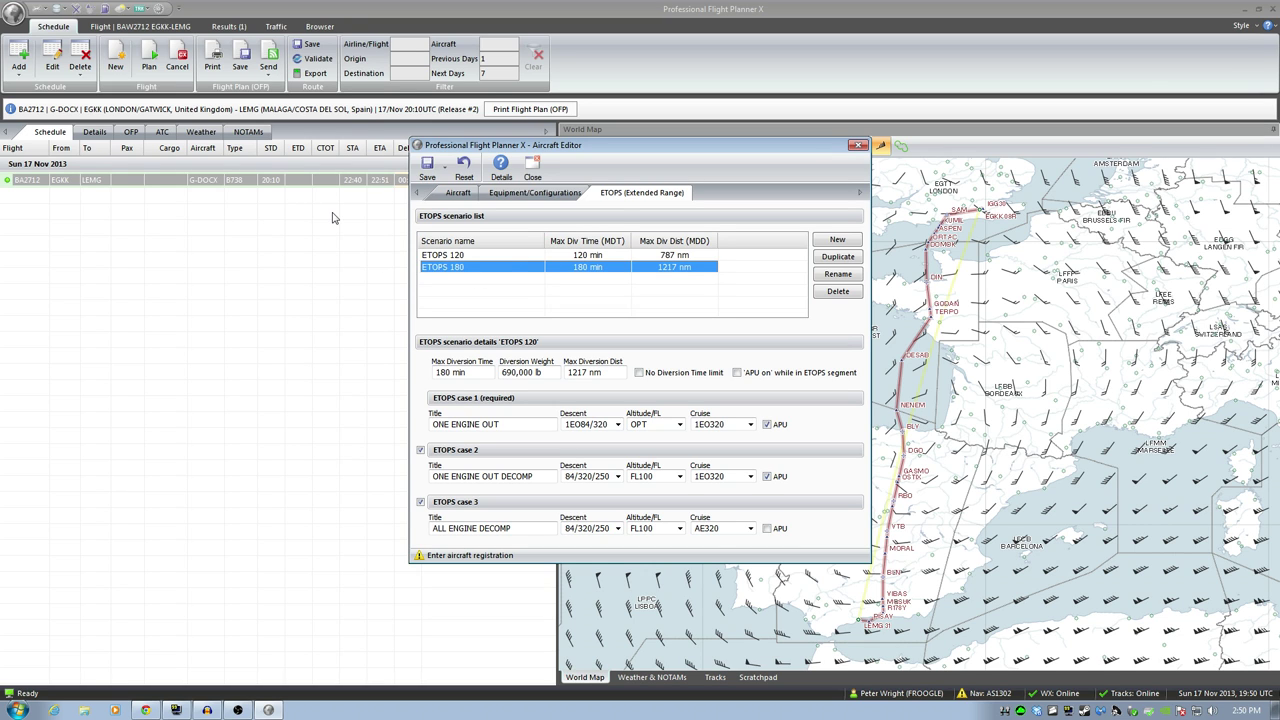
left_click(532, 170)
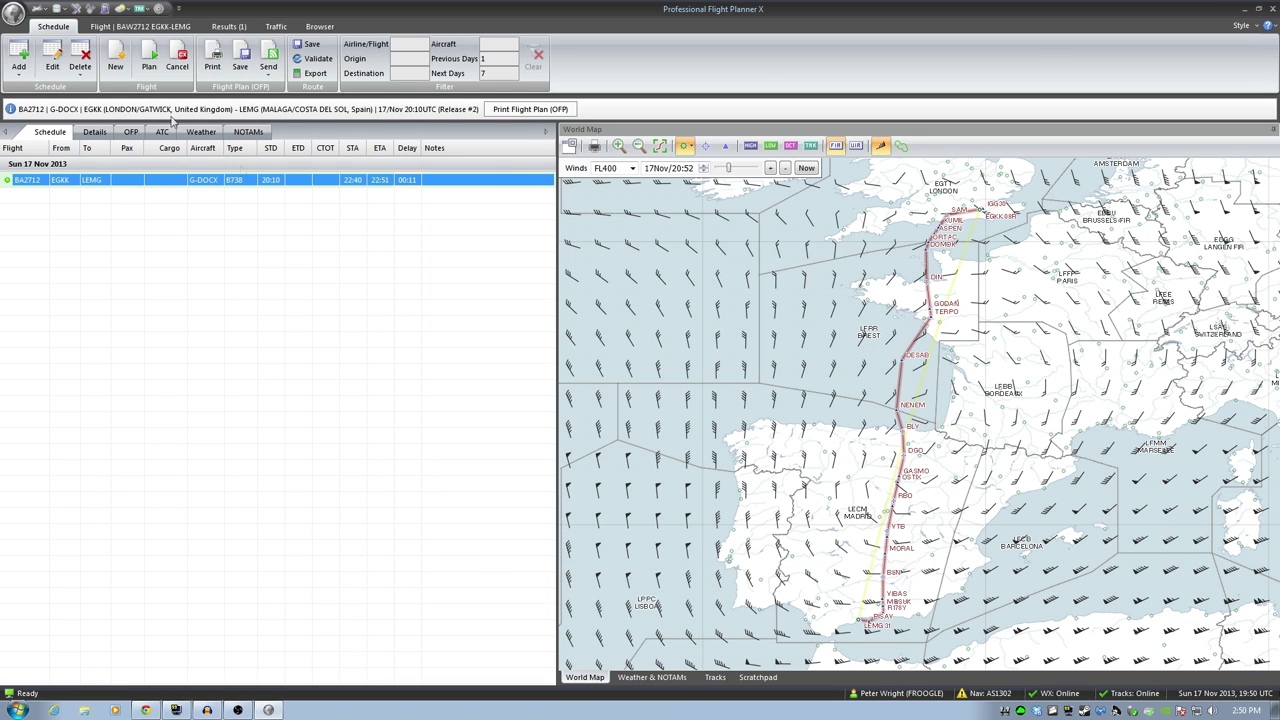
Open the fuel policy editor and browse the Policy Name list twice, leaving EU-OPS selected.
left_click(99, 10)
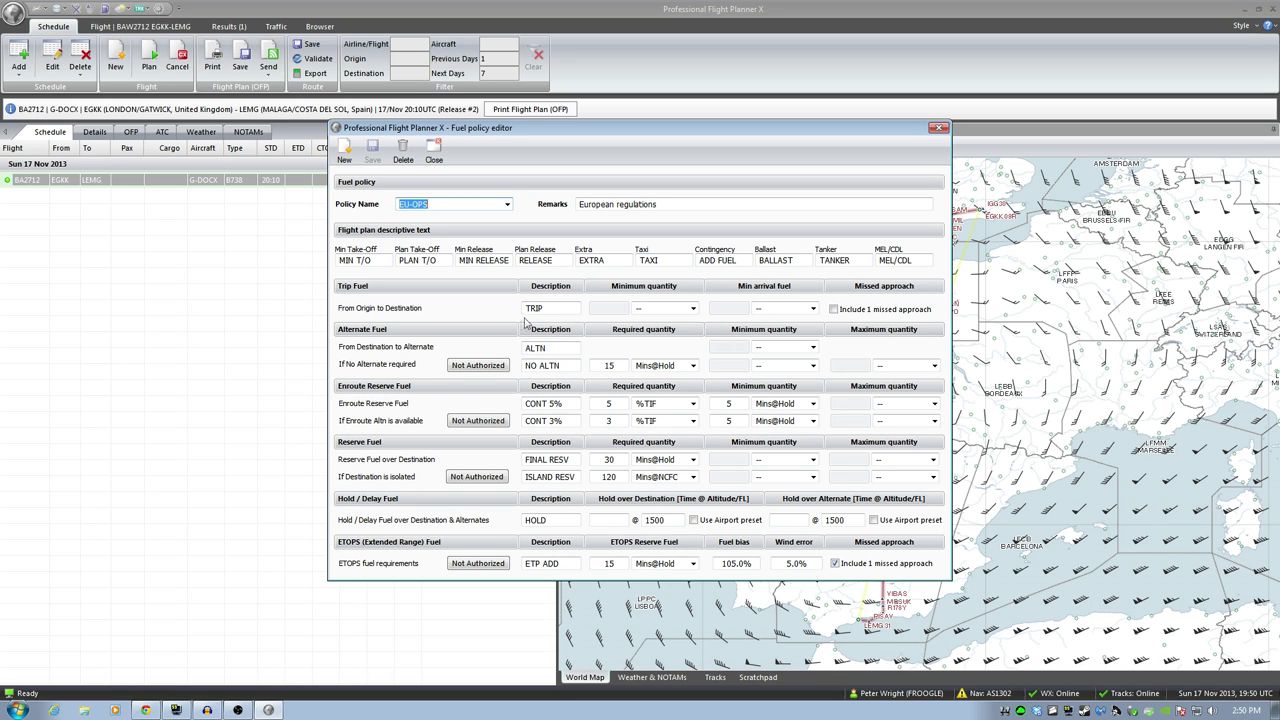
left_click(541, 308)
left_click(507, 206)
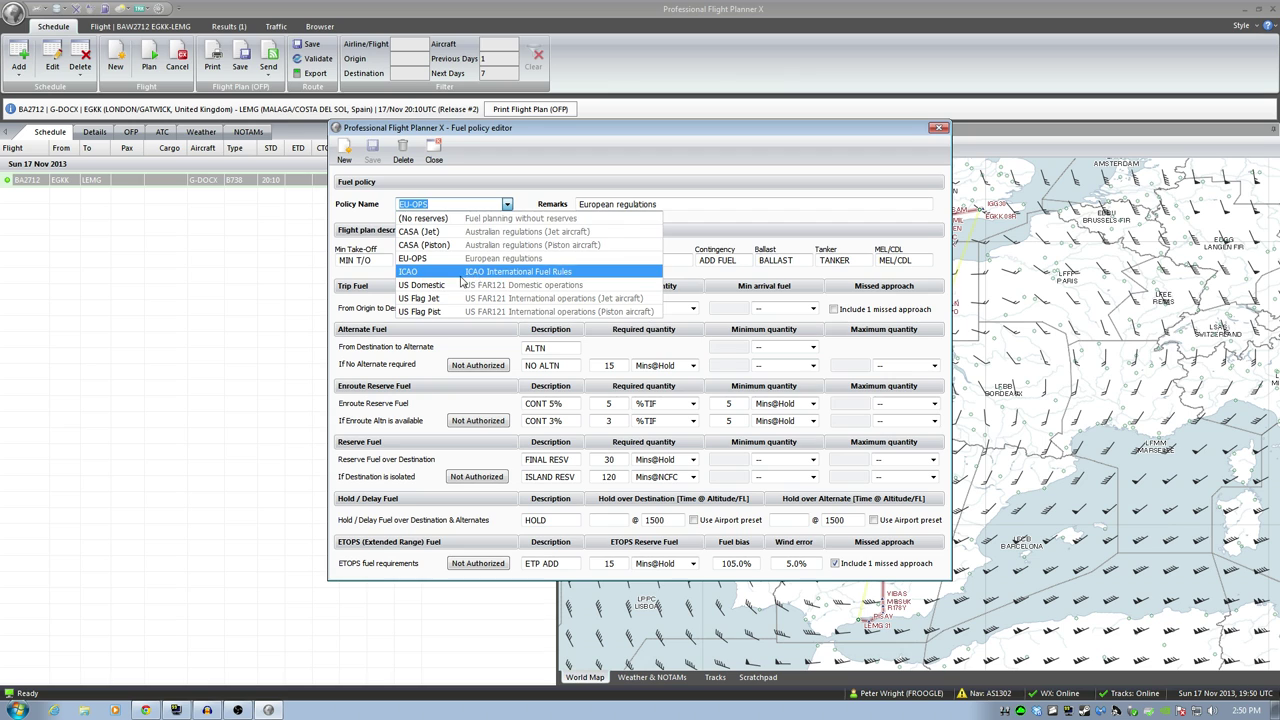
left_click(516, 168)
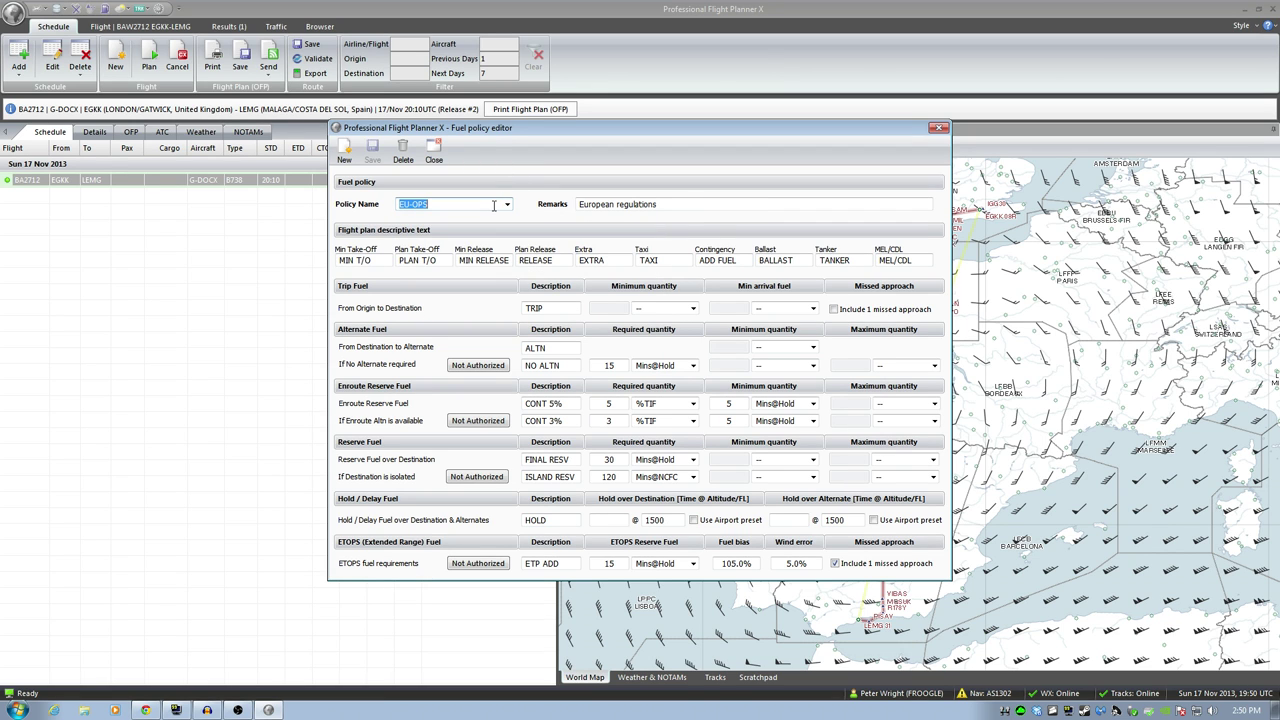
left_click(506, 205)
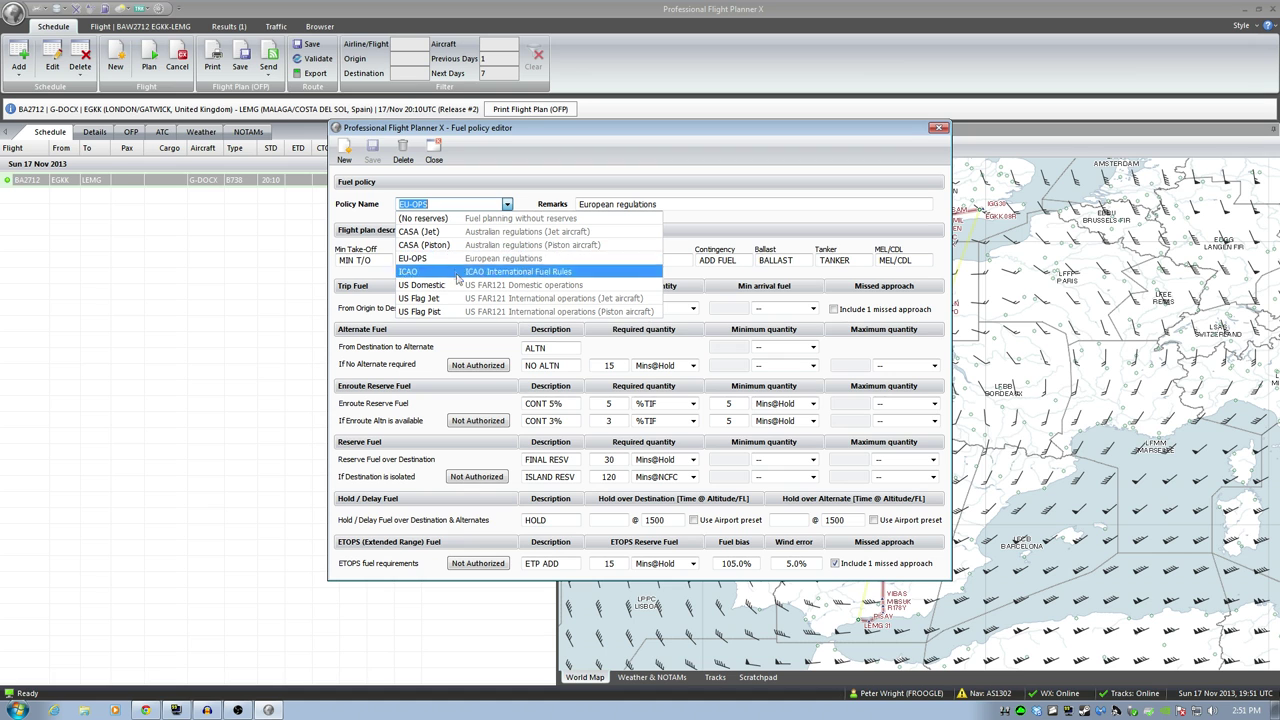
left_click(472, 160)
Close the fuel policy editor to return to the BA2712 schedule and world map.
left_click(437, 147)
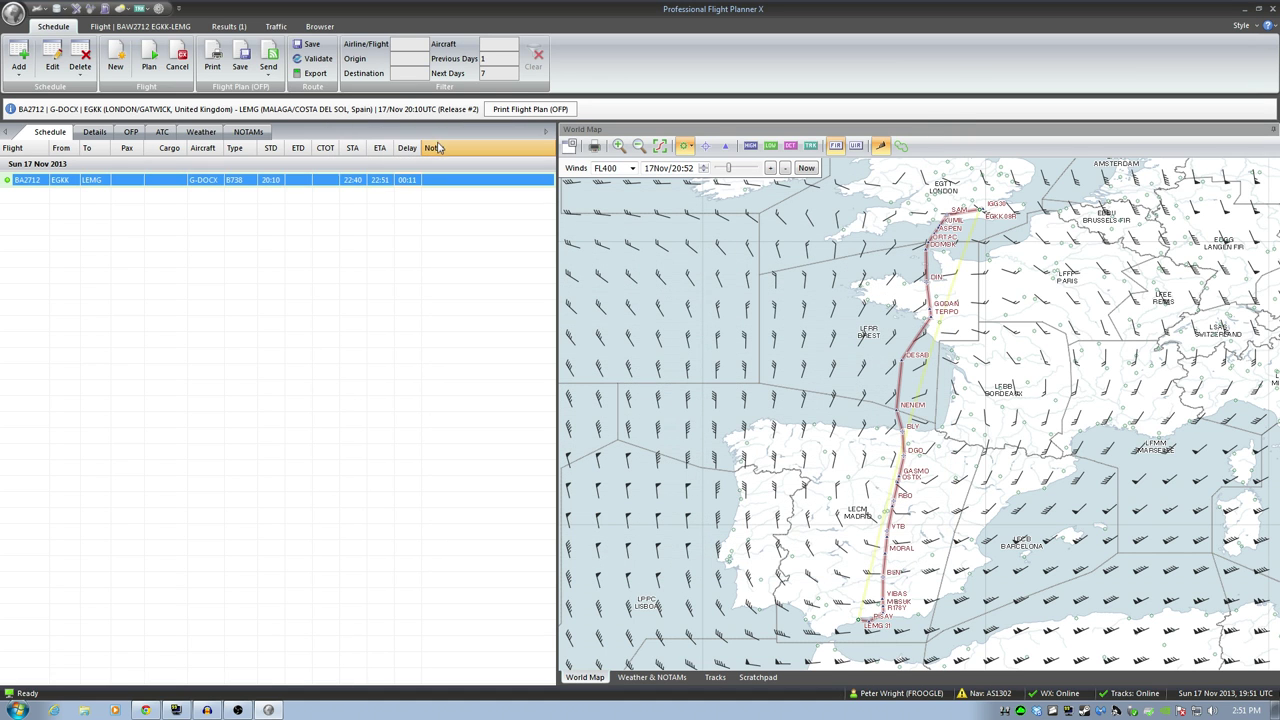